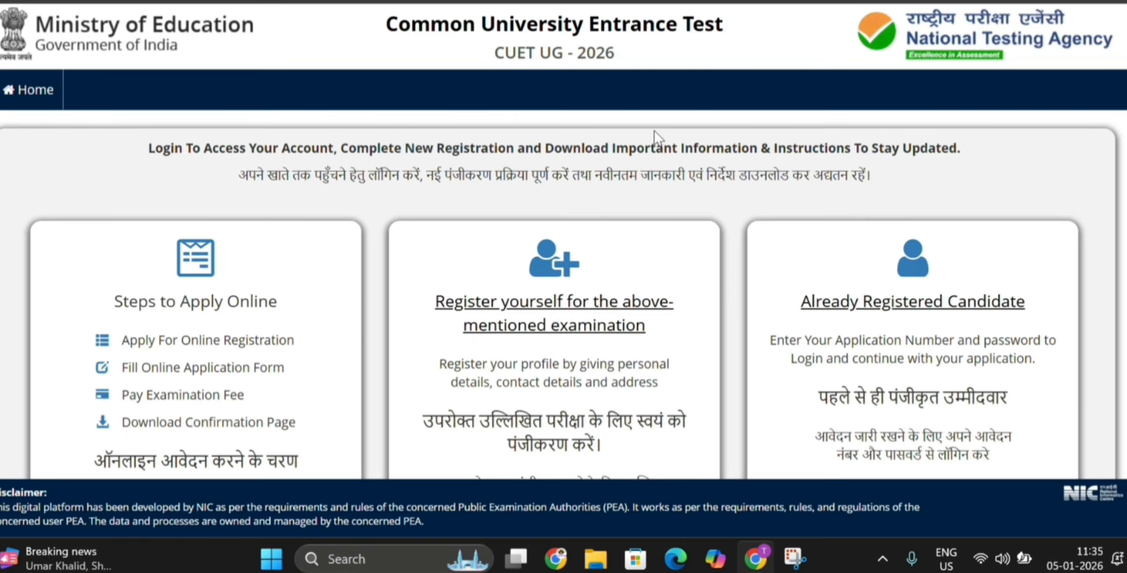
Start a new candidate registration from the portal's home page.
scroll(300, 235, "down", 5)
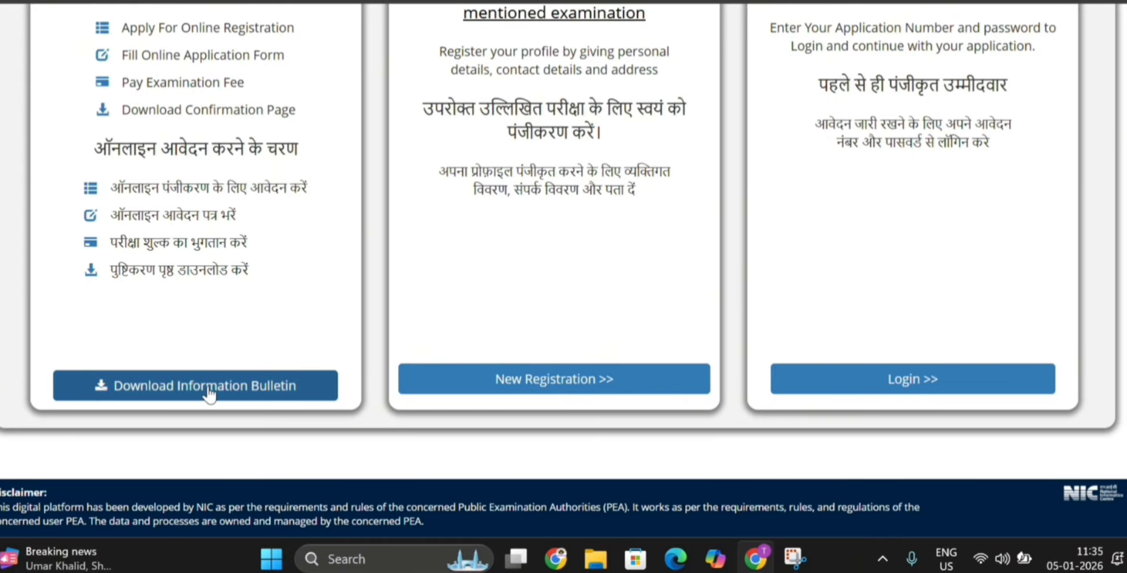
scroll(147, 285, "up", 1)
scroll(154, 311, "down", 1)
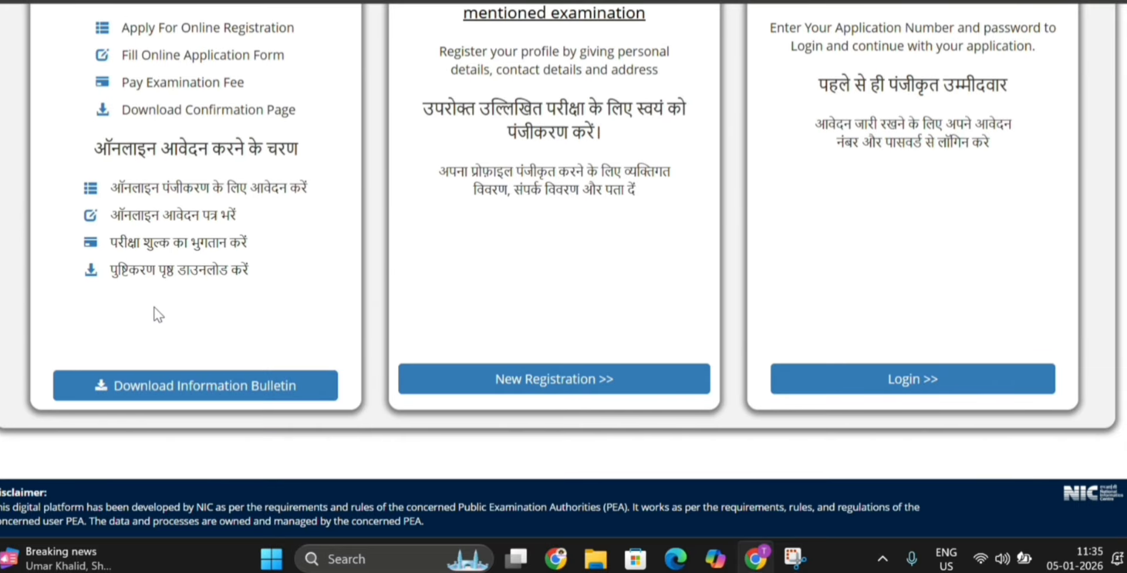
scroll(509, 319, "up", 1)
scroll(511, 323, "down", 1)
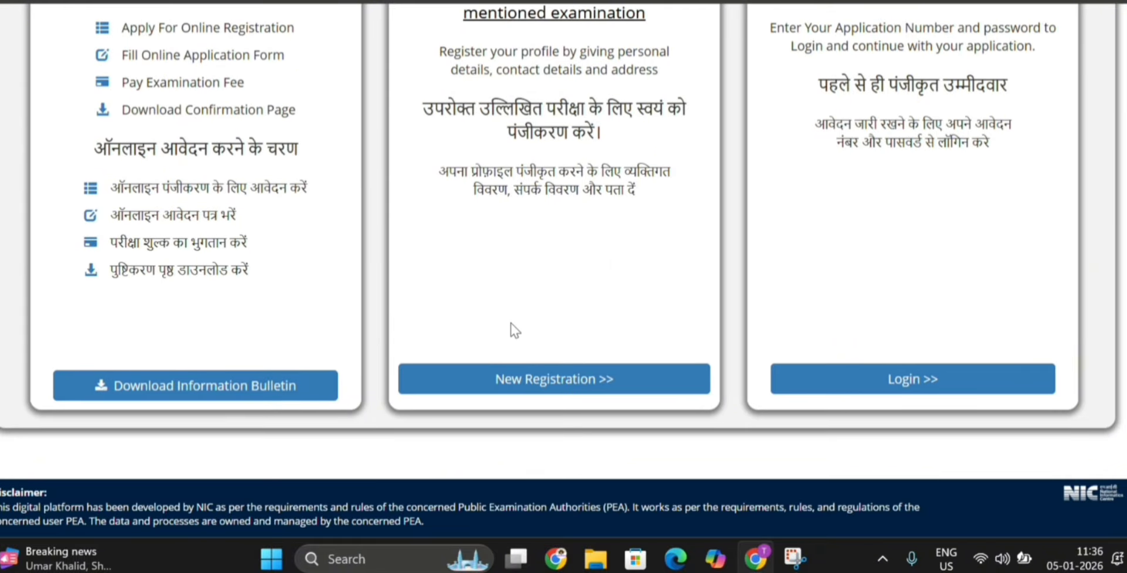
left_click(523, 383)
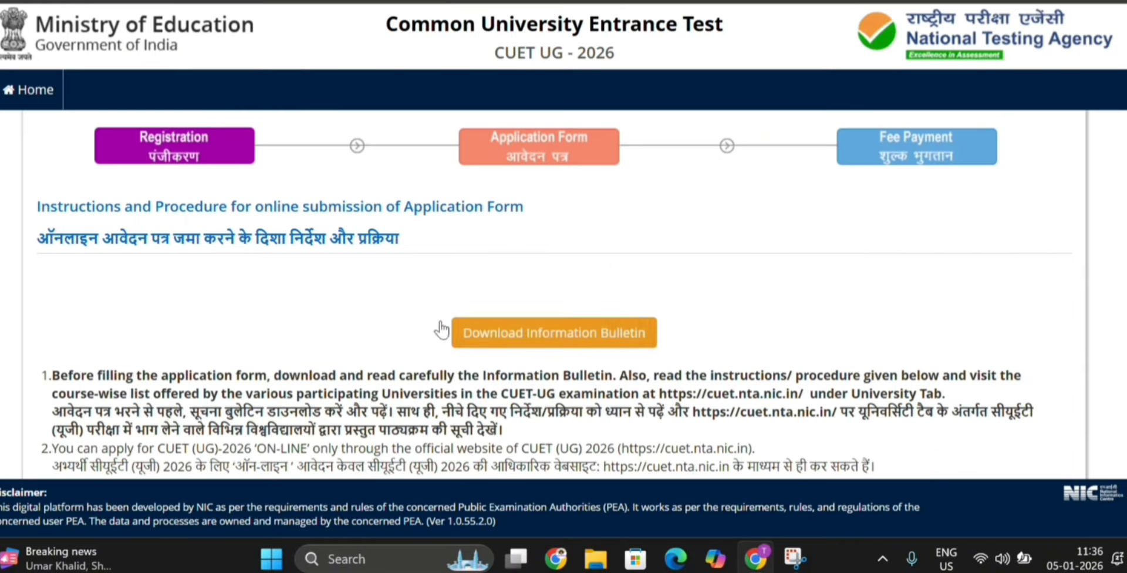
Accept the Information Bulletin declaration and proceed to the registration form.
scroll(442, 330, "down", 15)
scroll(289, 320, "down", 15)
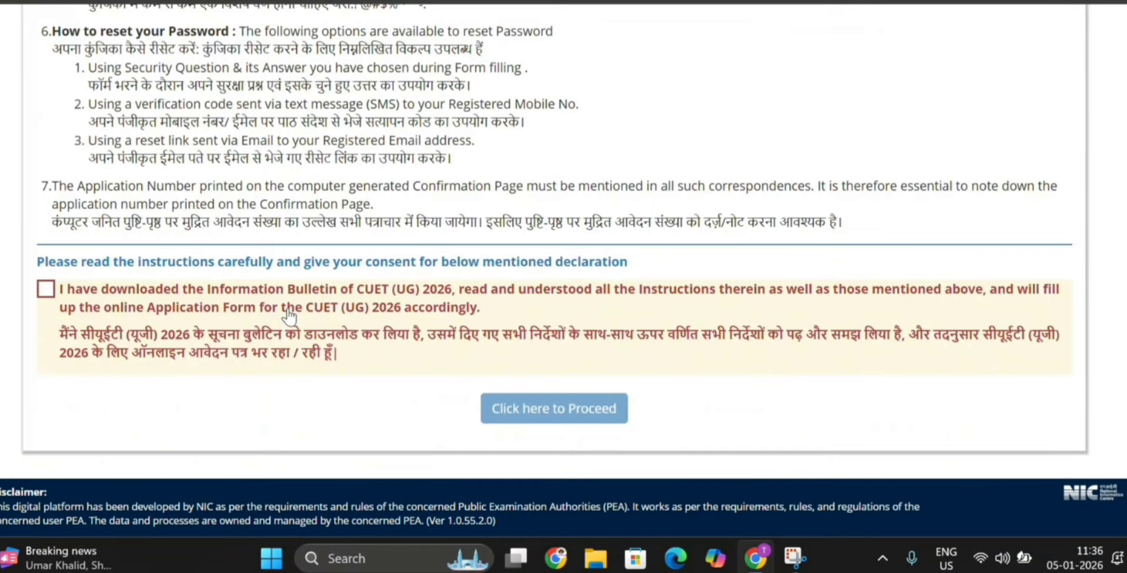
left_click(47, 295)
left_click(546, 416)
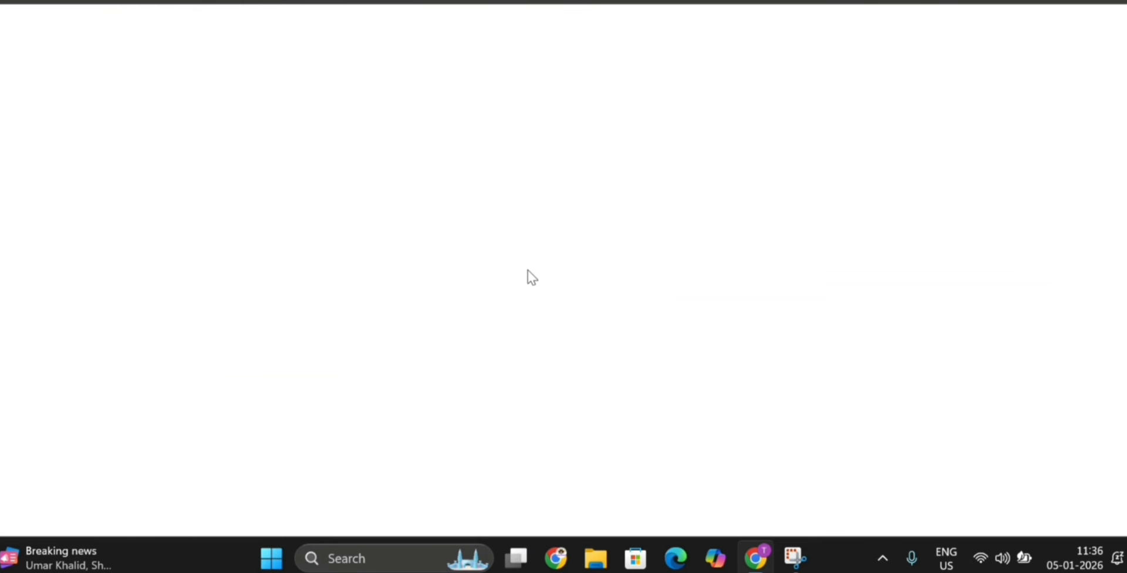
Enter the candidate's name, parents' names and date of birth, selecting Male as gender.
scroll(408, 308, "down", 2)
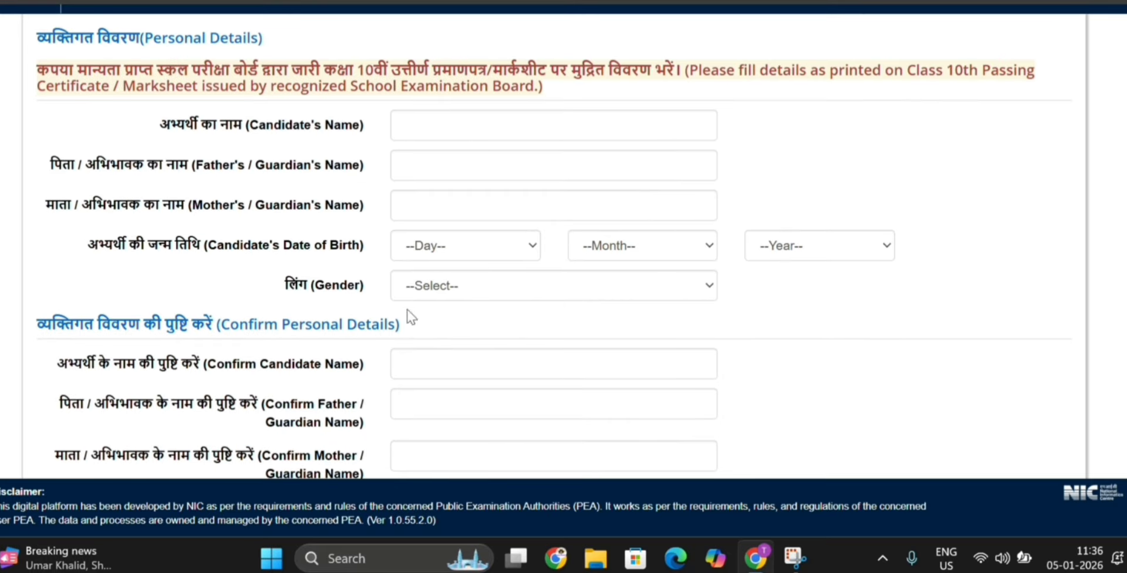
scroll(453, 128, "down", 1)
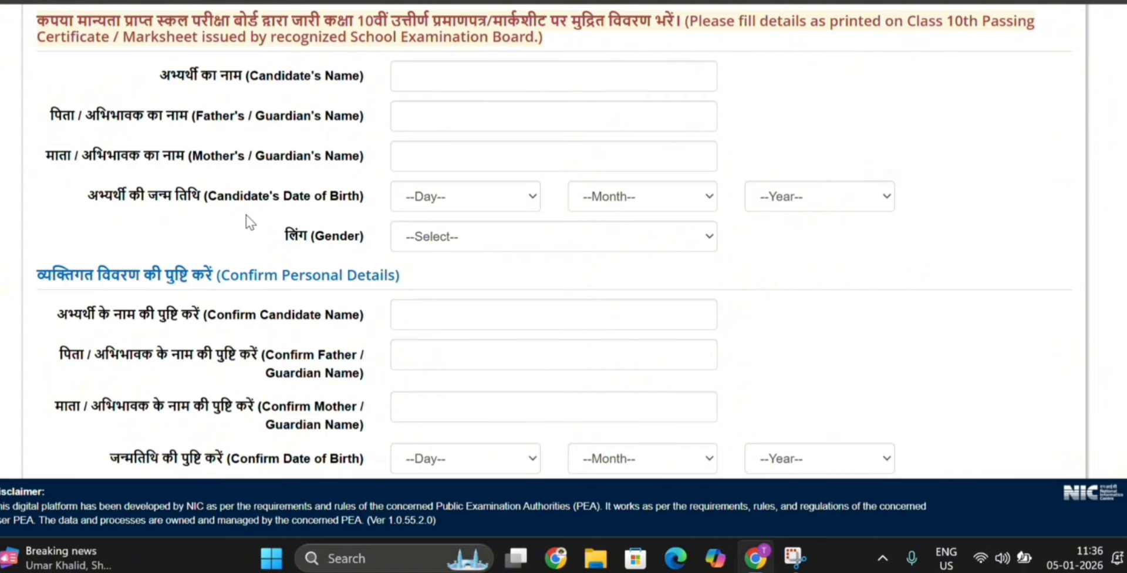
scroll(176, 221, "down", 1)
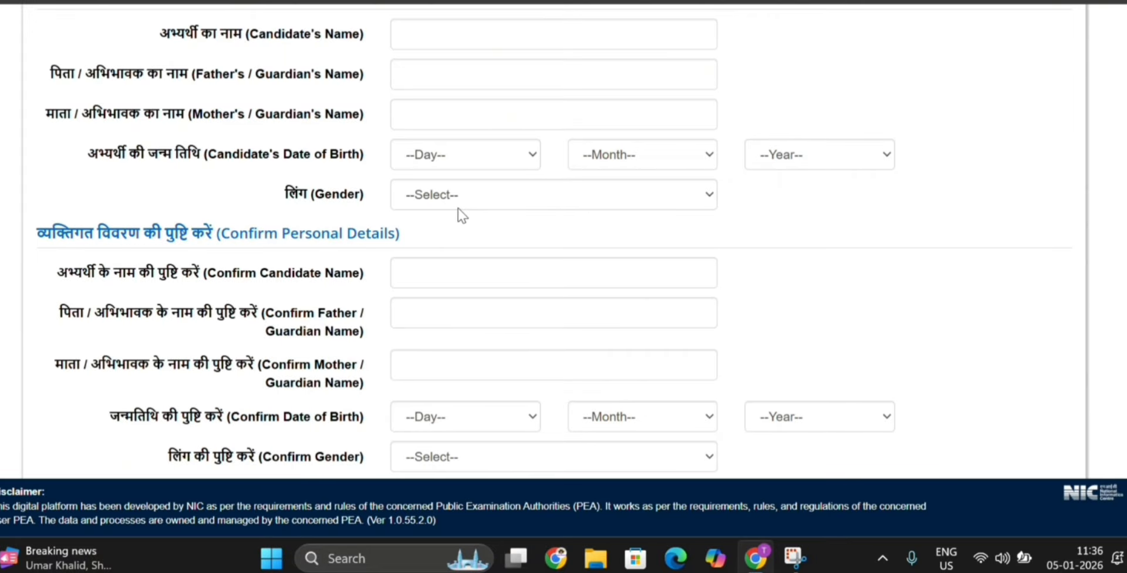
scroll(467, 214, "down", 1)
left_click(485, 184)
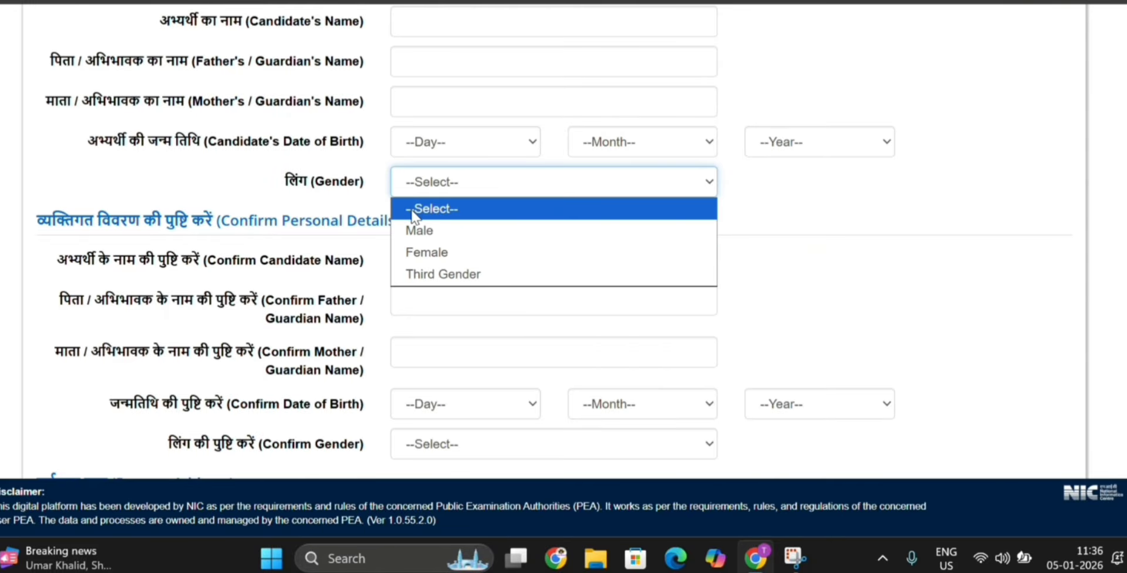
left_click(431, 230)
scroll(323, 255, "down", 2)
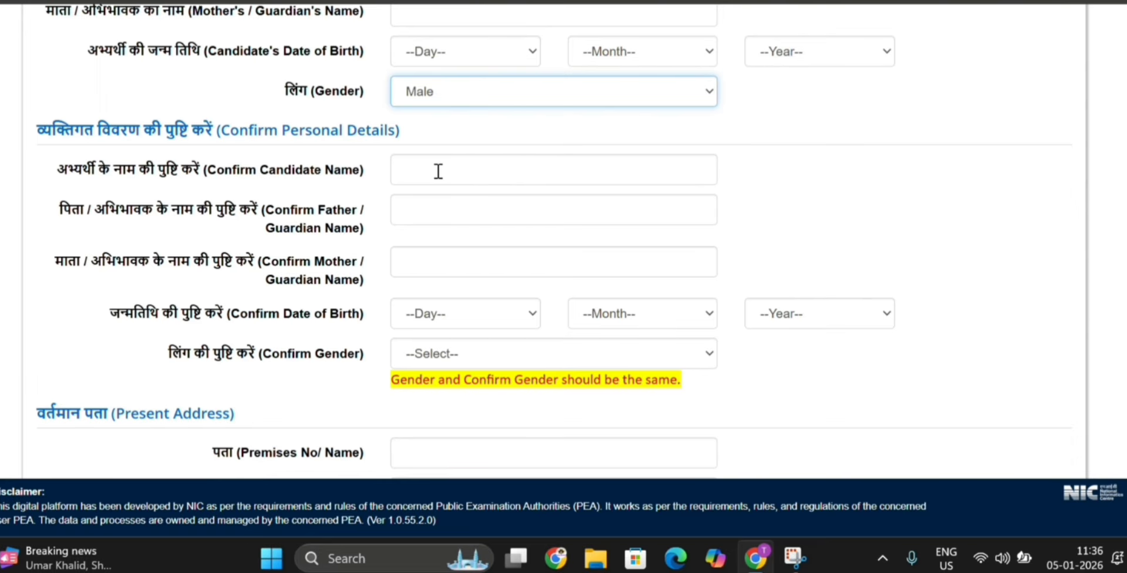
scroll(438, 171, "down", 1)
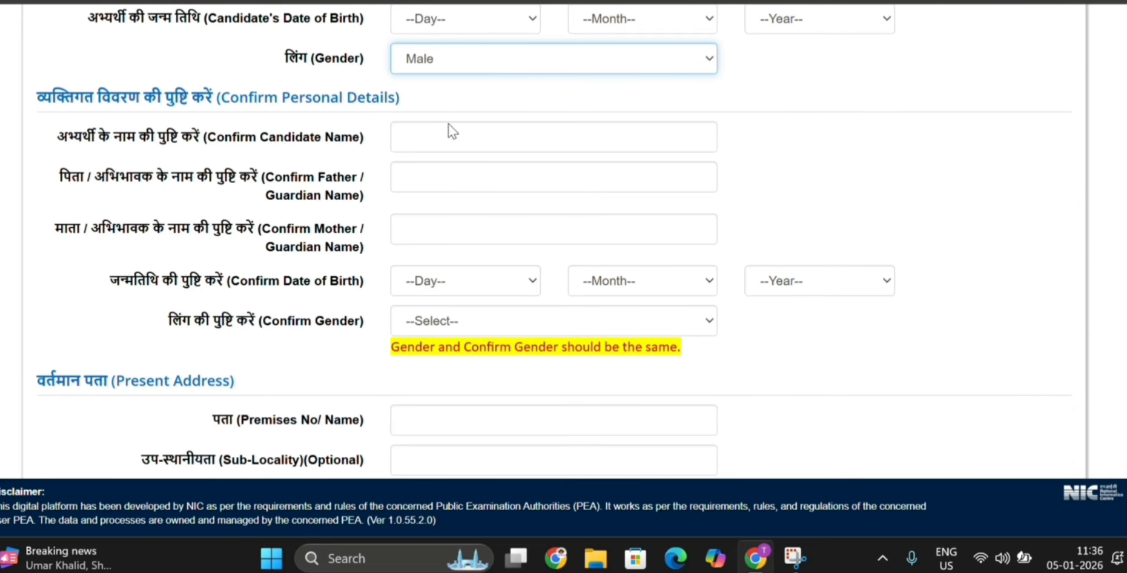
scroll(432, 327, "down", 4)
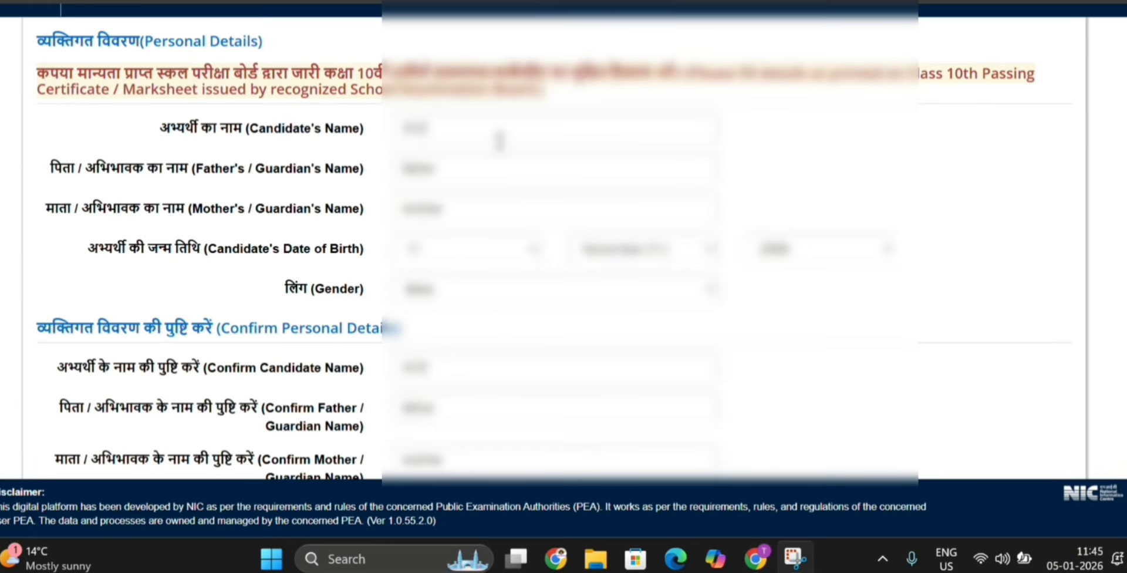
scroll(483, 168, "down", 4)
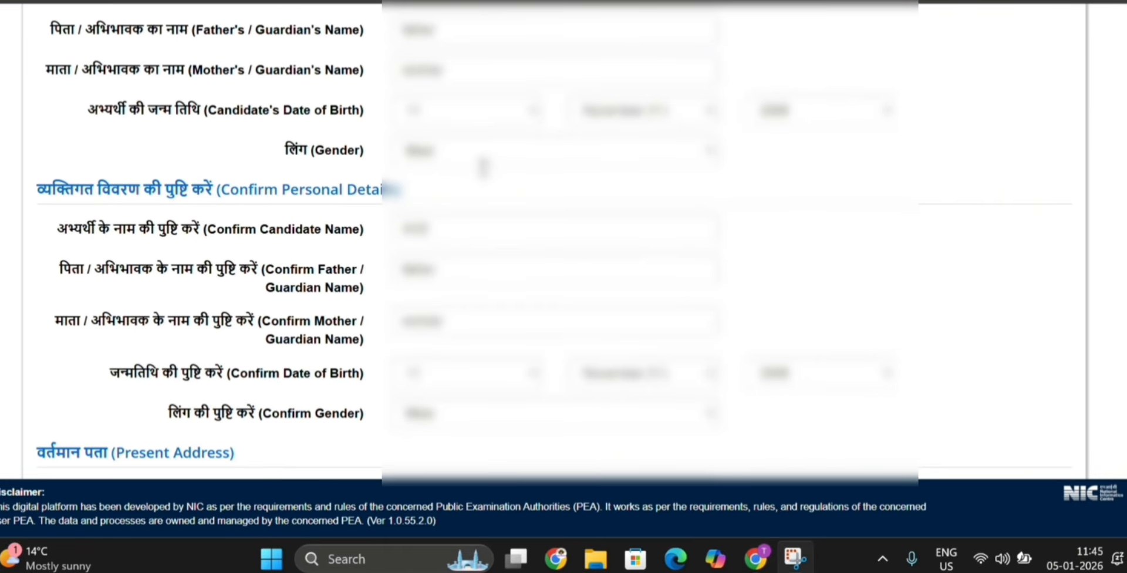
scroll(483, 167, "down", 4)
scroll(394, 264, "down", 4)
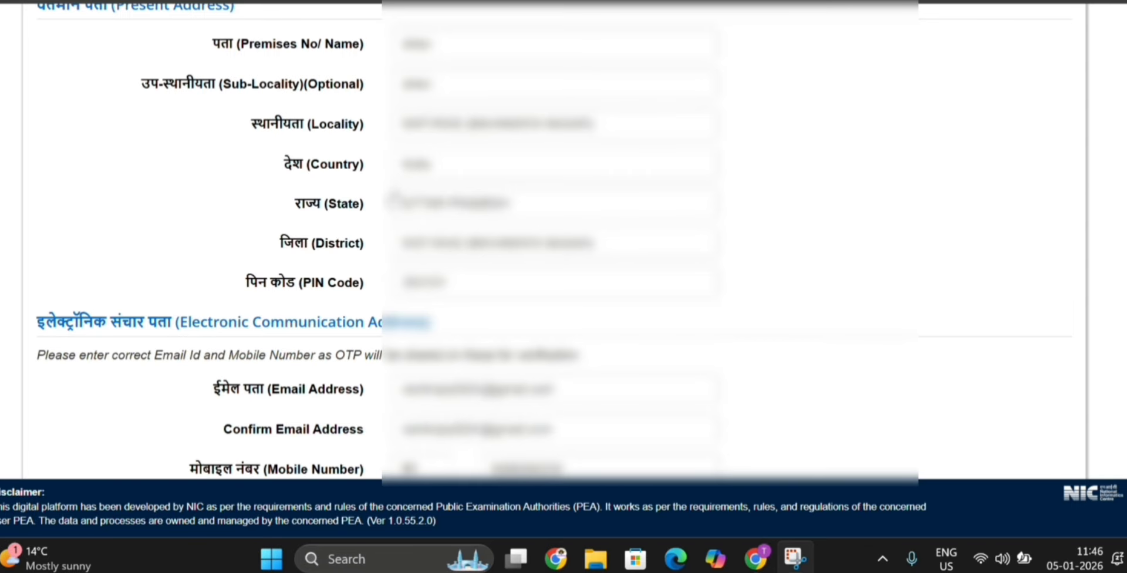
scroll(479, 233, "down", 2)
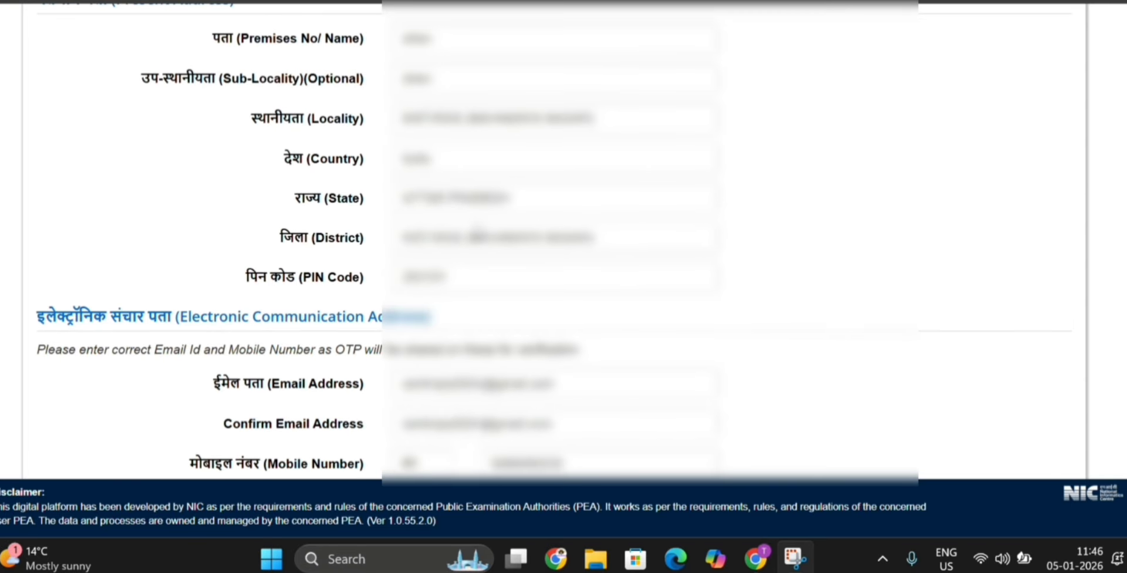
scroll(479, 233, "down", 3)
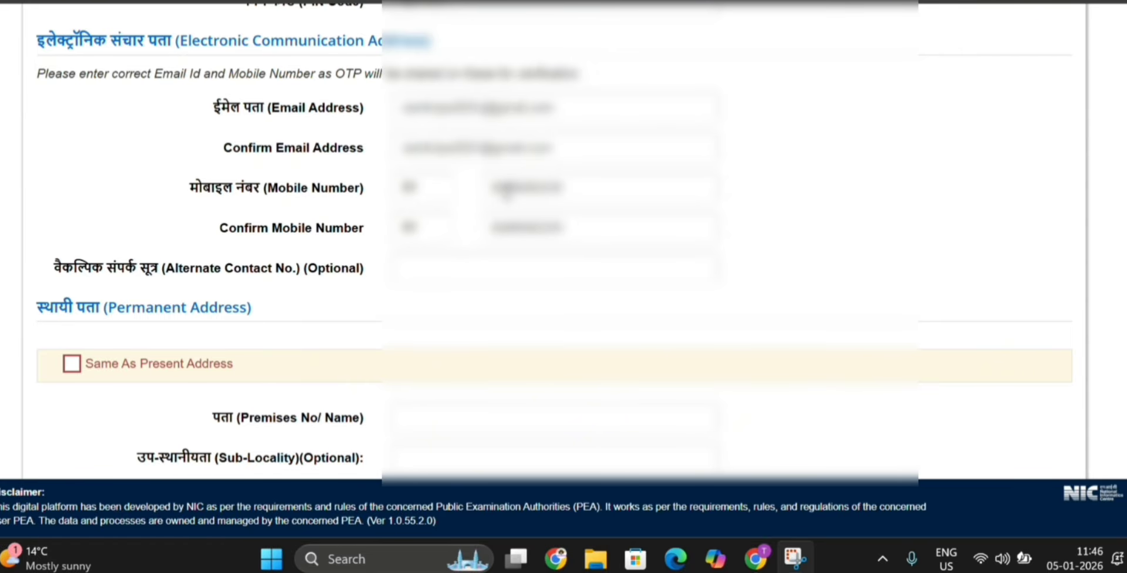
left_click_drag(495, 187, 588, 185)
left_click(593, 187)
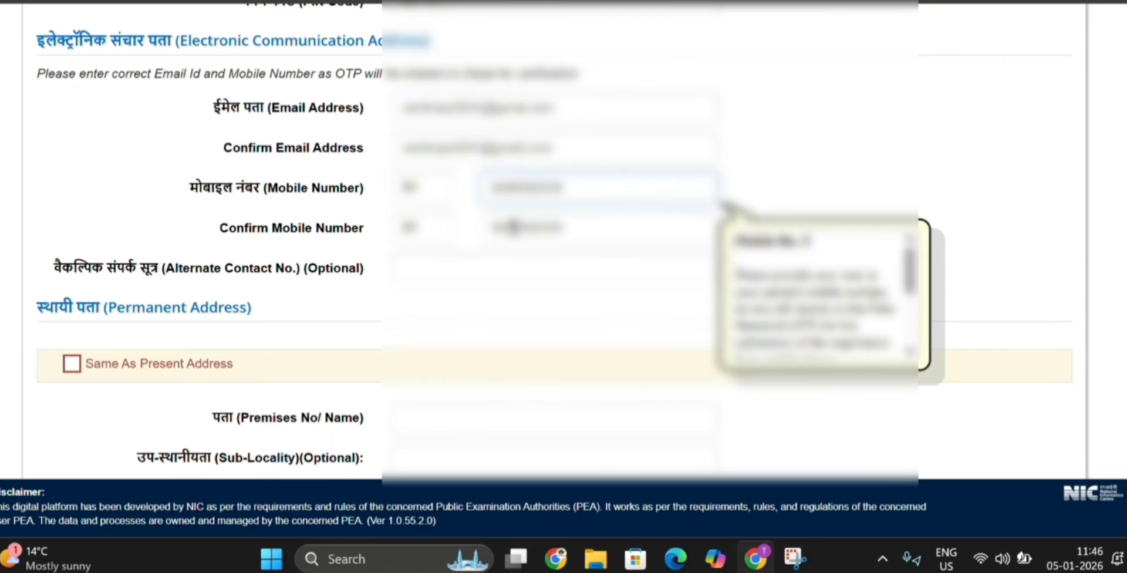
scroll(345, 287, "down", 1)
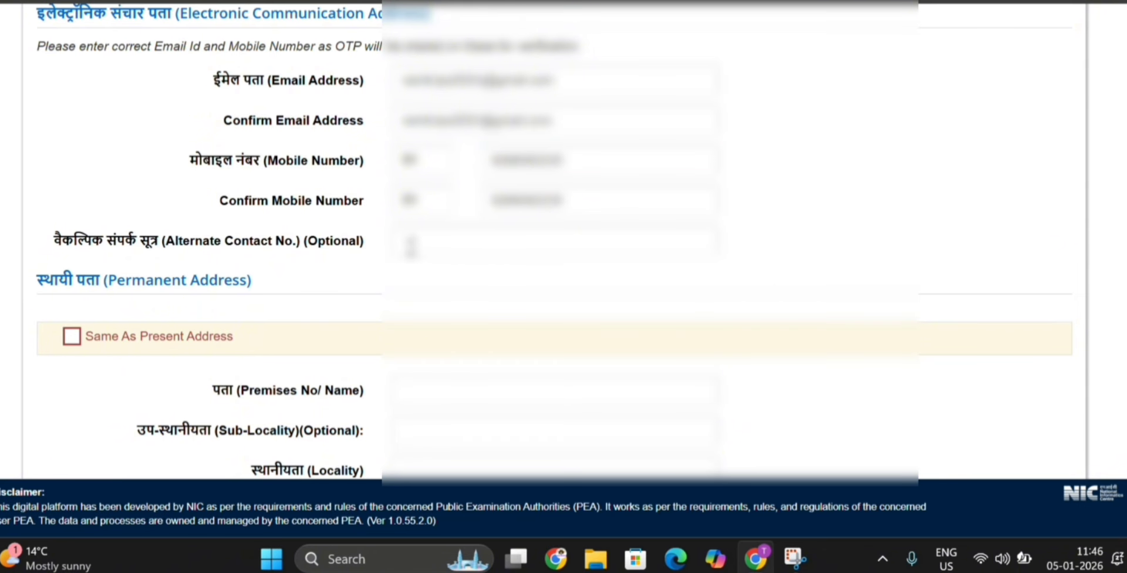
left_click(411, 245)
scroll(88, 247, "down", 4)
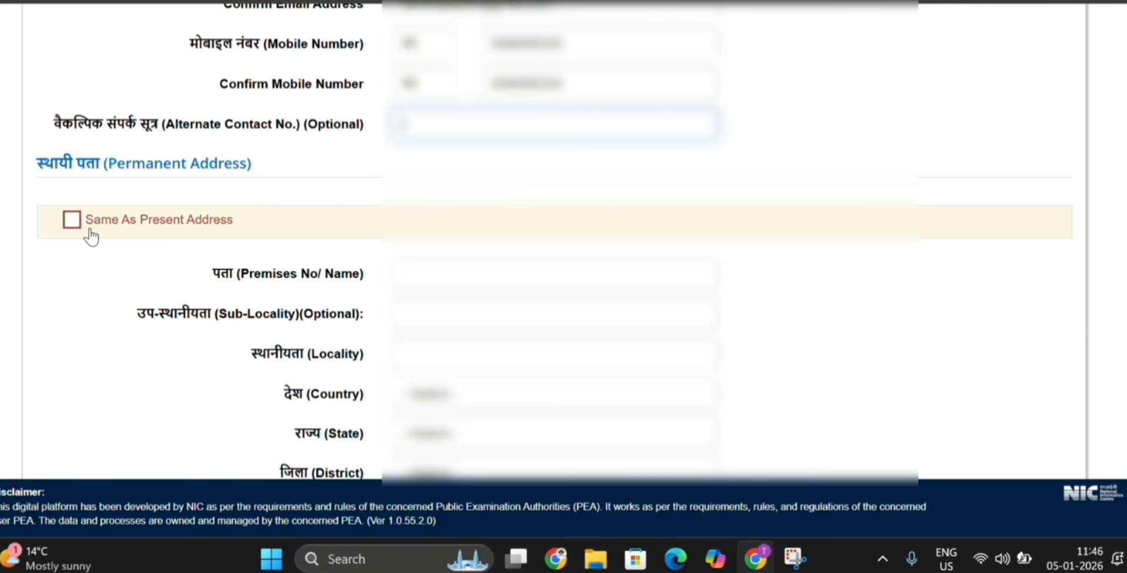
Mark the permanent address as the same as the present address.
left_click(72, 222)
scroll(272, 261, "down", 3)
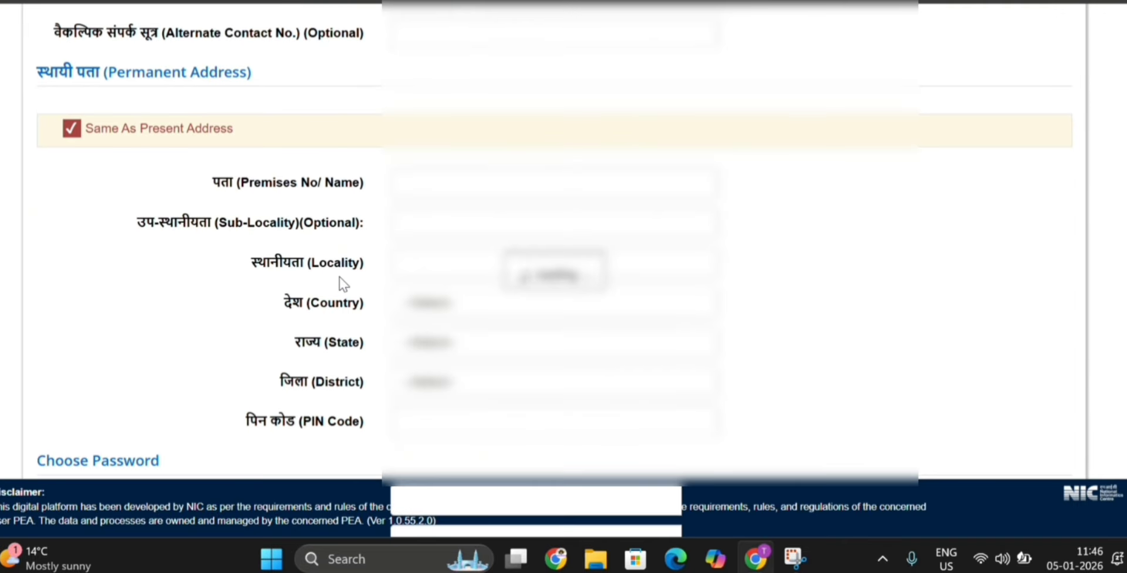
scroll(415, 308, "down", 2)
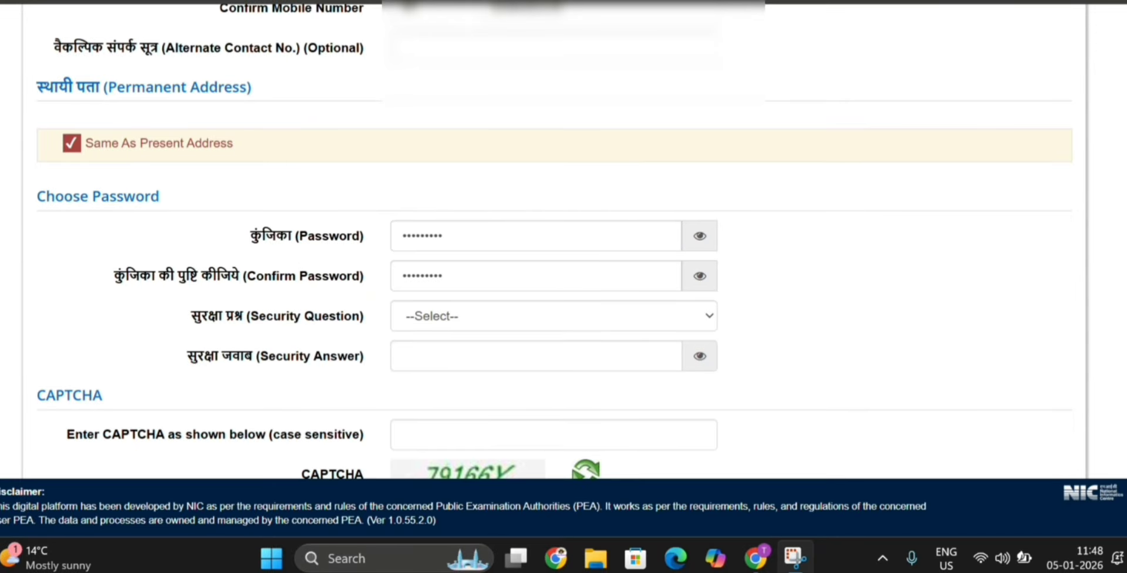
Choose the place-of-birth security question and enter its answer.
left_click(432, 318)
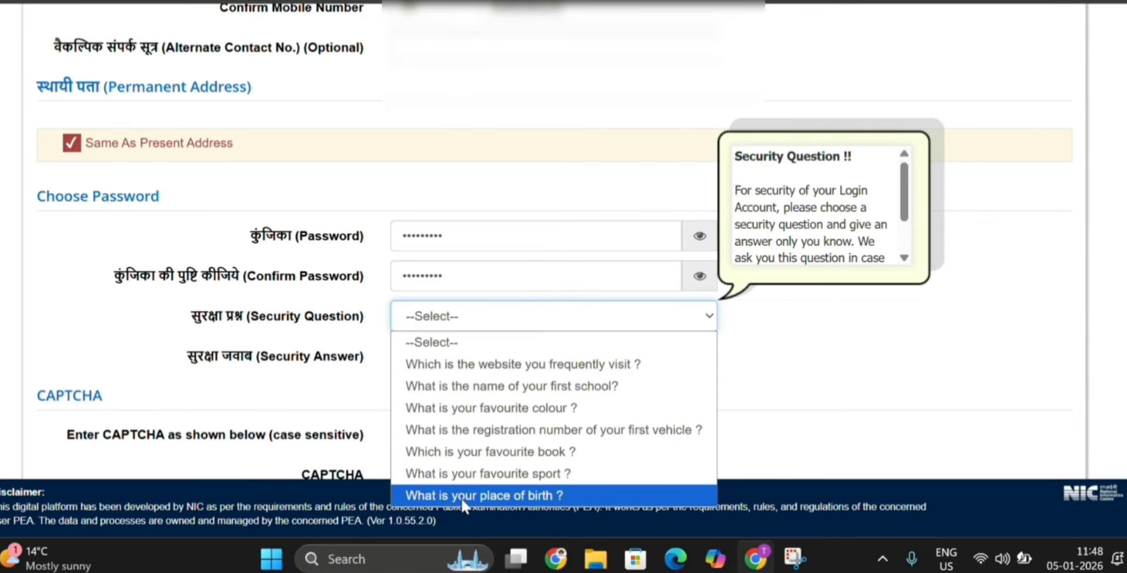
left_click(525, 497)
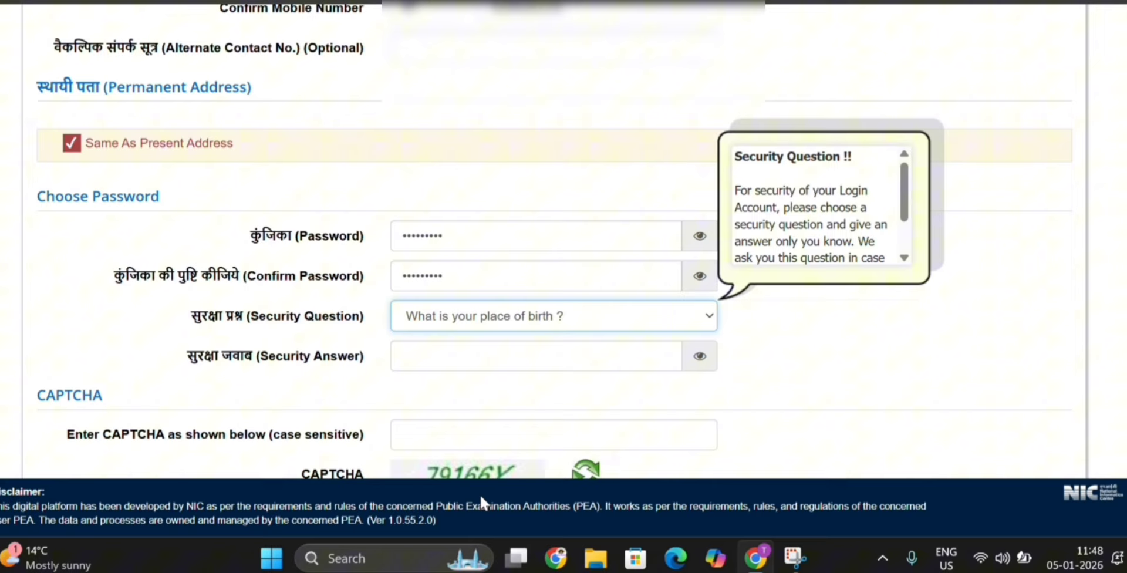
left_click(530, 351)
type("••••")
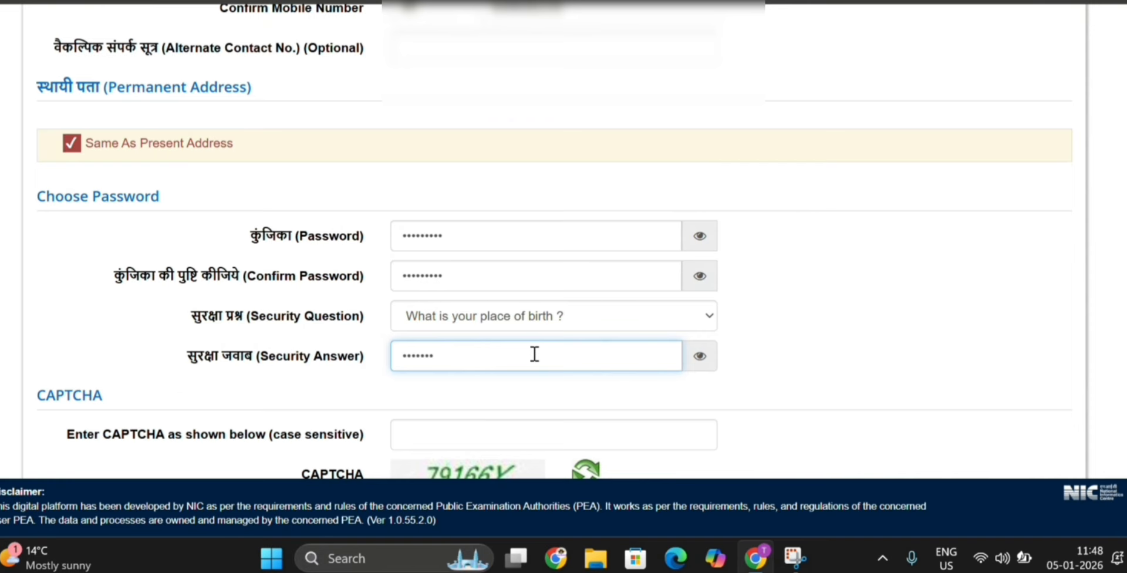
Enter CAPTCHA 79166Y and submit the registration details for review.
scroll(505, 403, "down", 1)
left_click(467, 420)
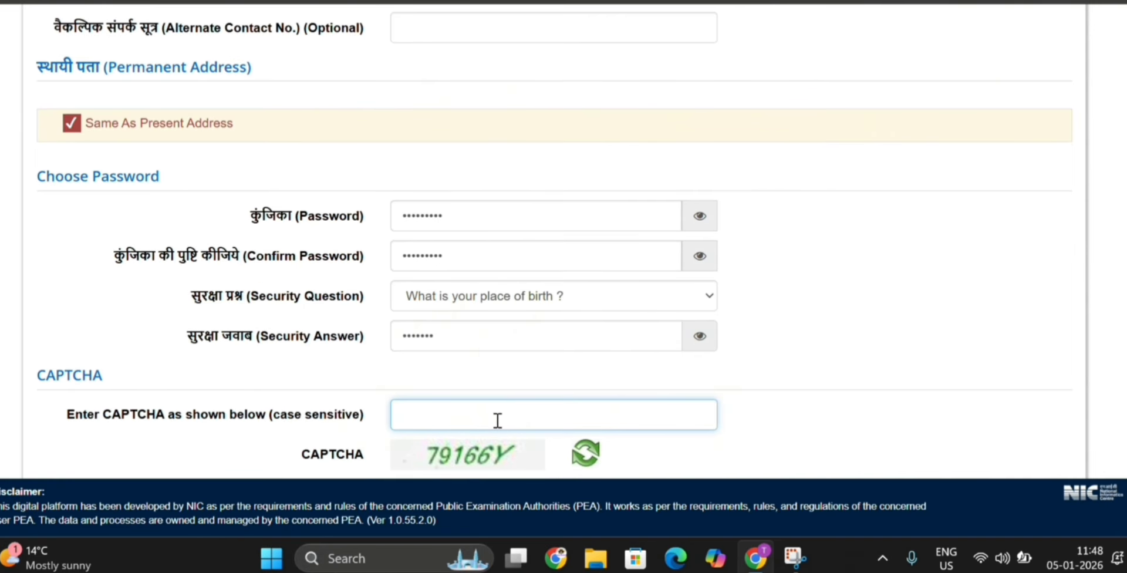
type("79166Y")
scroll(528, 397, "down", 2)
left_click(559, 410)
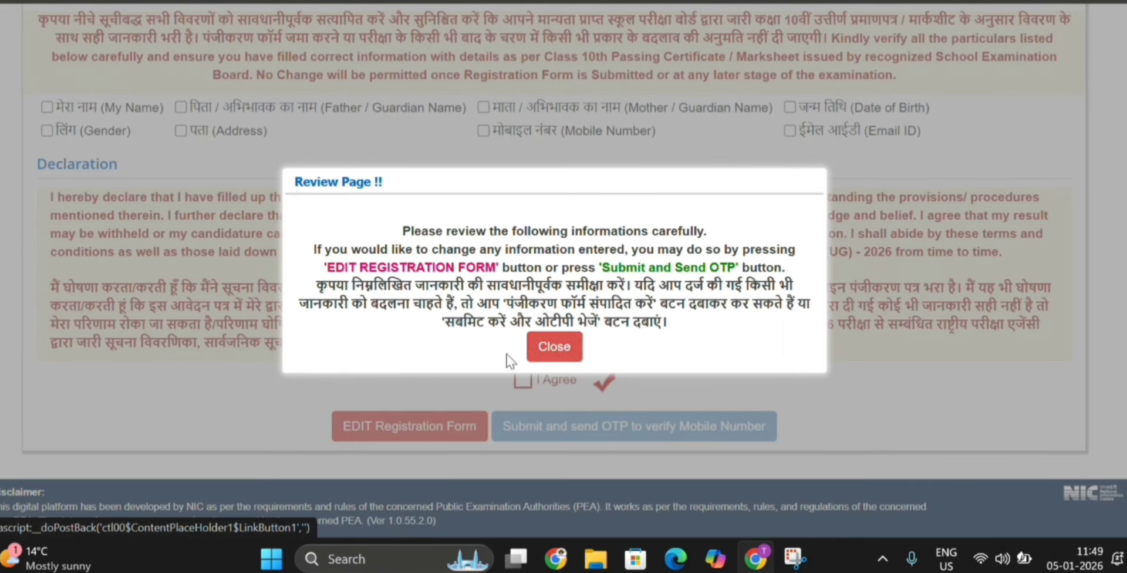
Mark all registration particulars as verified and agree to the declaration.
left_click(550, 349)
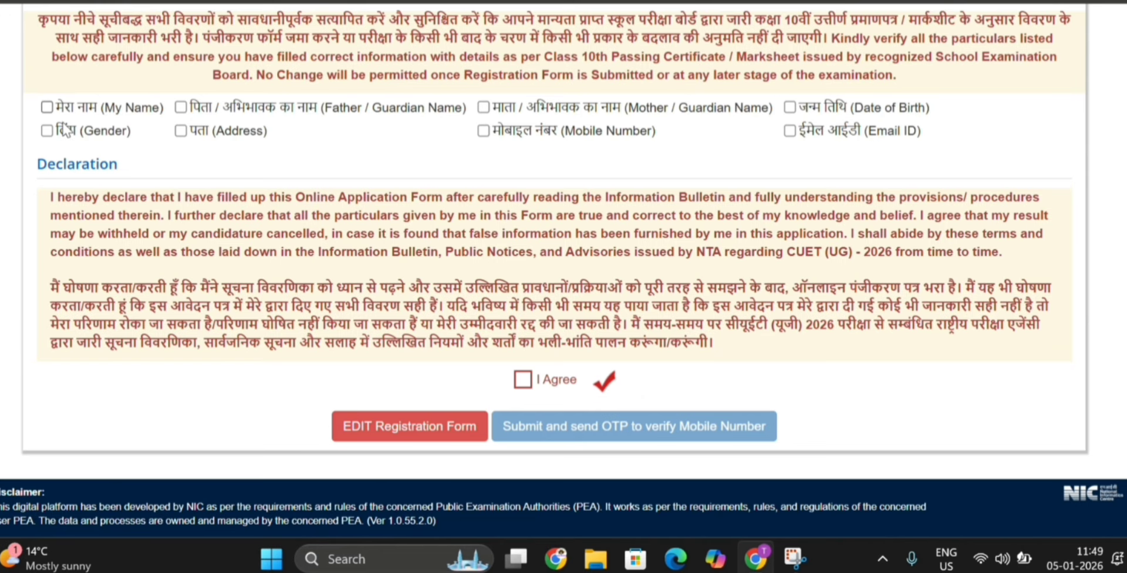
scroll(203, 271, "up", 10)
scroll(203, 271, "up", 3)
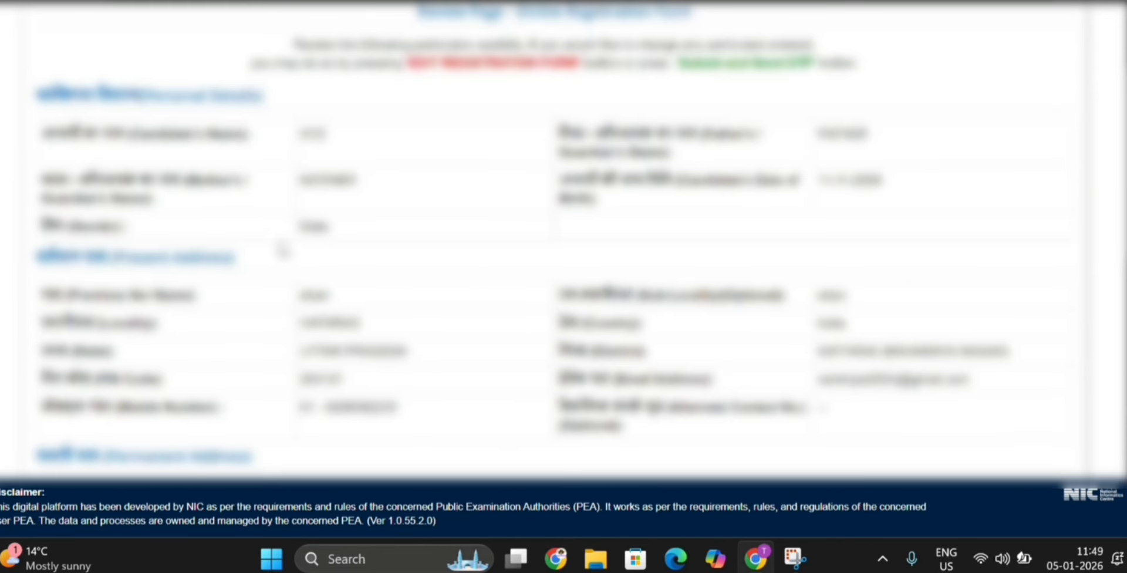
scroll(194, 177, "down", 15)
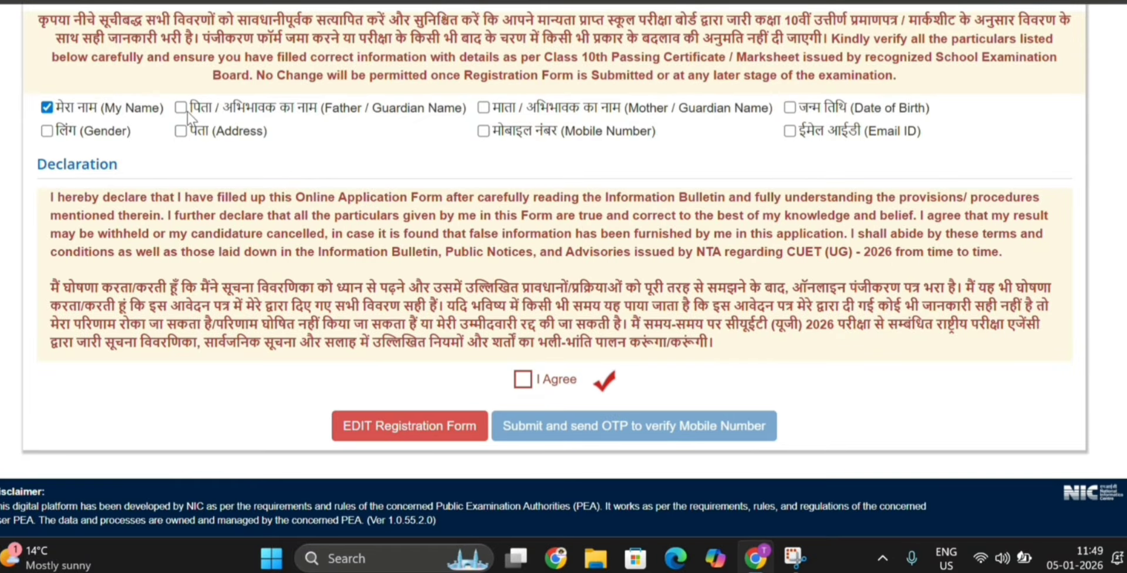
left_click(181, 107)
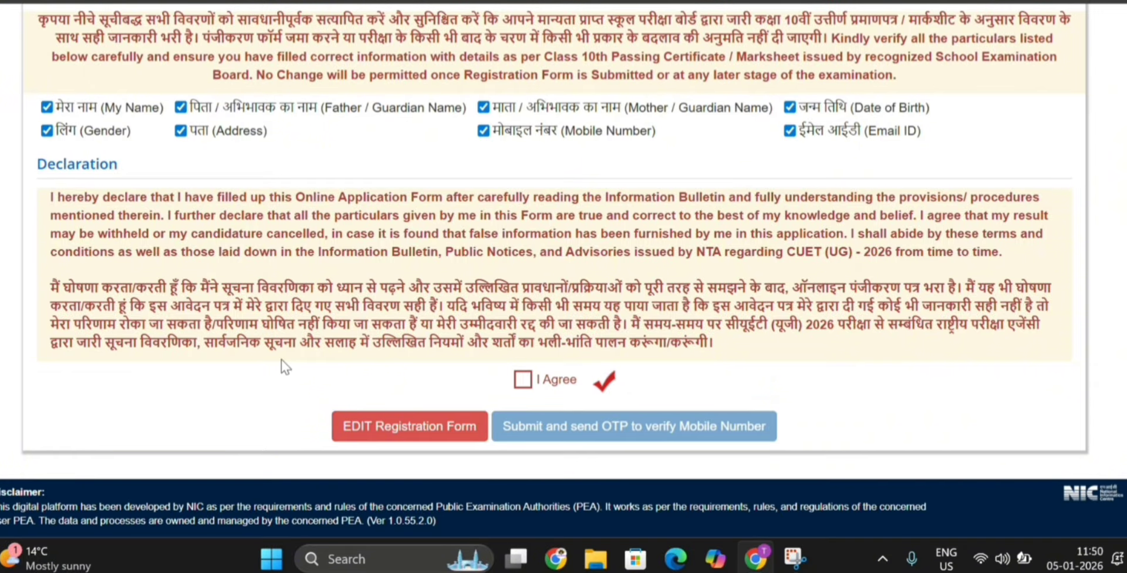
left_click(522, 379)
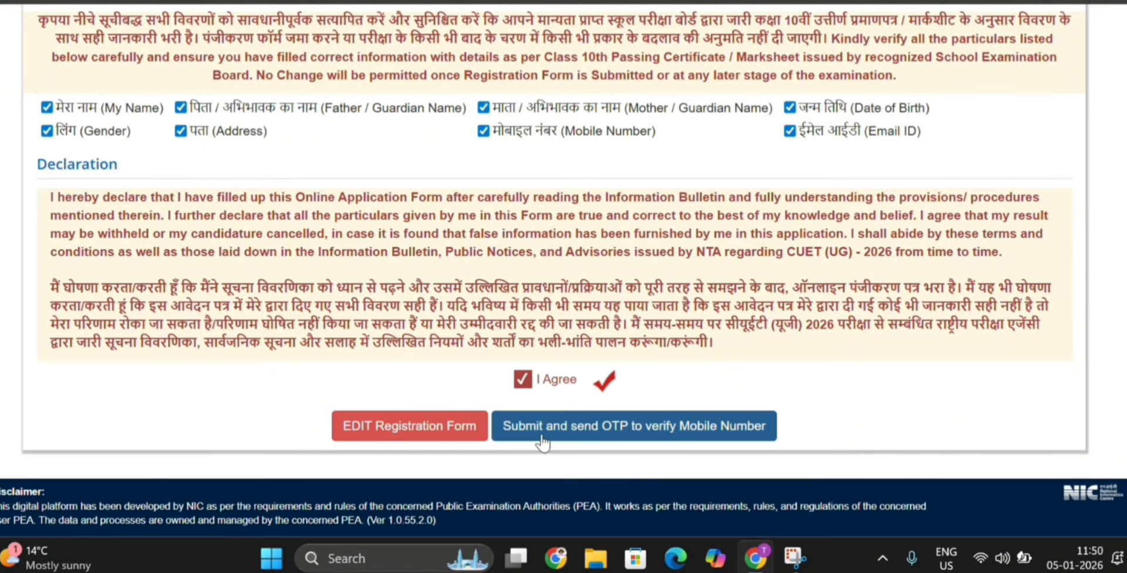
Submit the form, confirm sending the mobile OTP, and enter the received OTP.
left_click(610, 434)
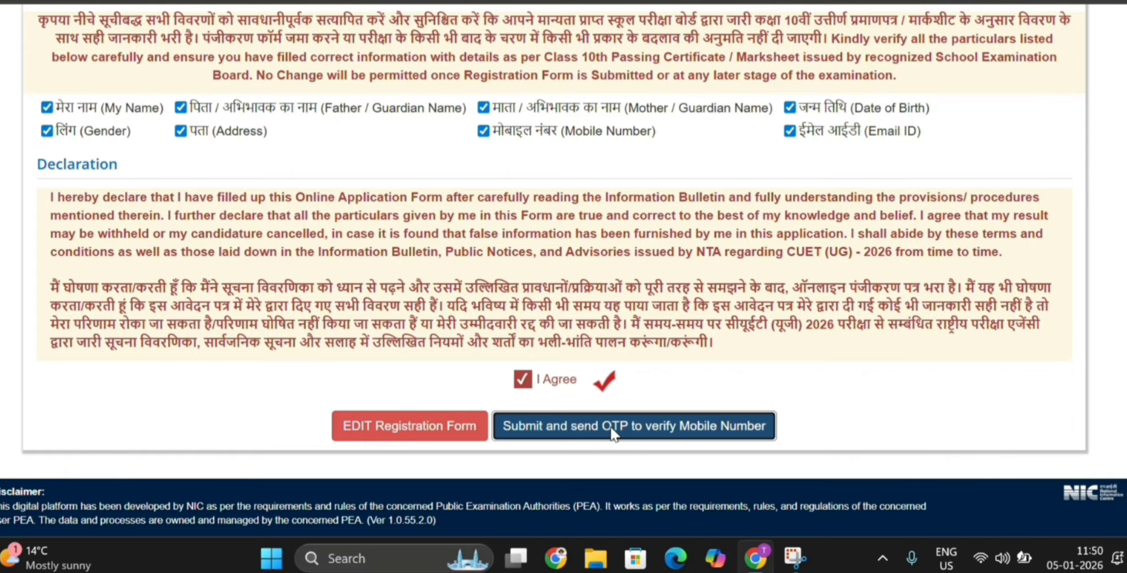
left_click(542, 316)
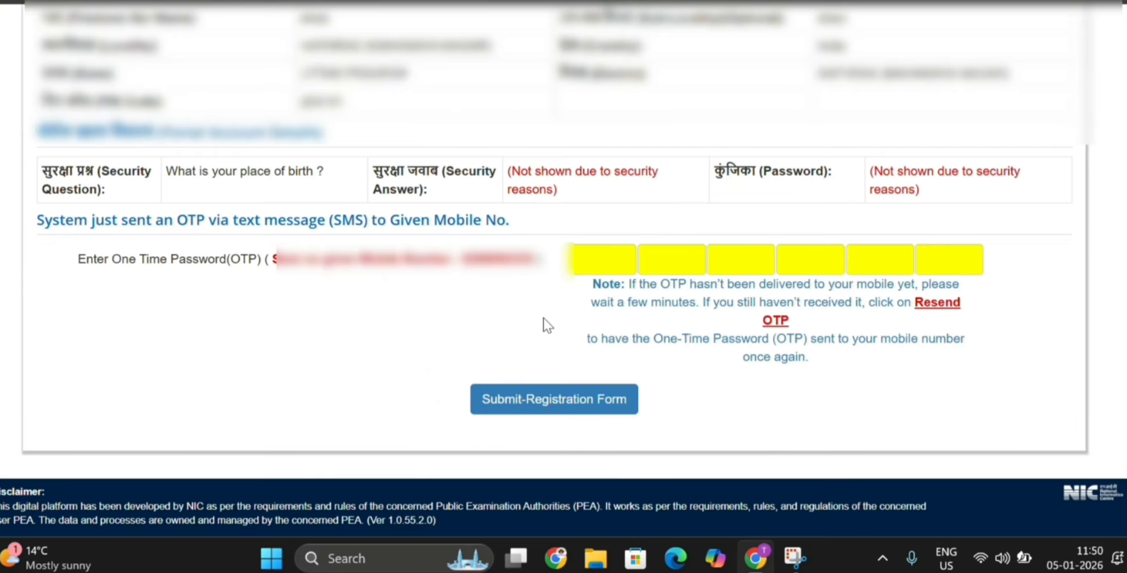
left_click(607, 265)
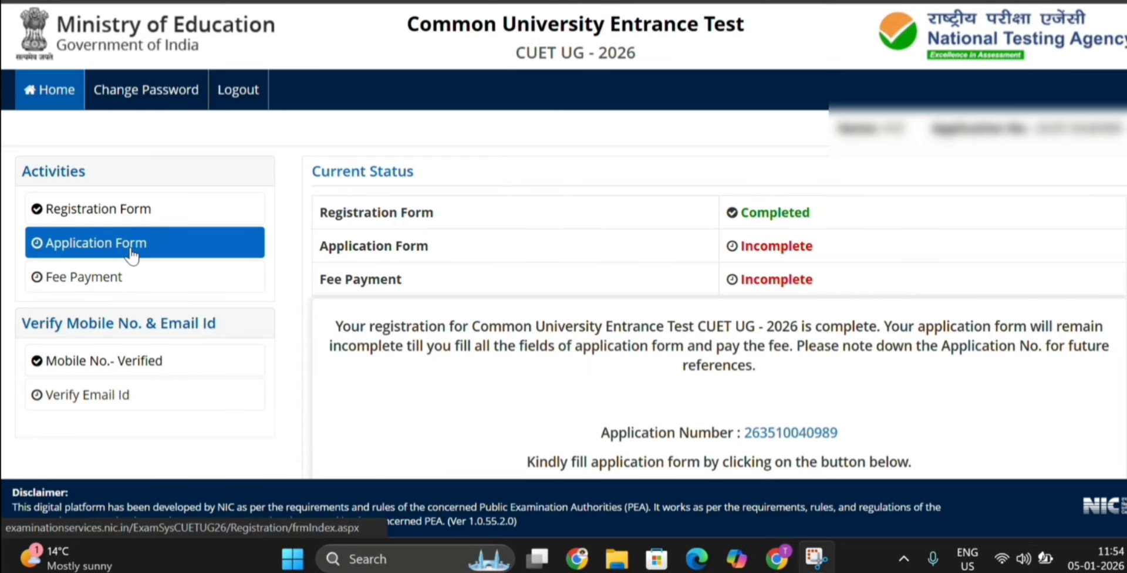
Open the Personal Details section and set nationality to Indian.
left_click(132, 255)
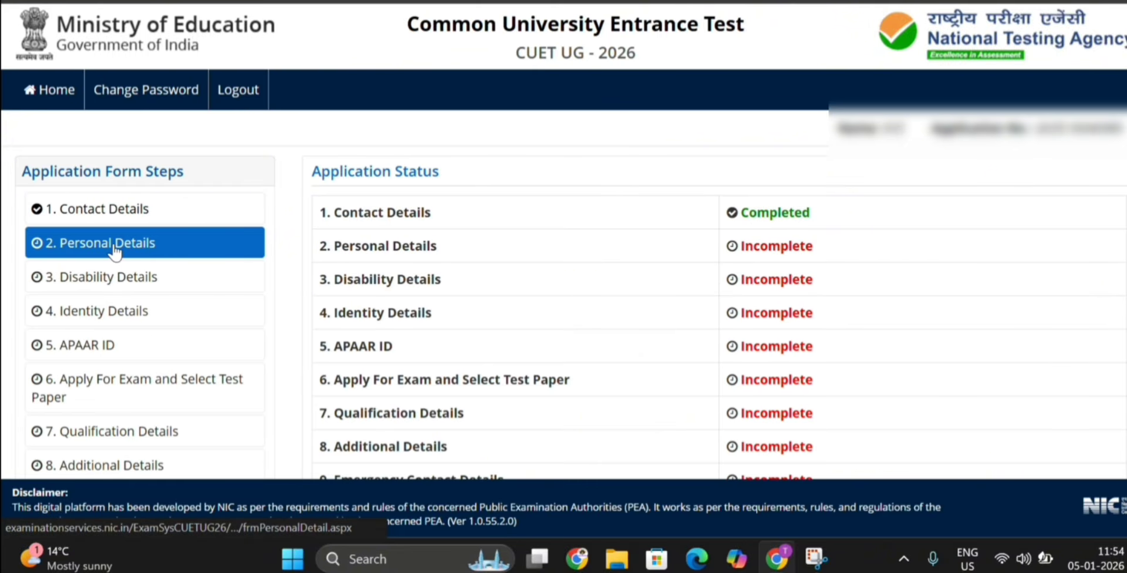
left_click(115, 252)
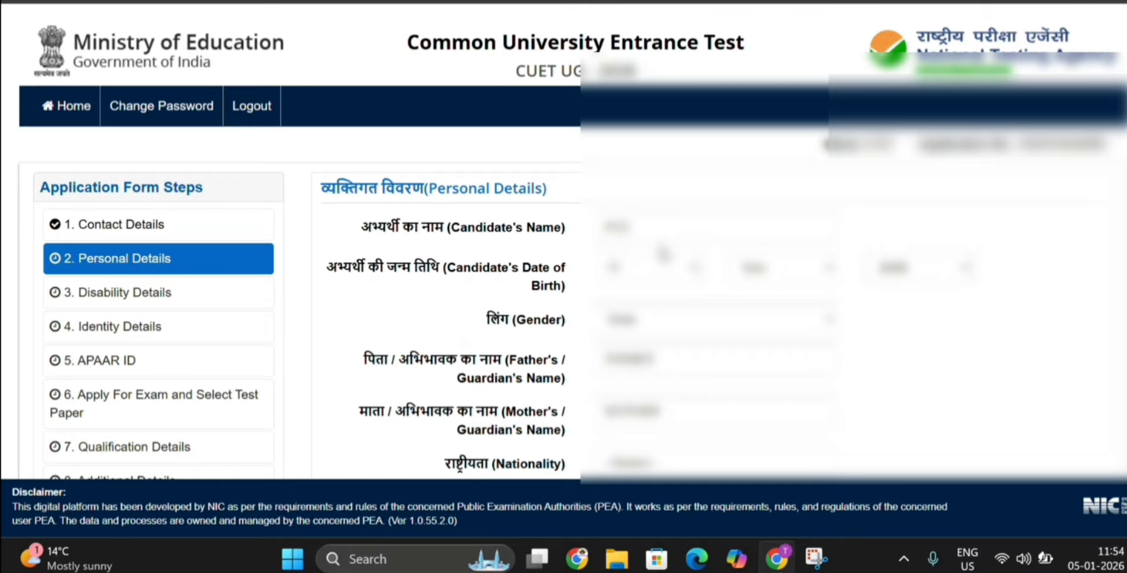
scroll(668, 259, "down", 1)
scroll(704, 326, "down", 1)
scroll(714, 331, "down", 2)
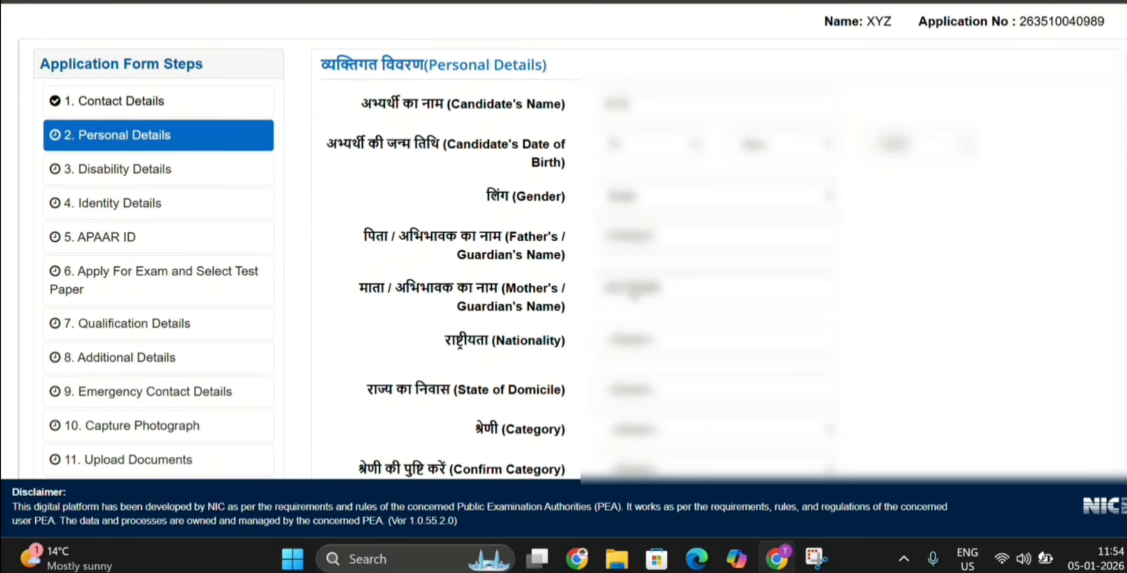
scroll(632, 291, "down", 1)
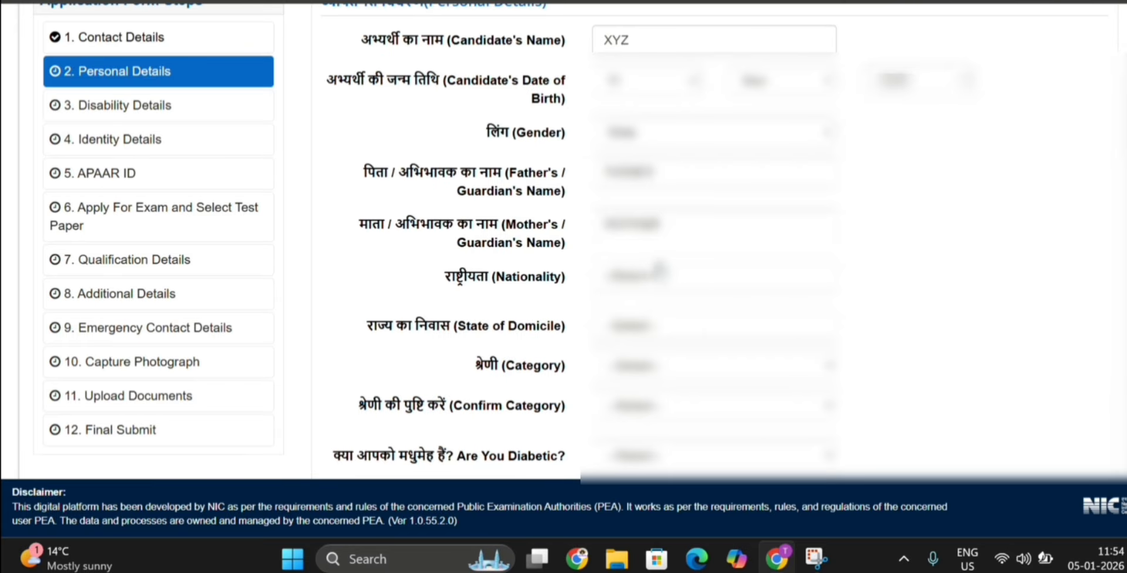
left_click(631, 285)
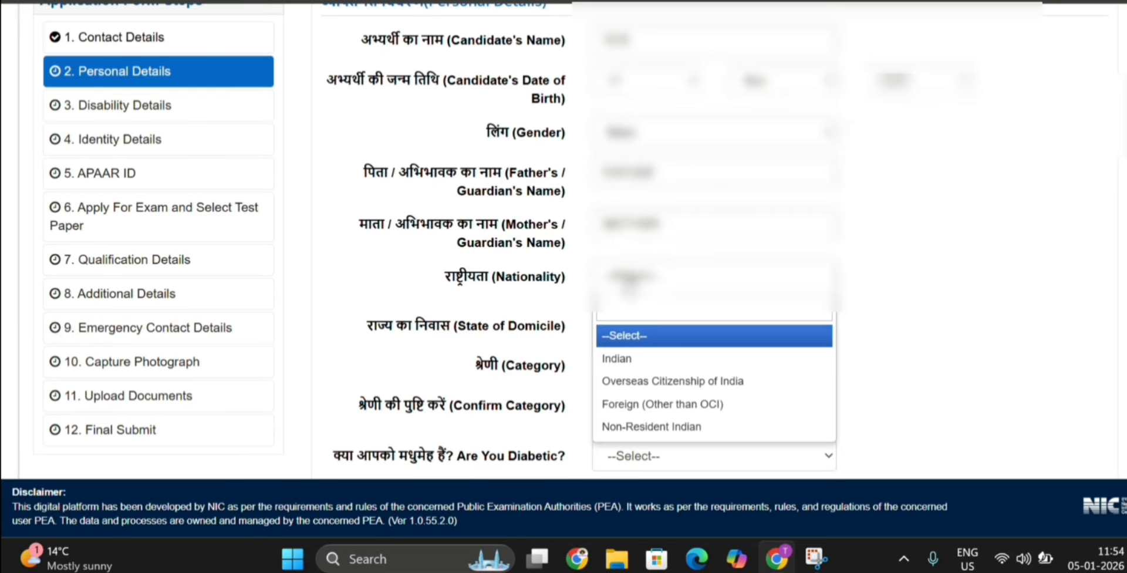
left_click(638, 360)
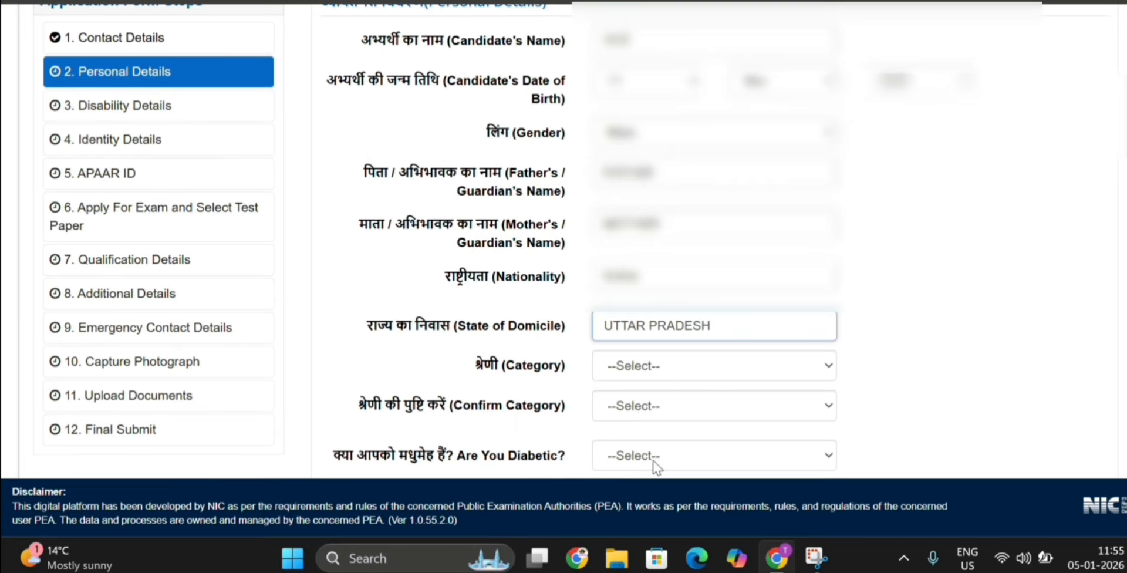
Set category and confirmed category to General, and answer No to being diabetic.
scroll(639, 446, "down", 1)
left_click(681, 323)
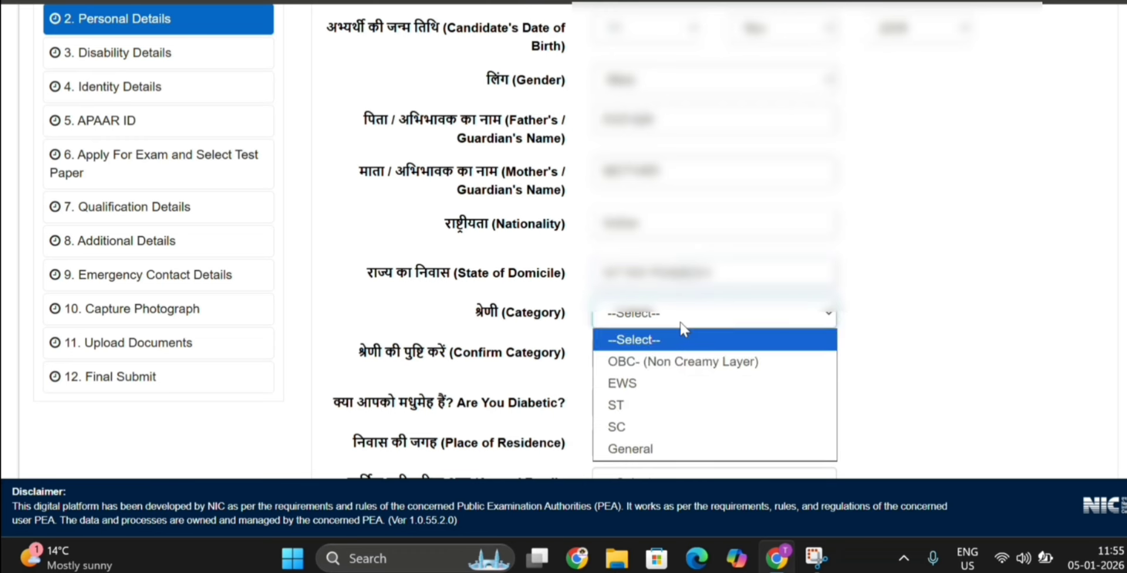
left_click(630, 443)
left_click(652, 360)
left_click(627, 492)
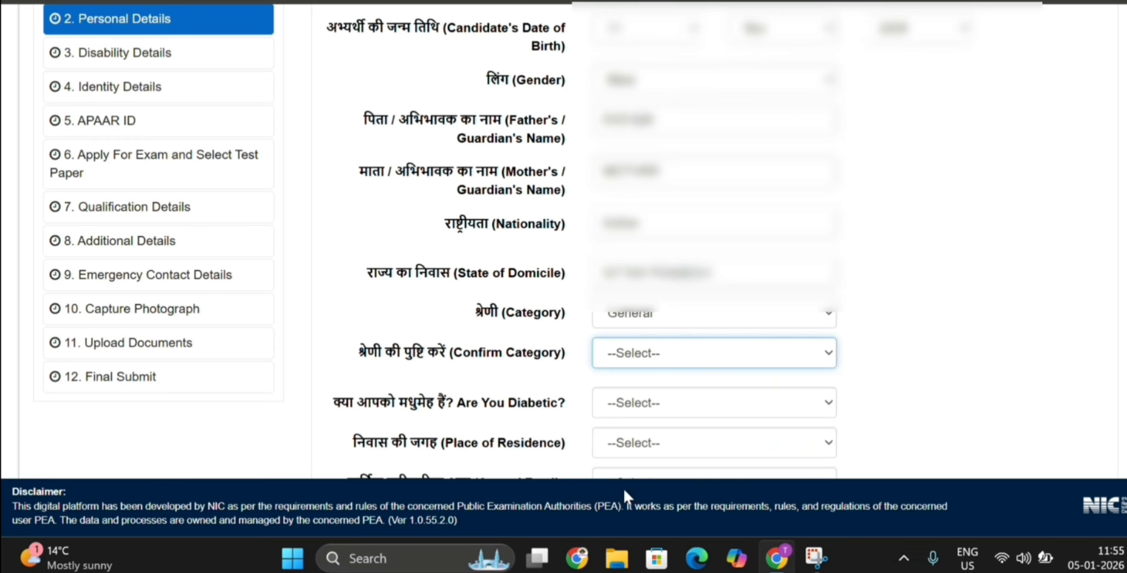
scroll(646, 397, "down", 2)
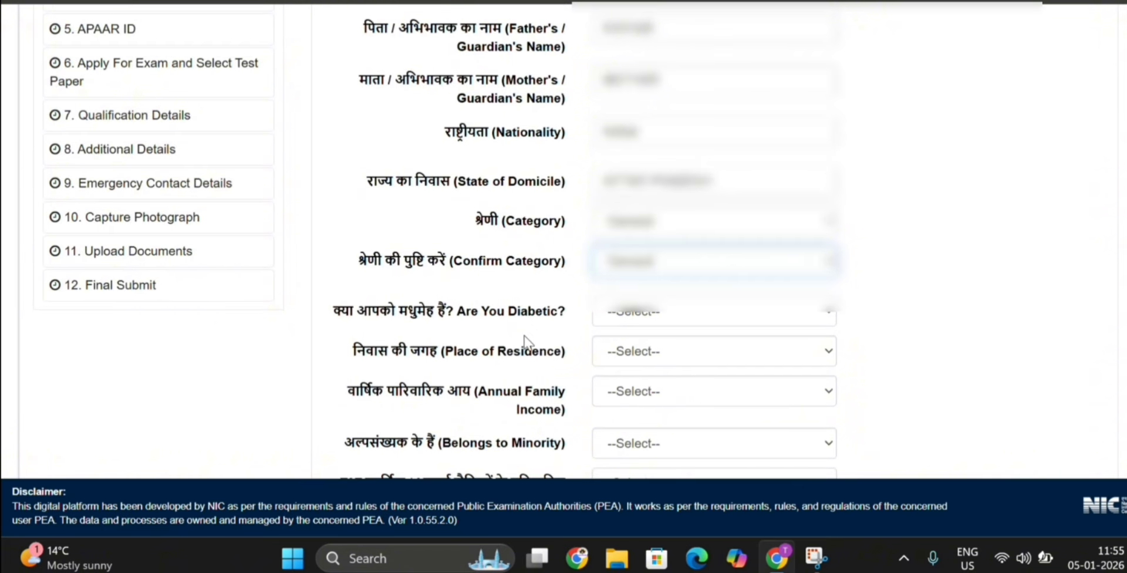
left_click(620, 313)
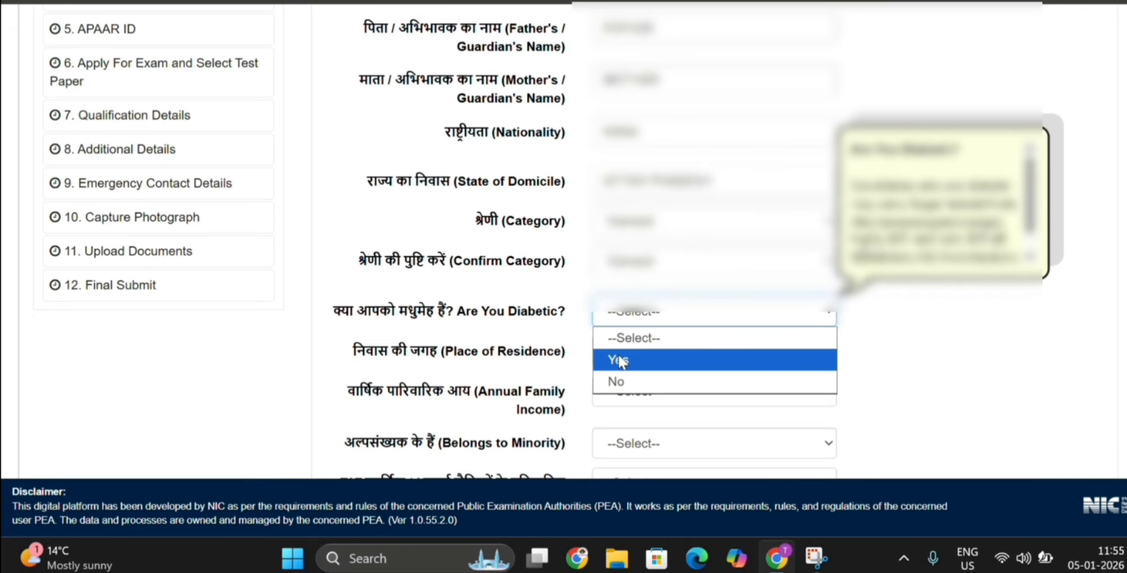
left_click(624, 381)
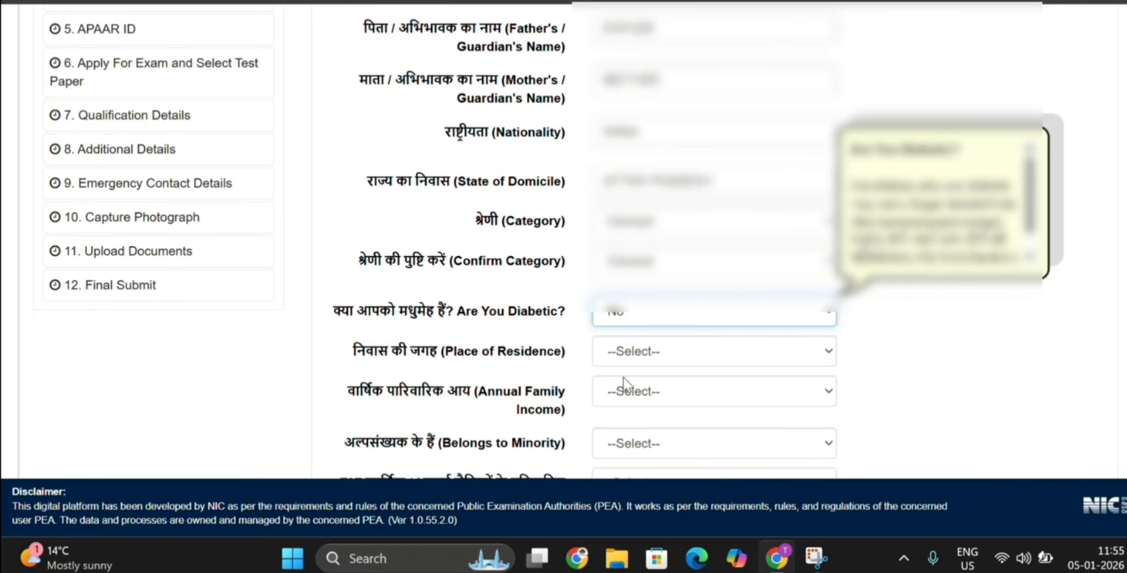
Set residence to Rural, family income to RS. 200001 - 300000, and minority to No.
scroll(628, 379, "down", 1)
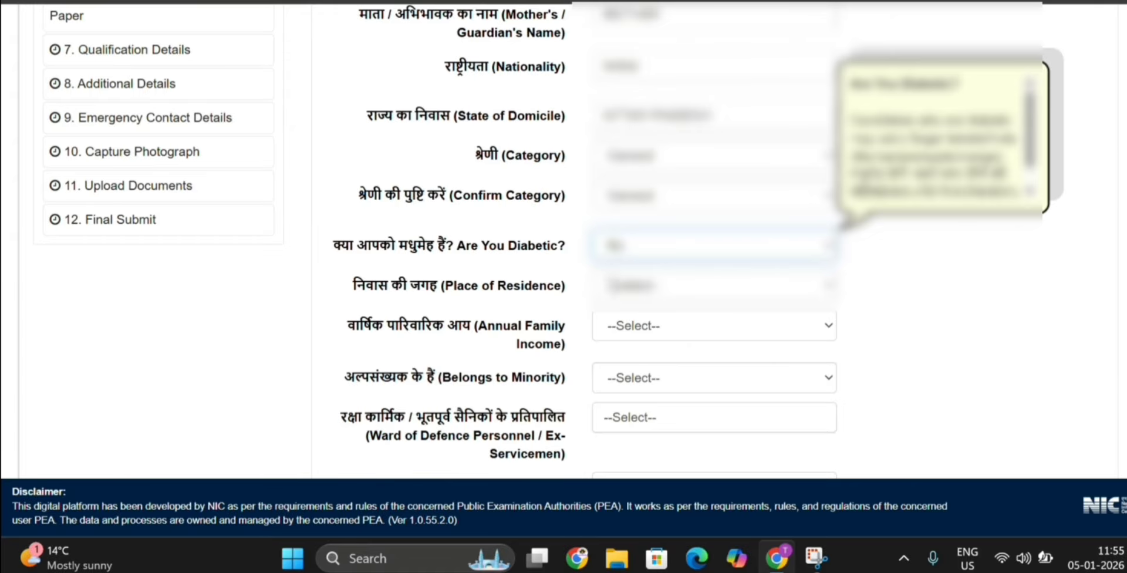
left_click(614, 292)
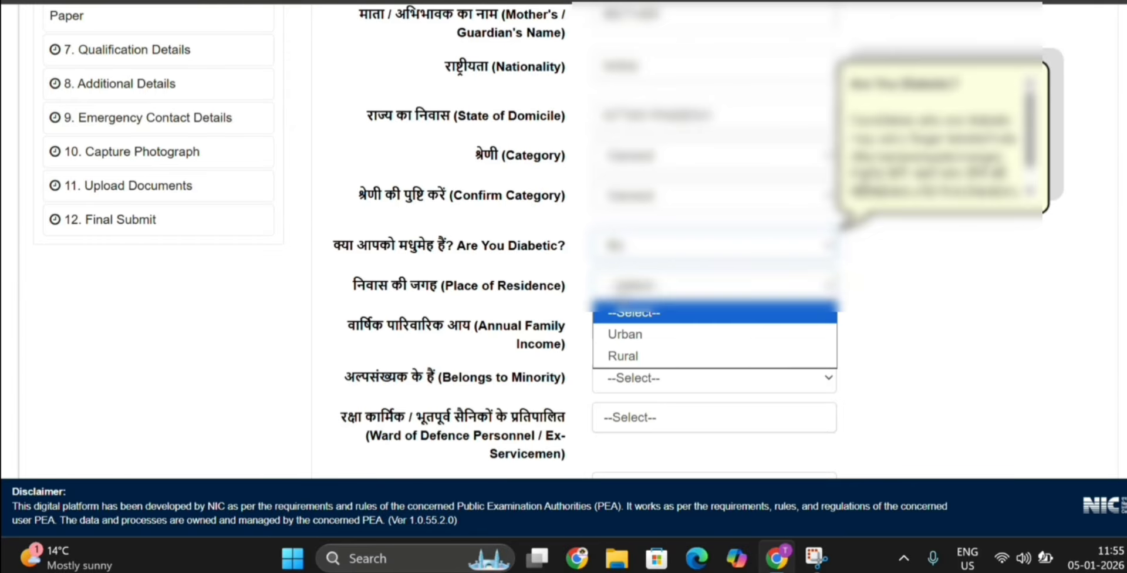
left_click(626, 315)
left_click(636, 294)
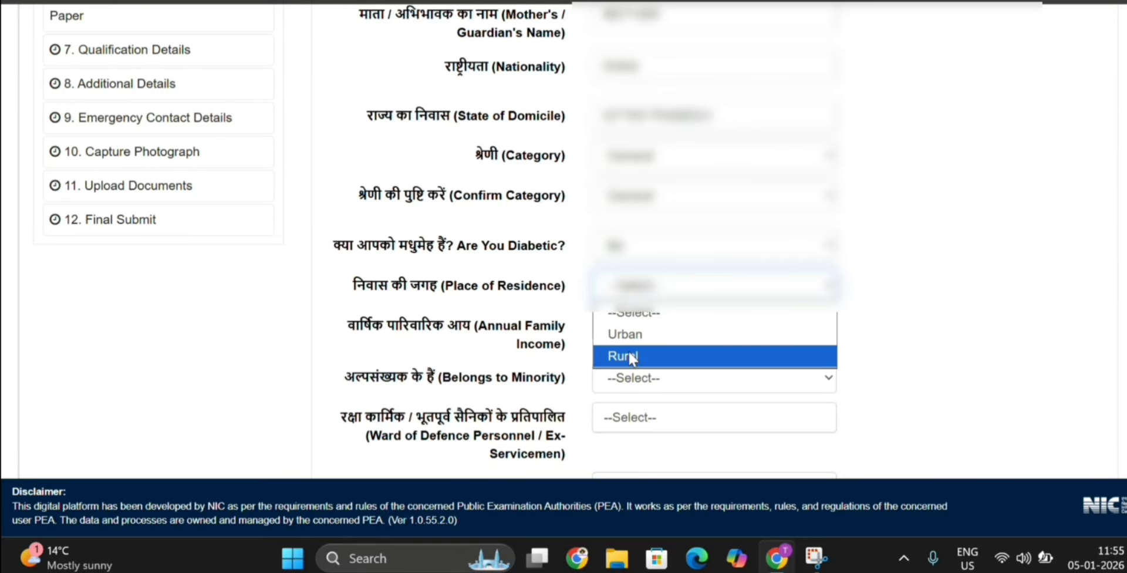
left_click(631, 357)
left_click(619, 326)
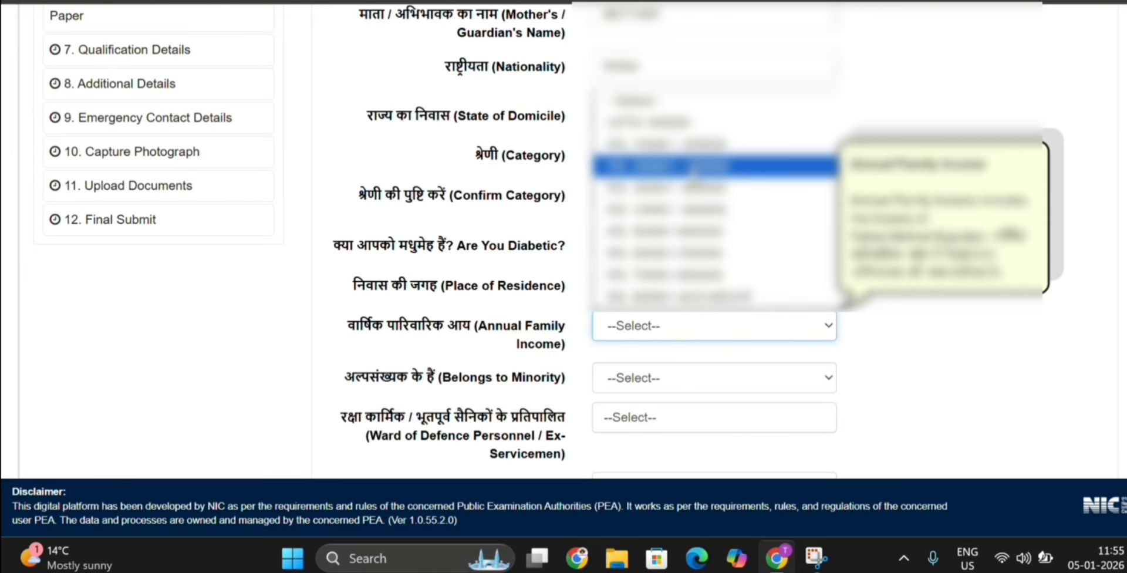
left_click(695, 170)
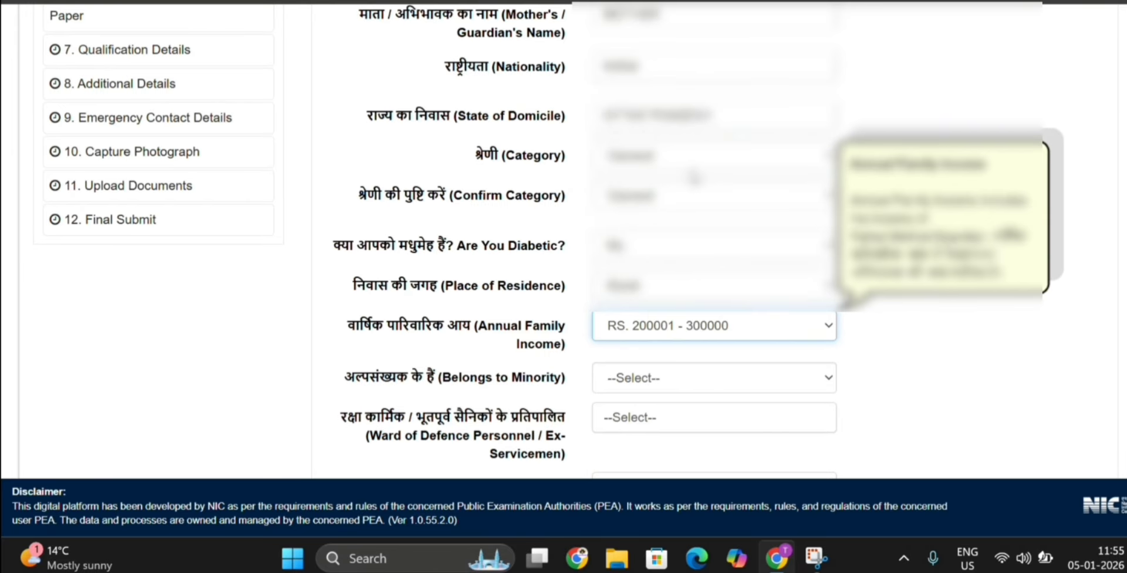
left_click(642, 386)
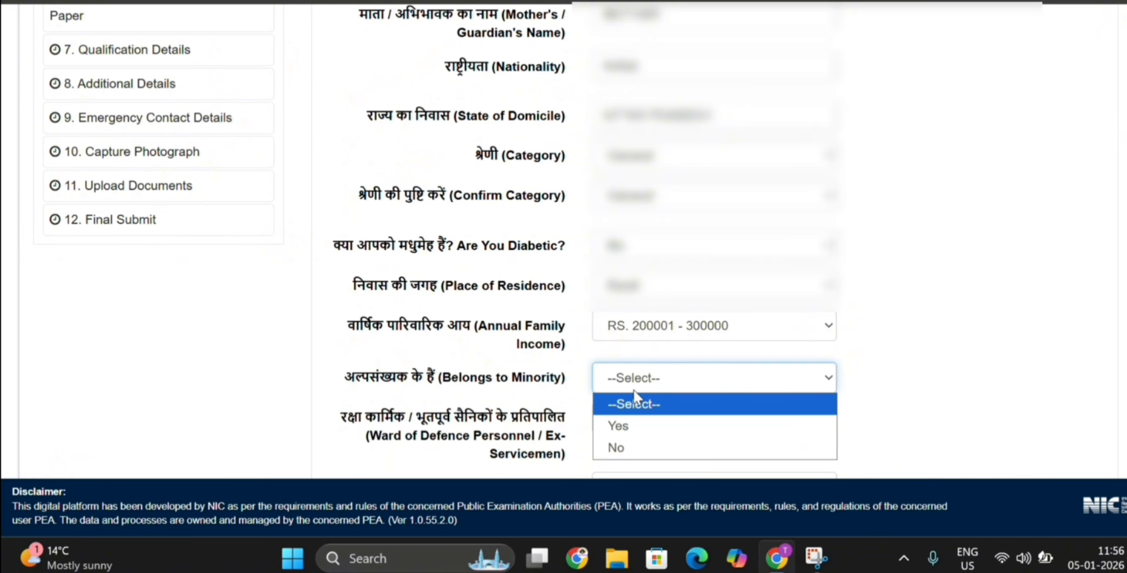
left_click(625, 438)
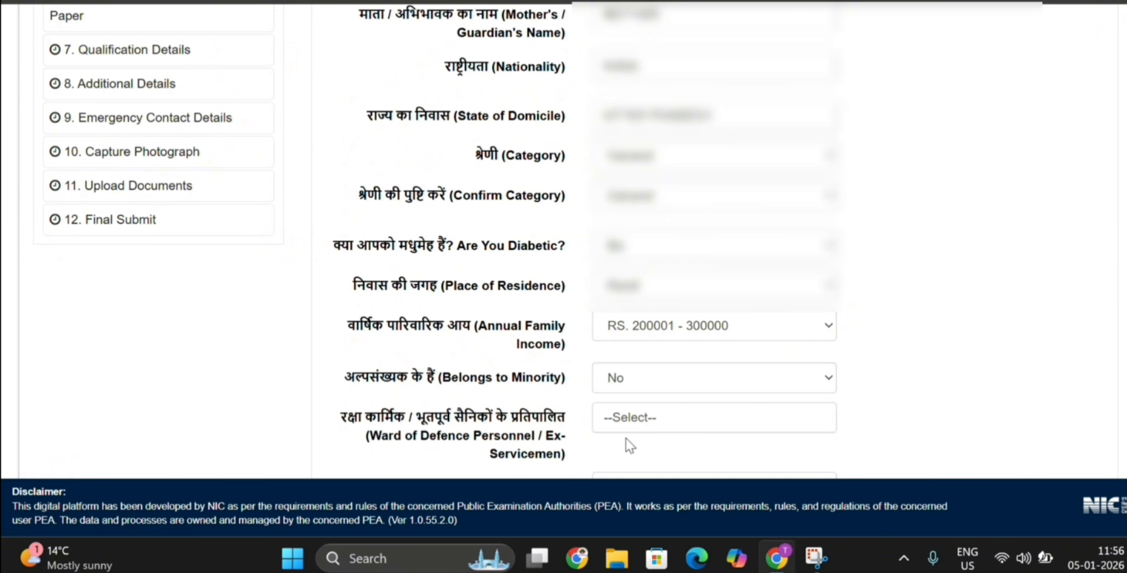
scroll(625, 439, "down", 3)
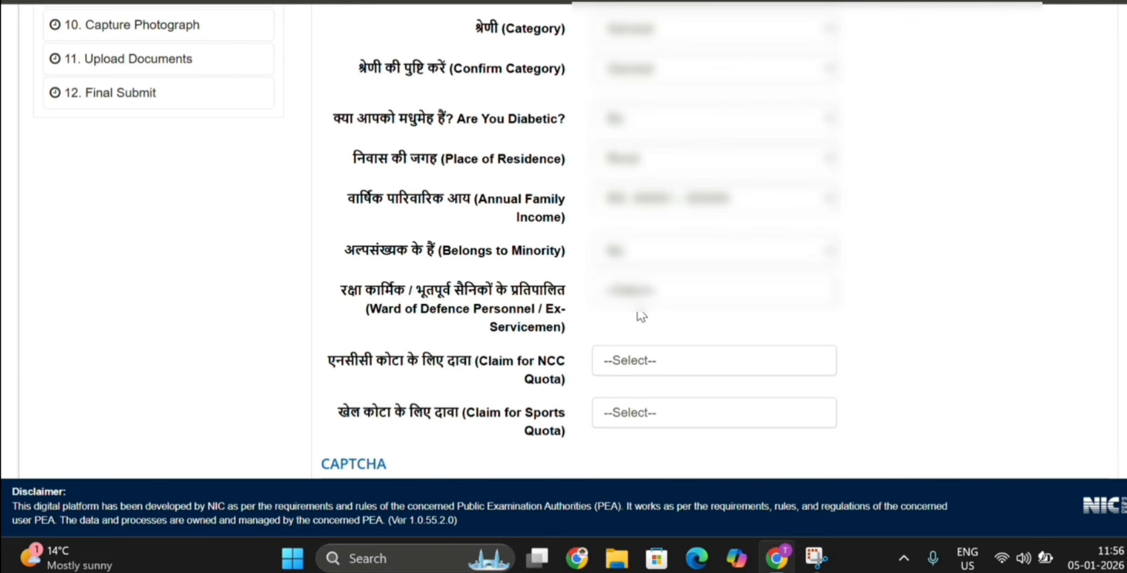
Answer No to the defence personnel ward, NCC quota and sports quota questions.
left_click(618, 288)
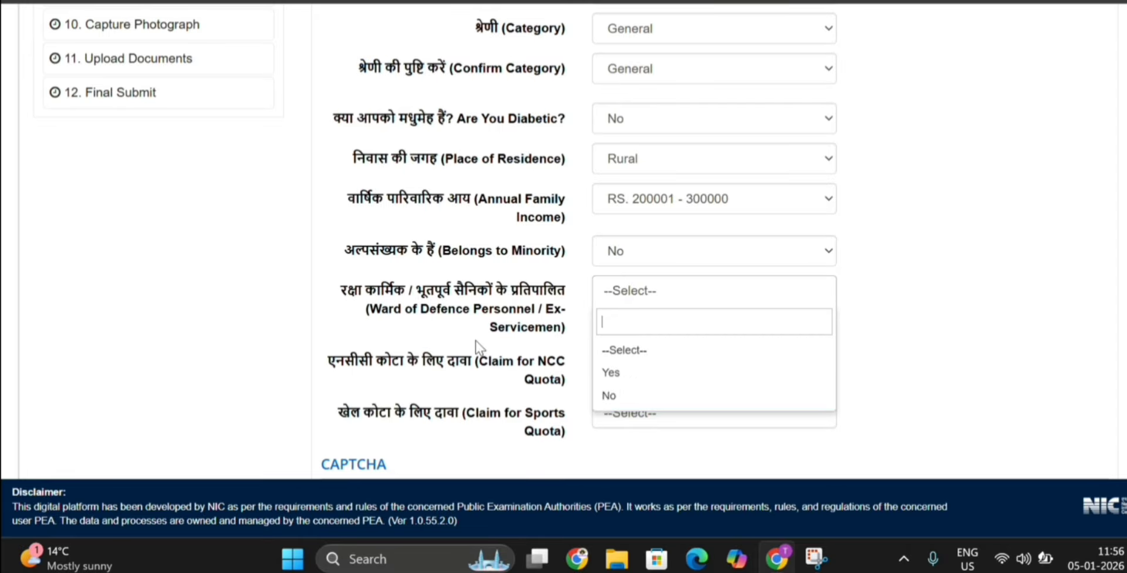
left_click(623, 395)
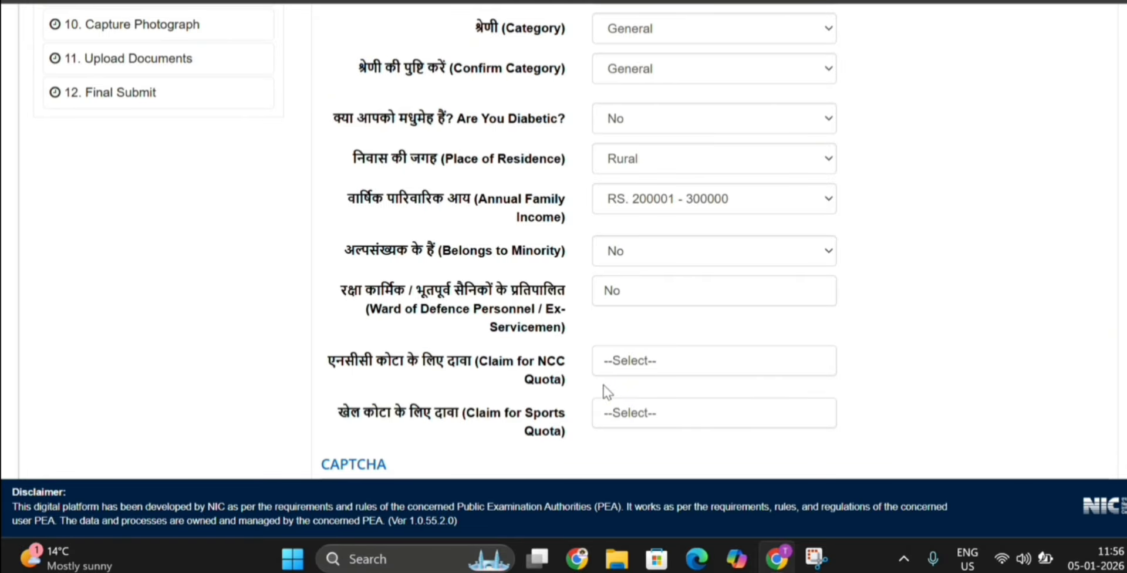
left_click(662, 358)
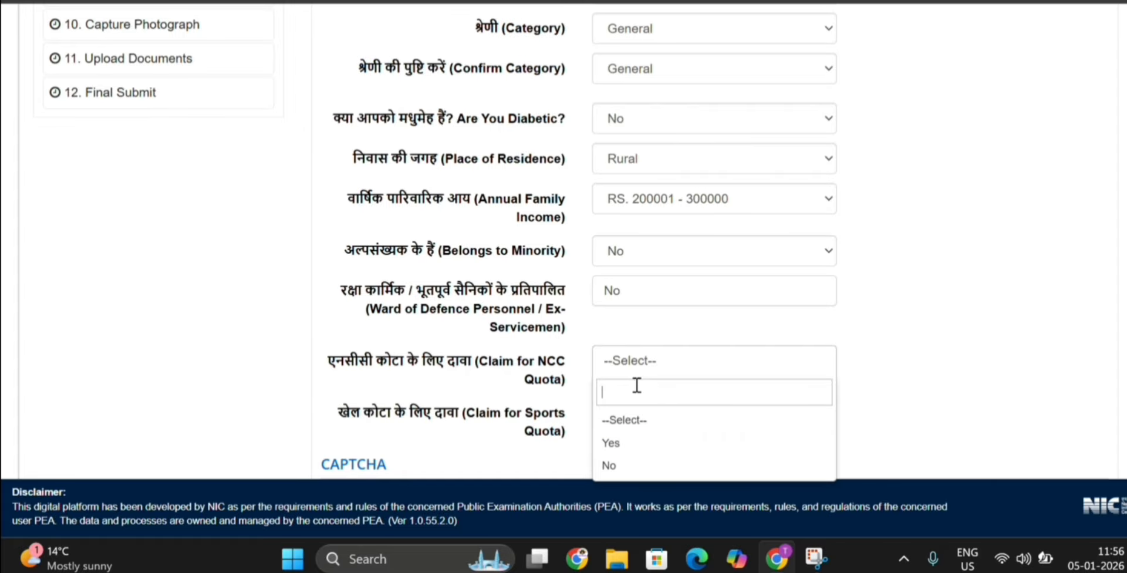
left_click(638, 464)
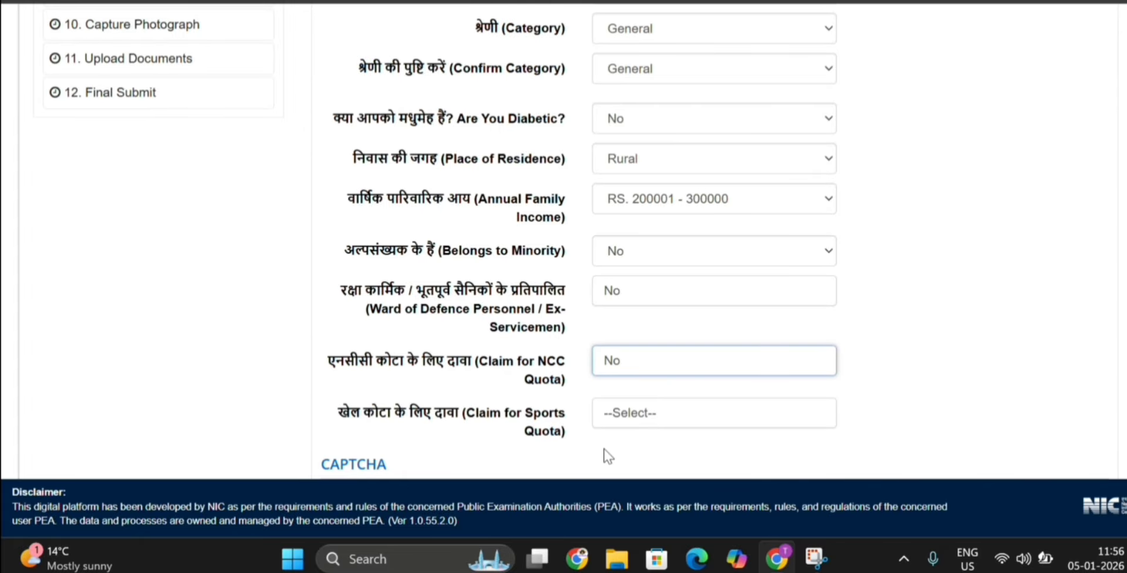
scroll(603, 452, "down", 1)
left_click(655, 351)
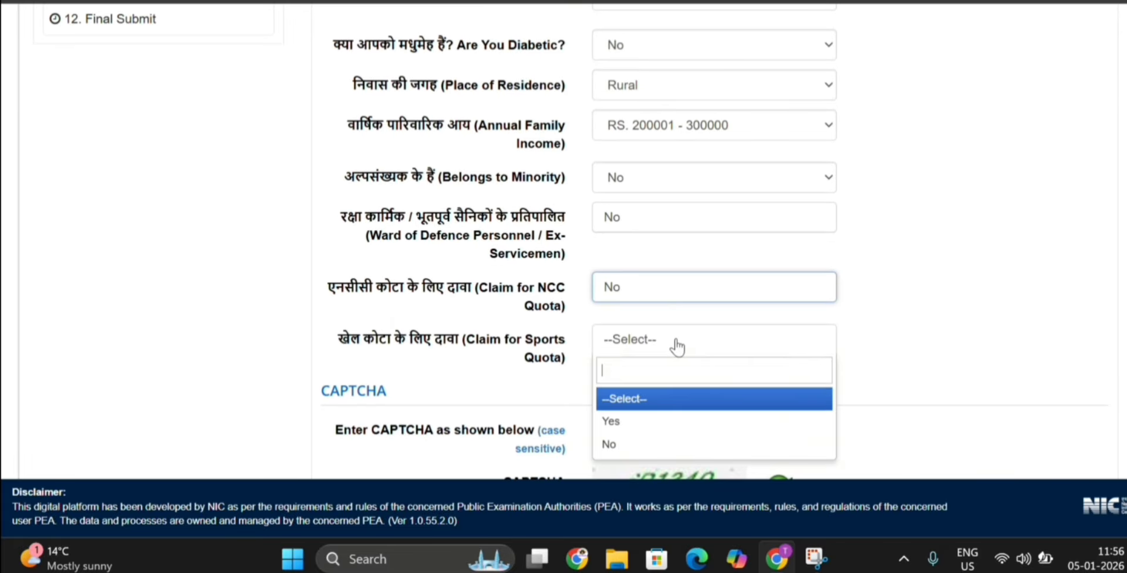
left_click(627, 444)
Enter the CAPTCHA and save the personal details section, confirming with Yes.
scroll(627, 438, "down", 1)
left_click(638, 328)
type("6R1340")
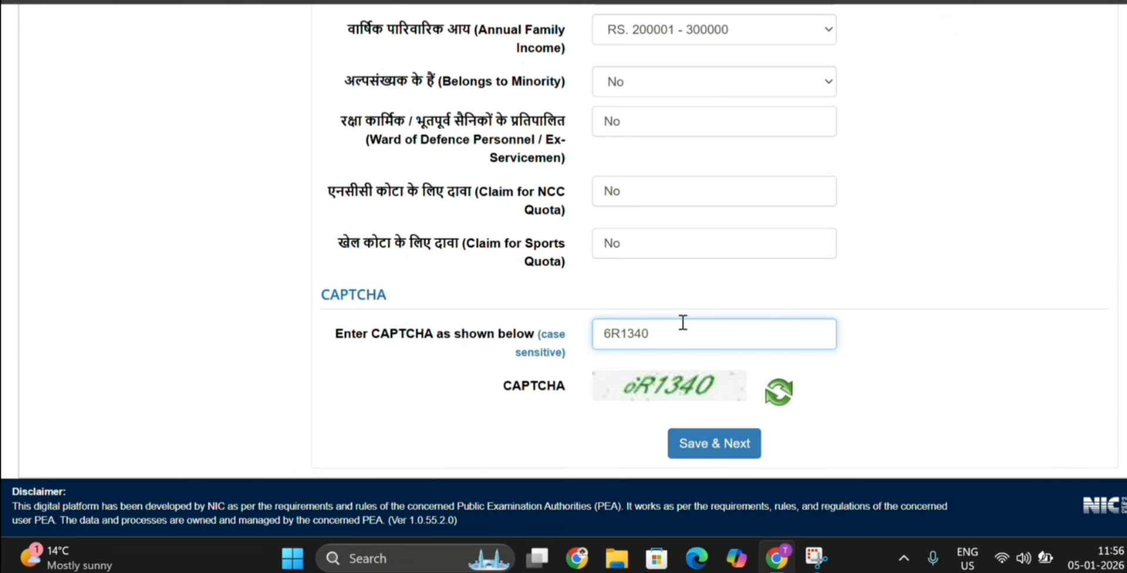
left_click(713, 455)
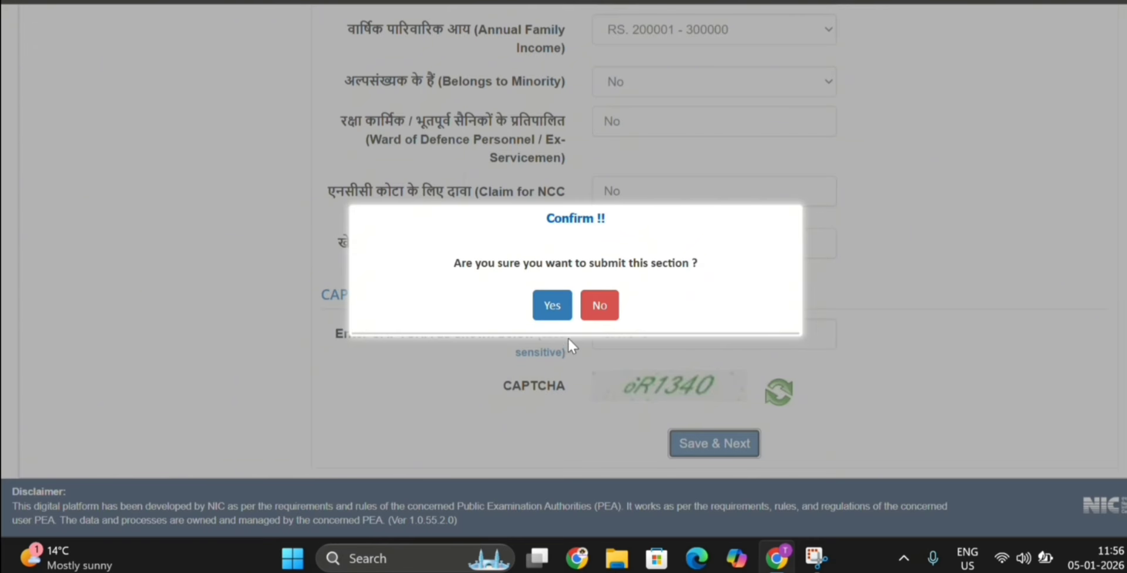
left_click(552, 306)
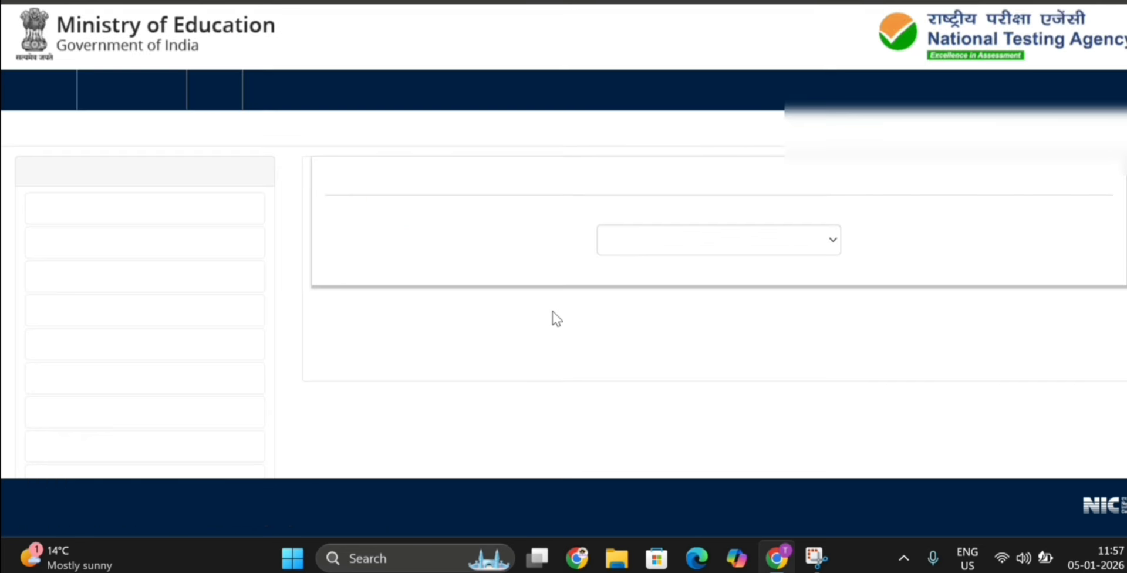
Answer No to being a PwD/PwBD candidate, enter the CAPTCHA and submit the disability details.
left_click(657, 248)
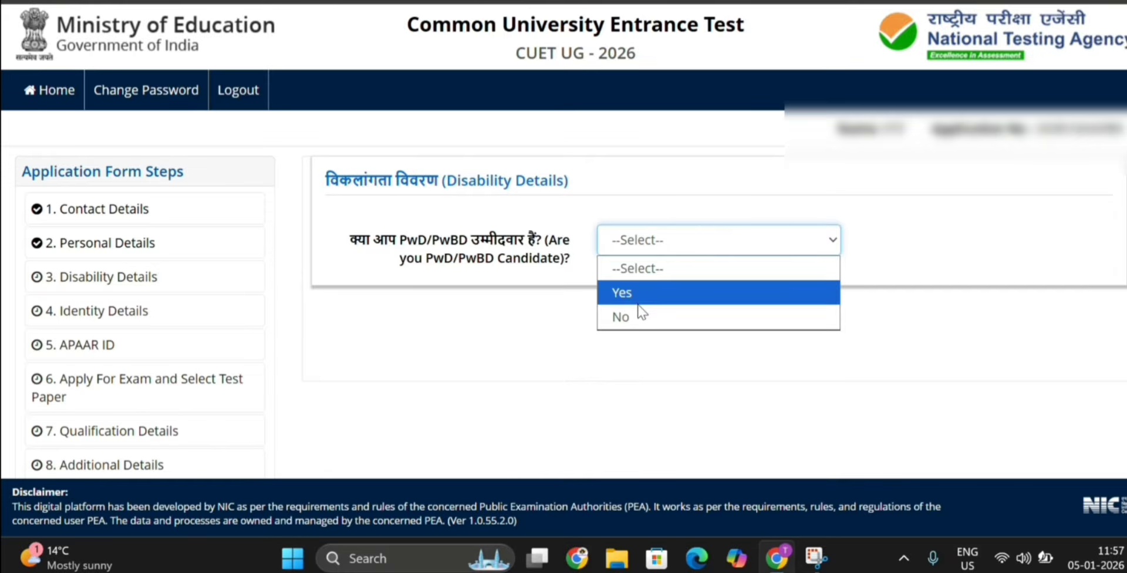
left_click(630, 312)
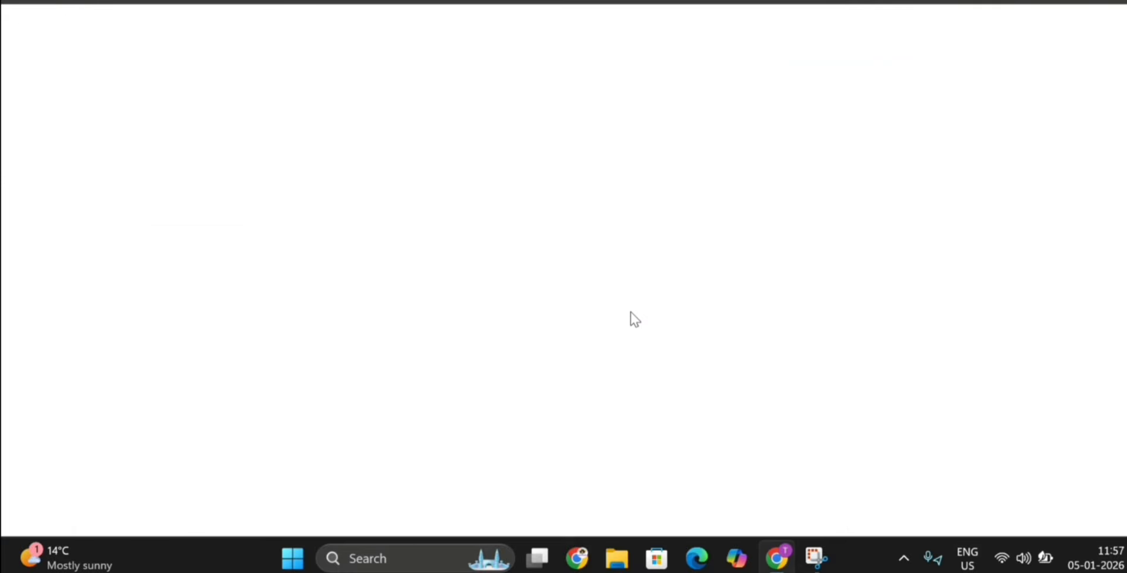
left_click(647, 330)
type("CK1142")
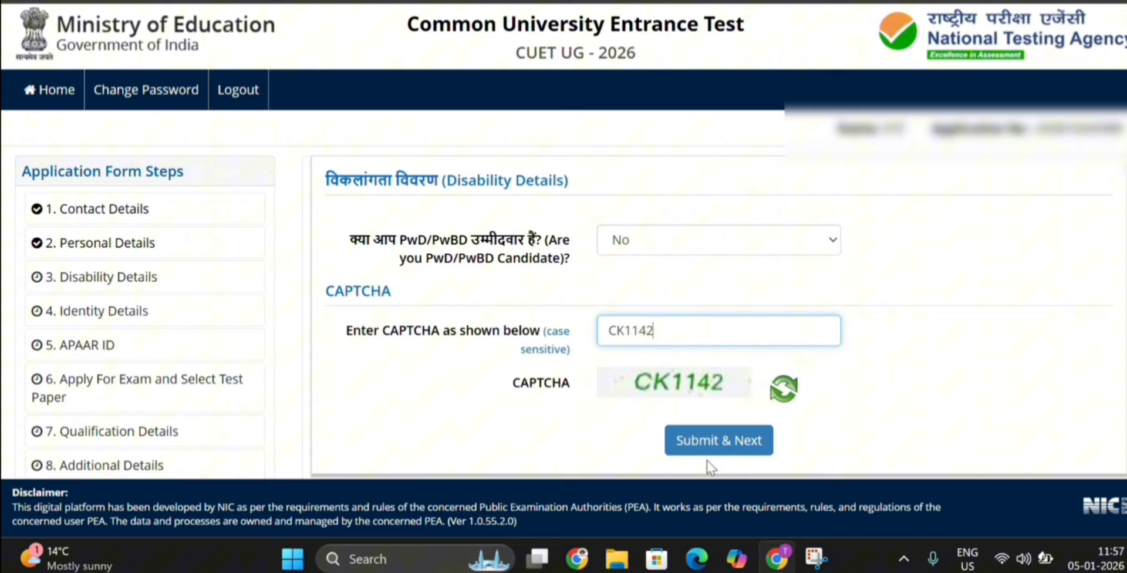
left_click(699, 436)
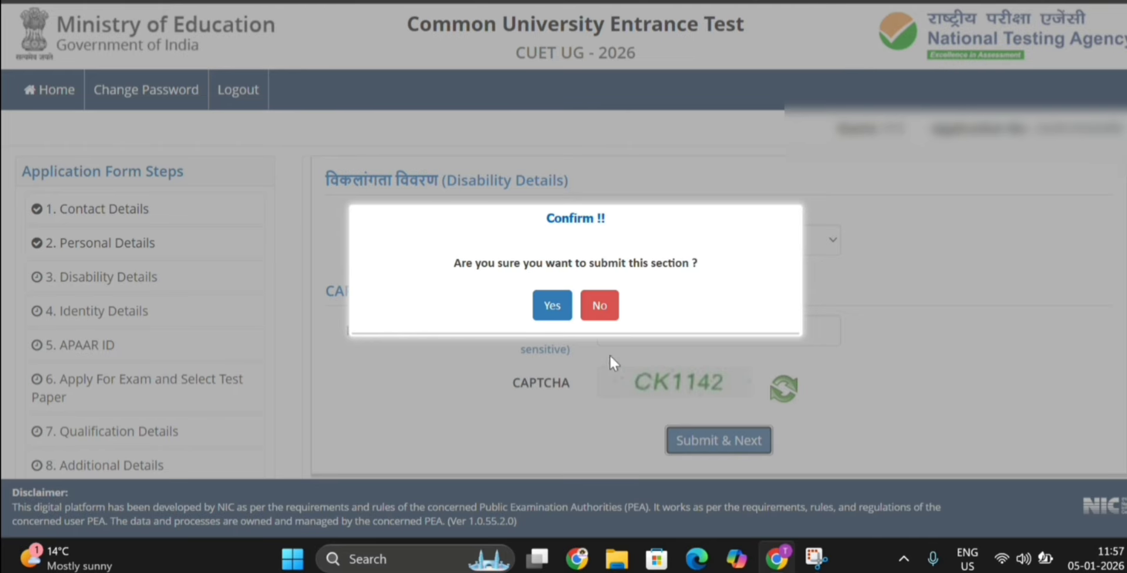
left_click(550, 307)
left_click(652, 222)
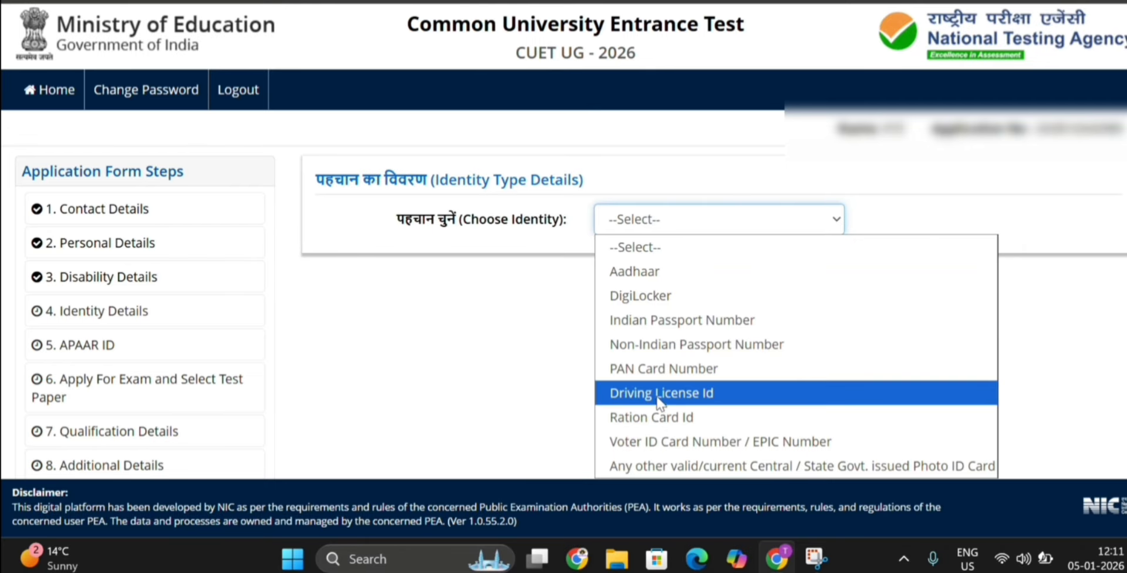
Choose PAN Card Number as identity, enter the PAN number, and submit the identity details.
left_click(630, 370)
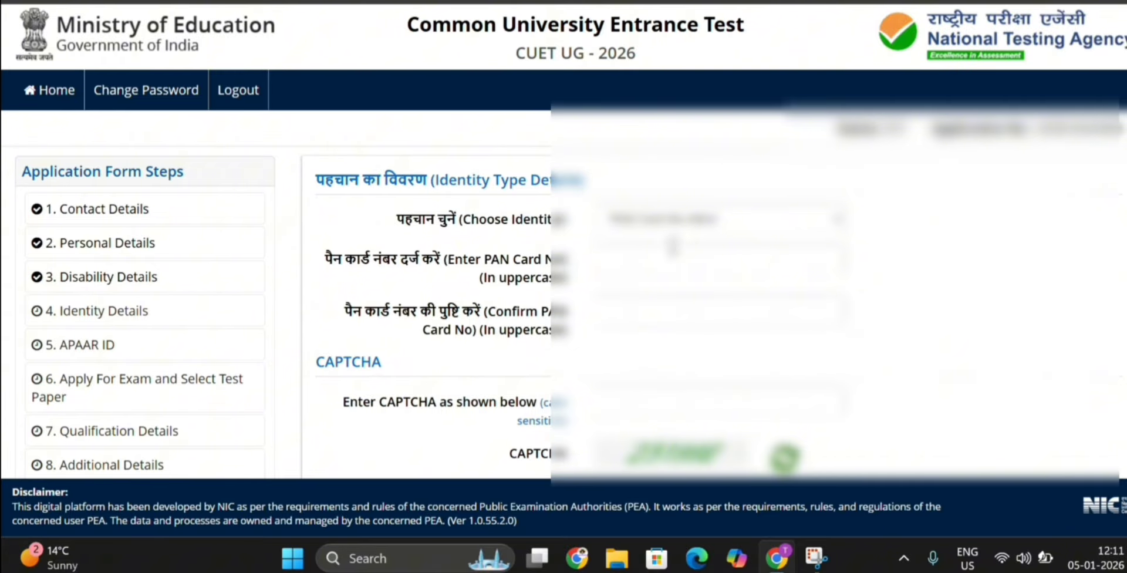
left_click(692, 255)
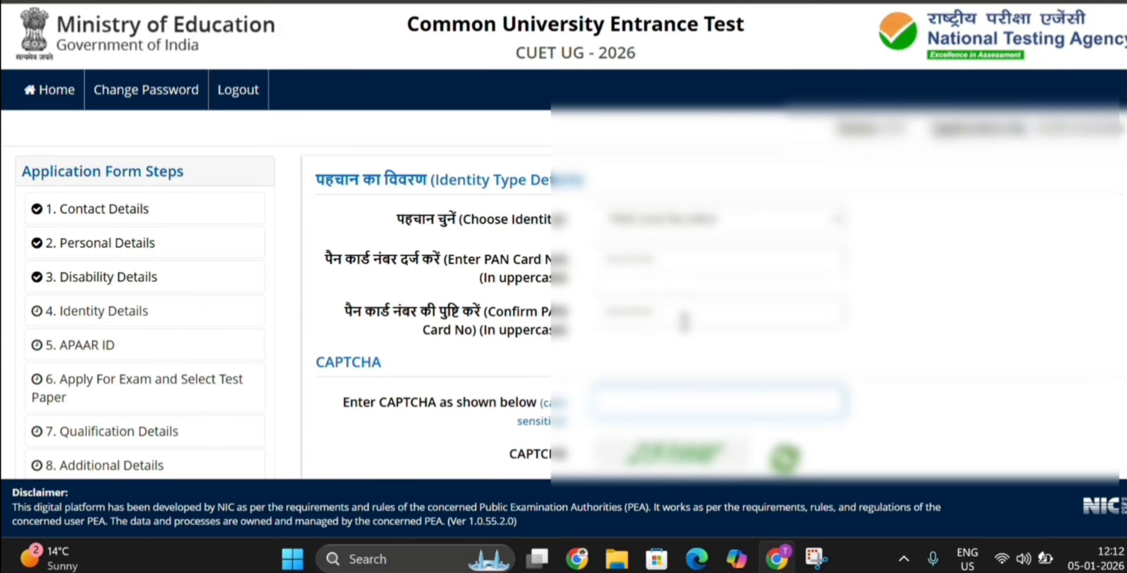
type("TX")
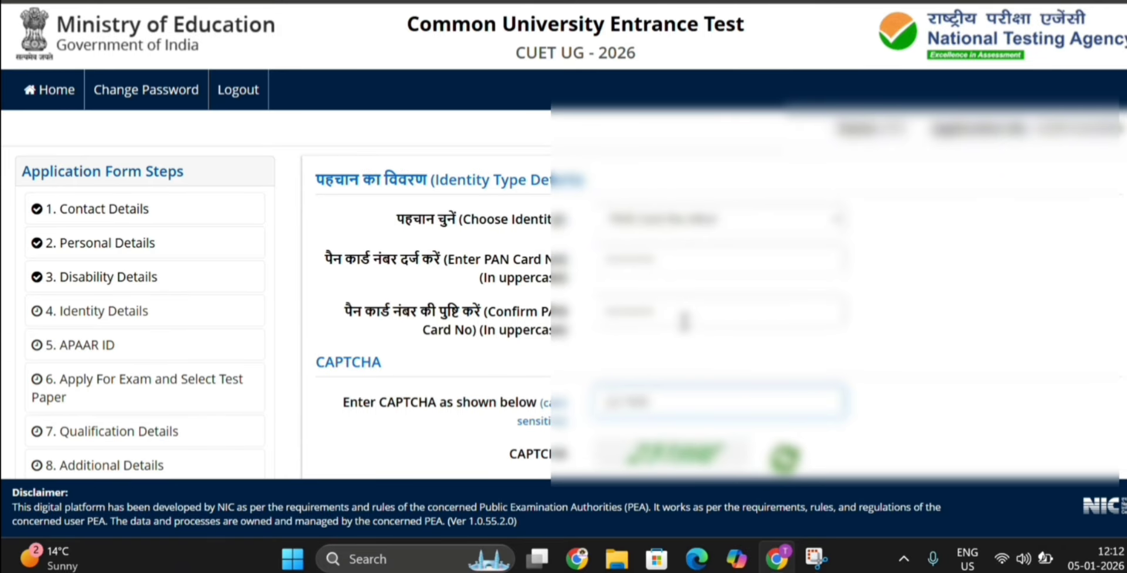
scroll(658, 358, "down", 3)
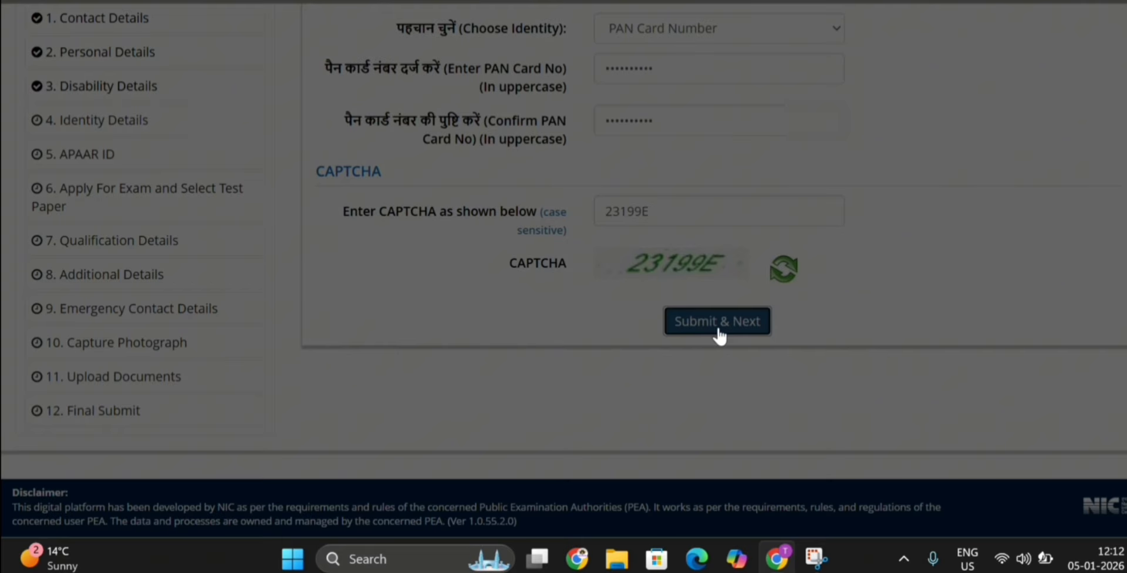
left_click(718, 329)
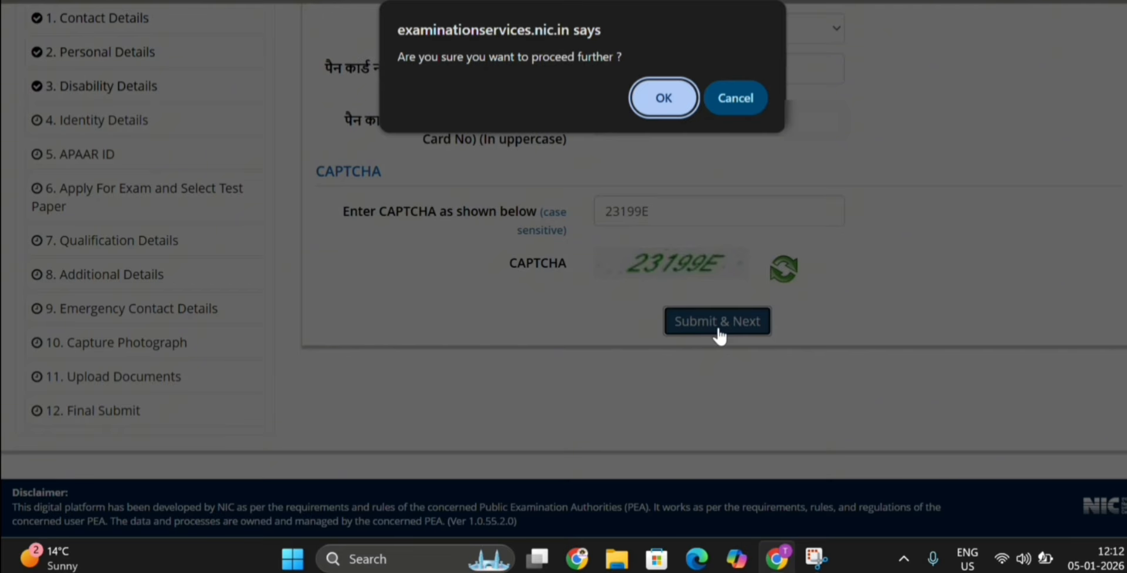
left_click(664, 98)
left_click(1020, 267)
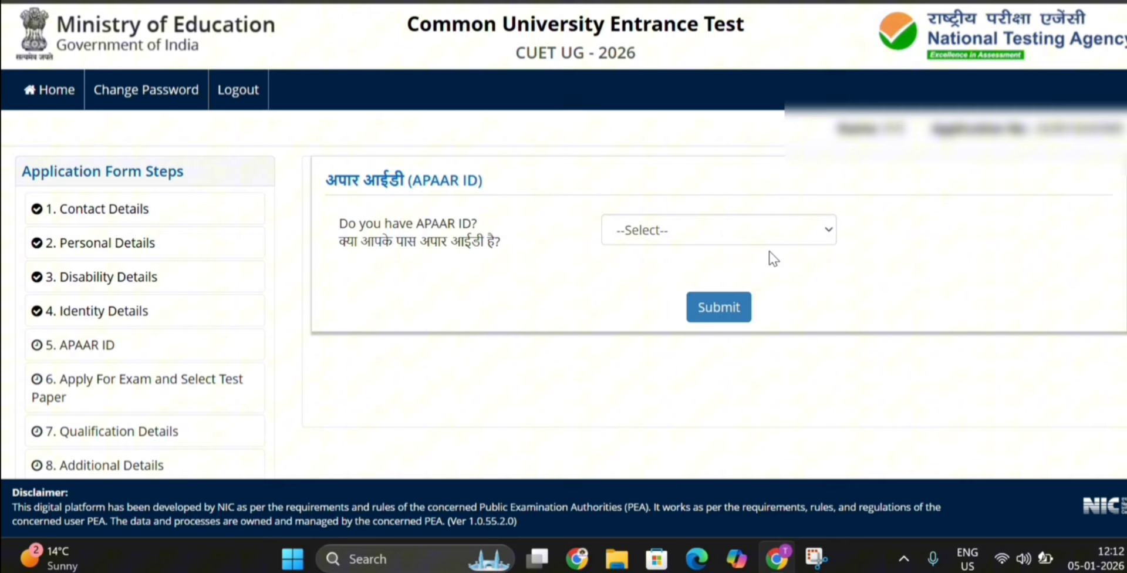
Answer No to having an APAAR ID and submit, confirming the browser dialog.
left_click(717, 231)
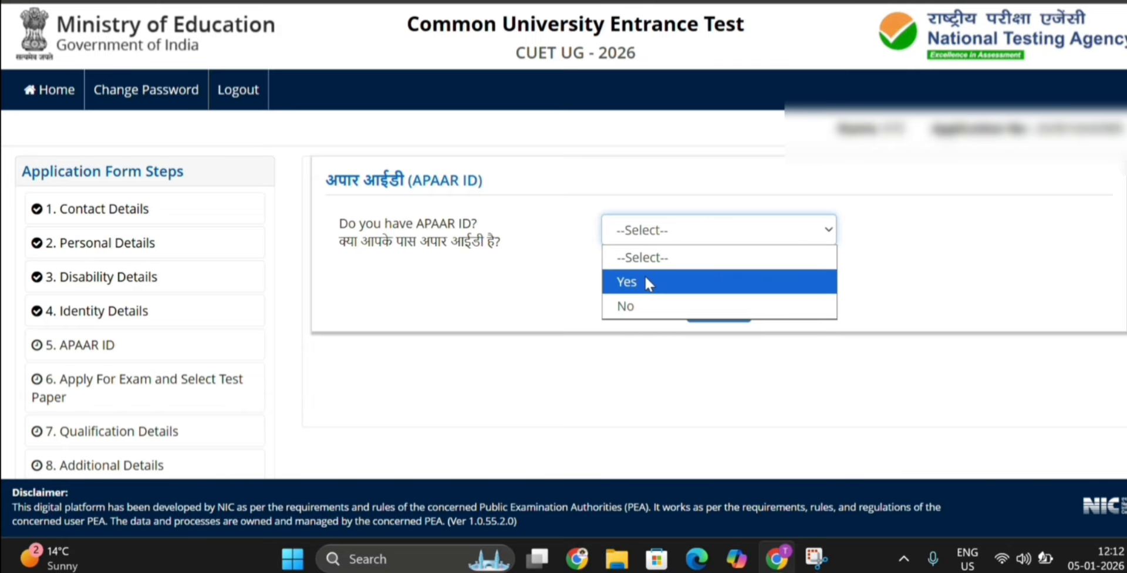
left_click(640, 311)
left_click(712, 307)
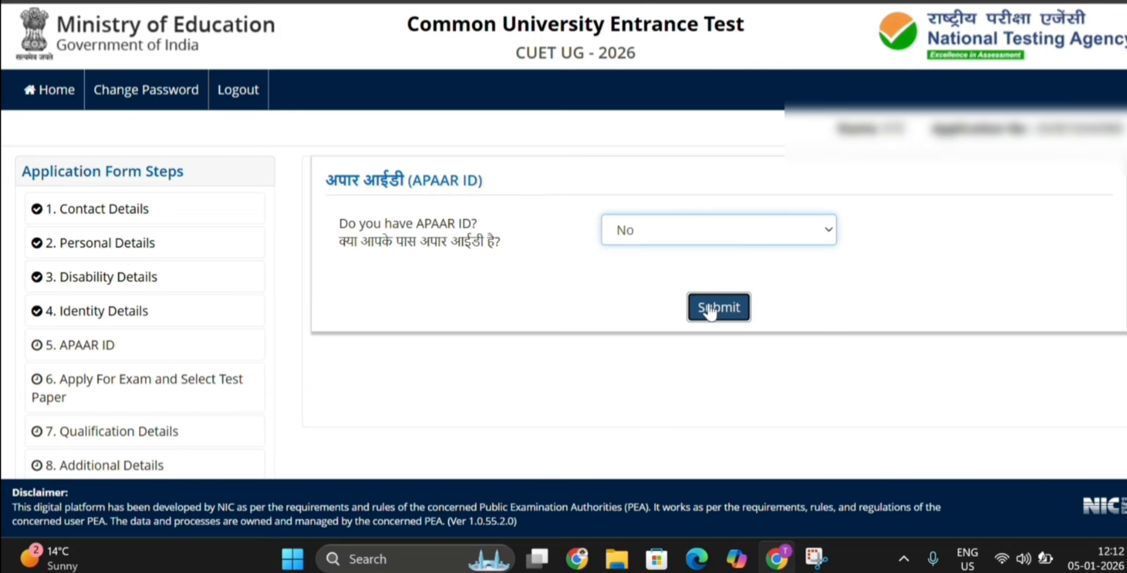
left_click(664, 98)
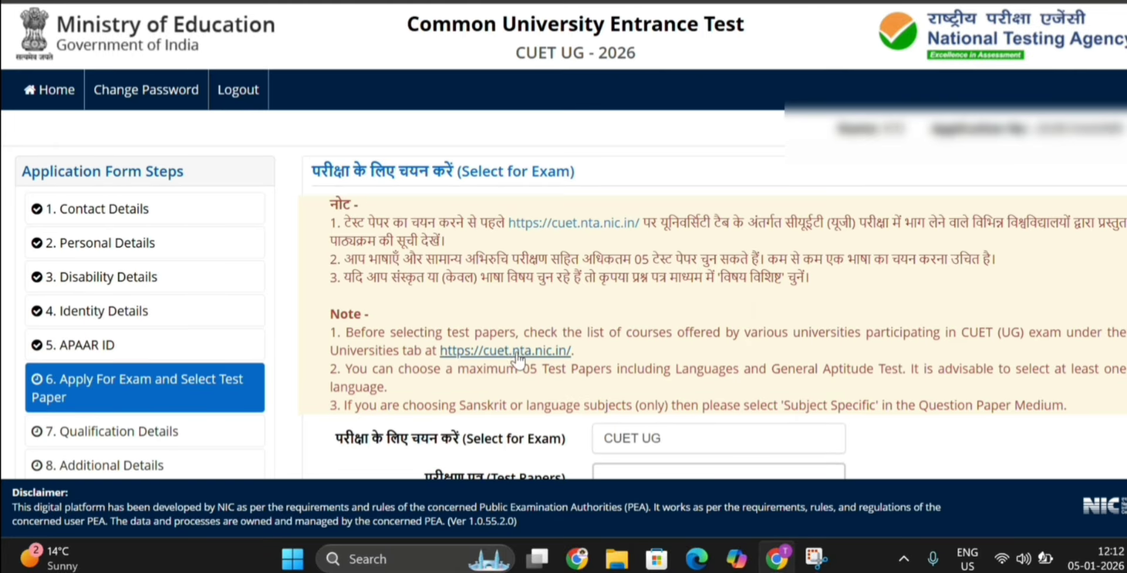
Add paper 501 General Aptitude Test with English medium and UTTAR PRADESH as first-choice exam state.
scroll(423, 320, "down", 3)
scroll(477, 324, "down", 1)
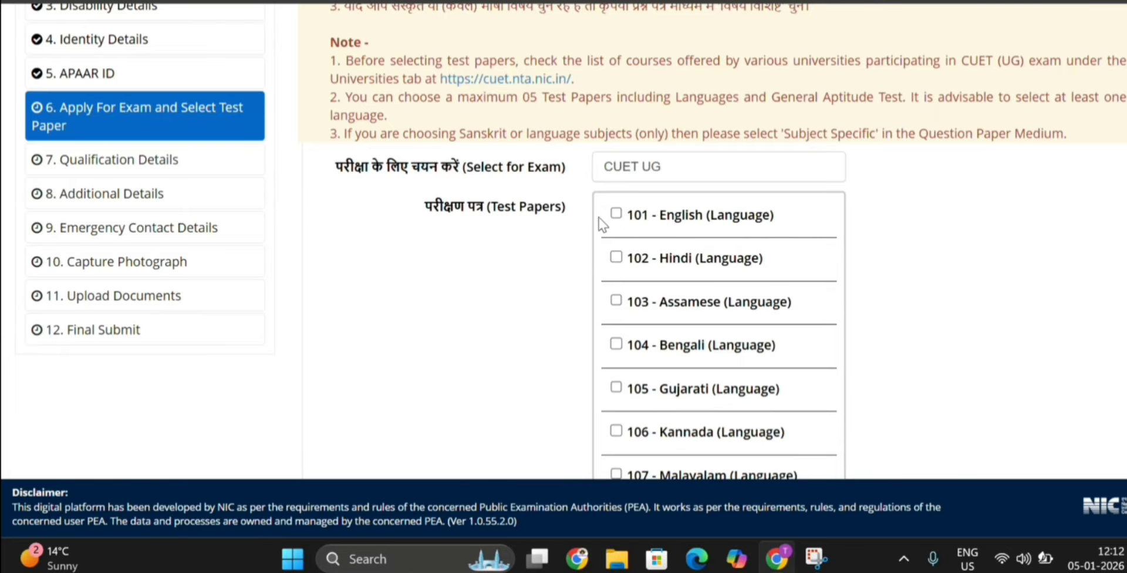
scroll(516, 243, "down", 1)
scroll(334, 244, "up", 1)
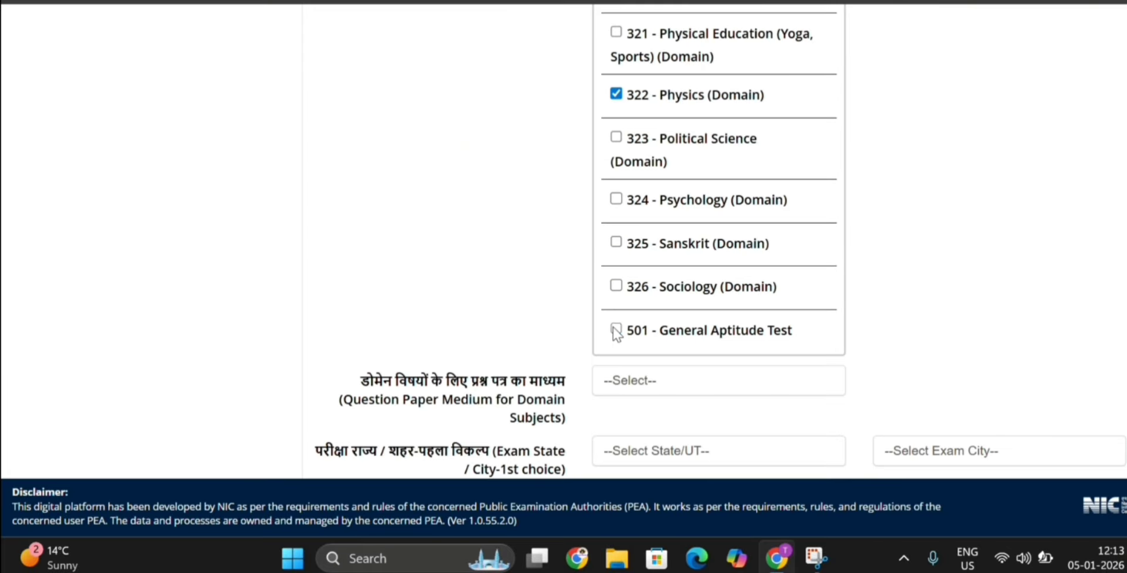
left_click(616, 330)
left_click(621, 390)
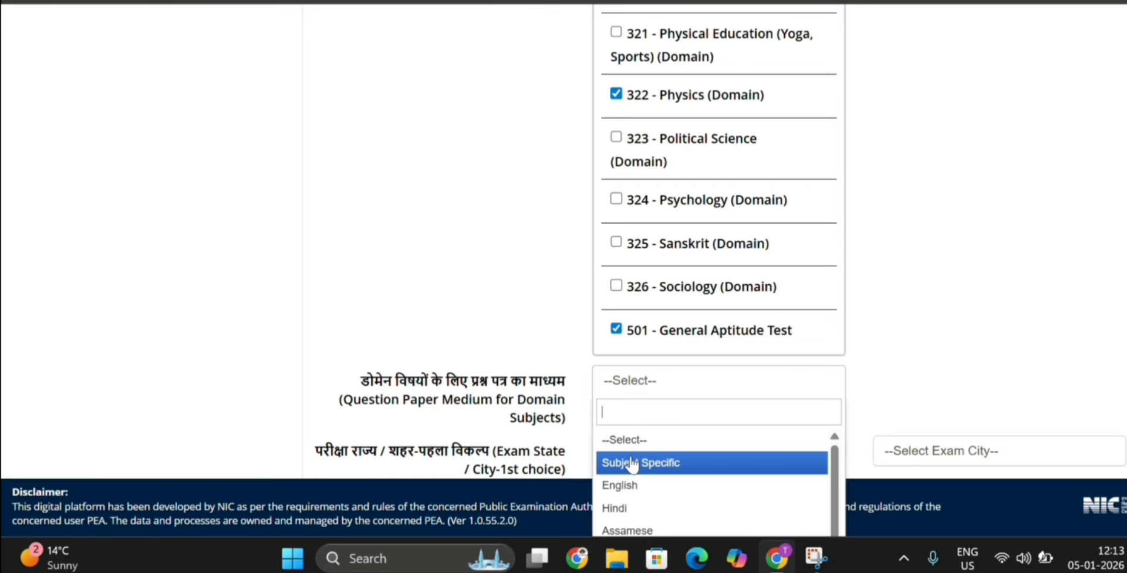
scroll(581, 402, "down", 1)
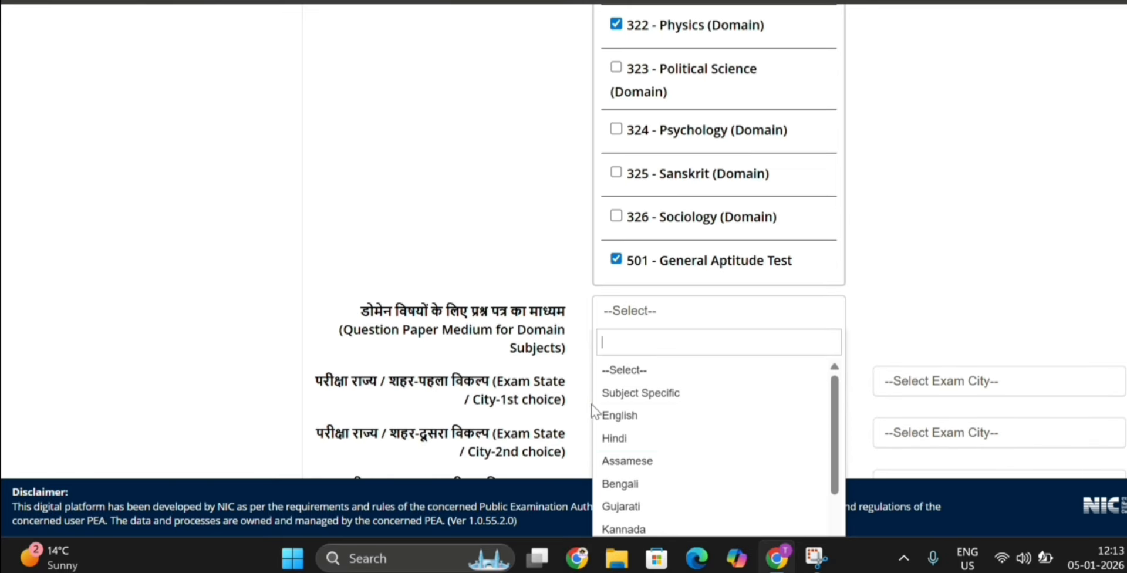
left_click(622, 415)
left_click(662, 385)
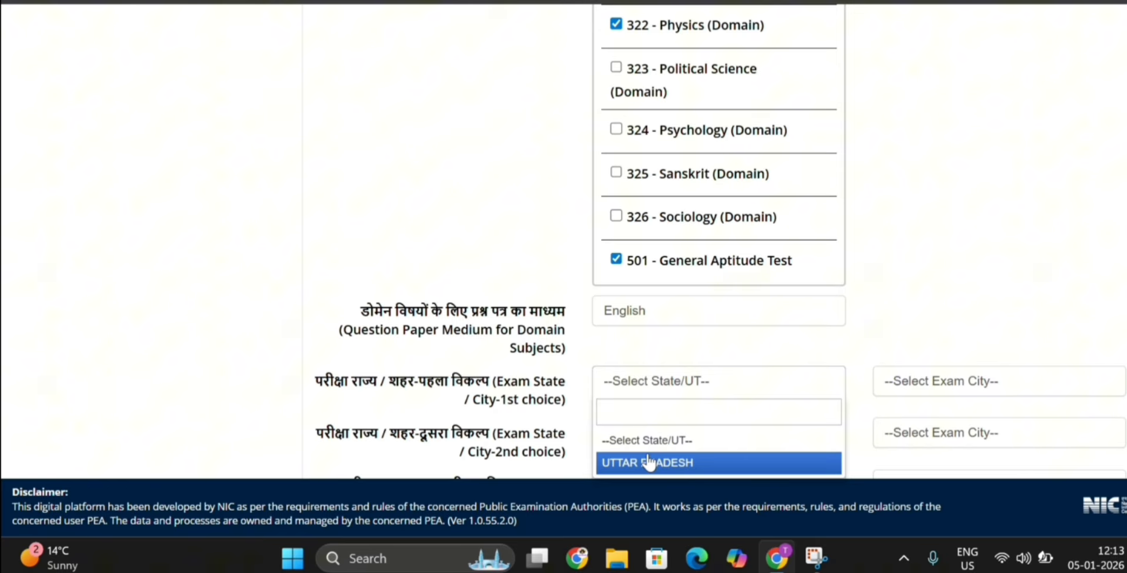
left_click(705, 467)
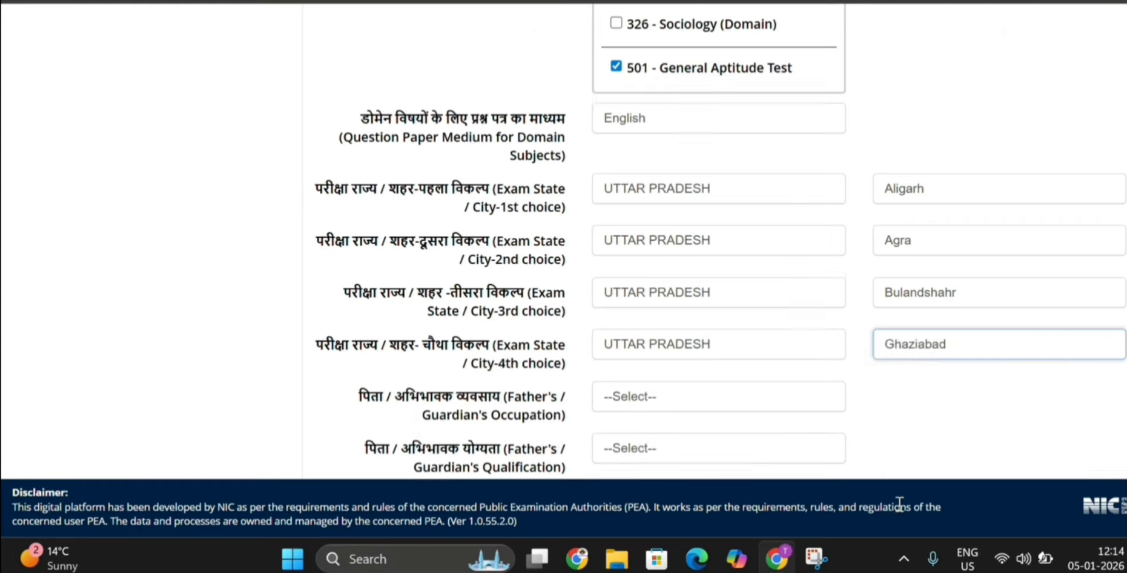
Set father's occupation to AGRICULTURE and father's qualification to OTHERS.
left_click(731, 398)
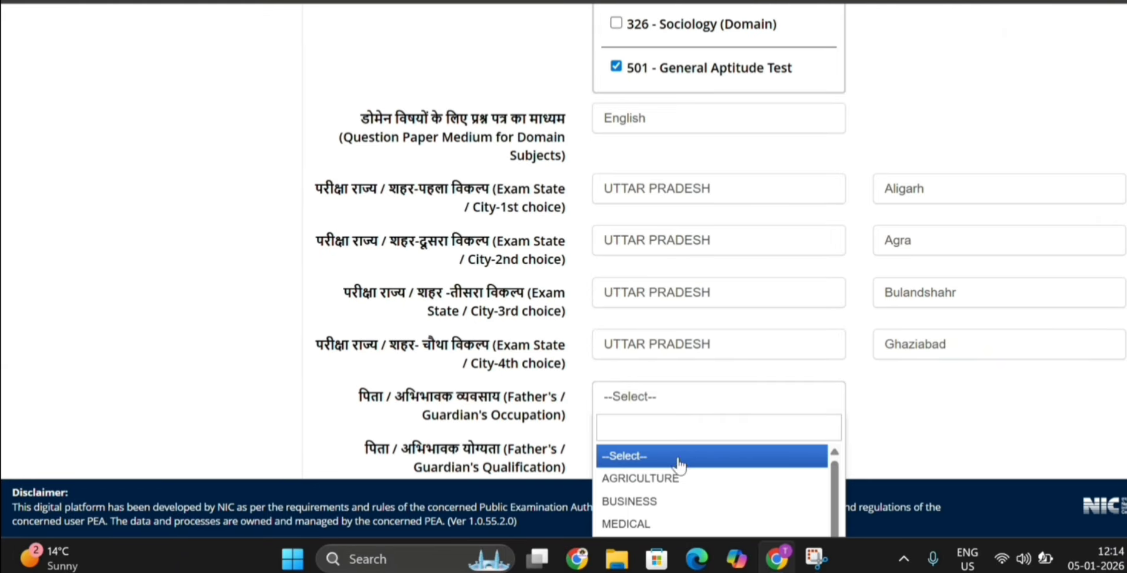
scroll(672, 464, "down", 2)
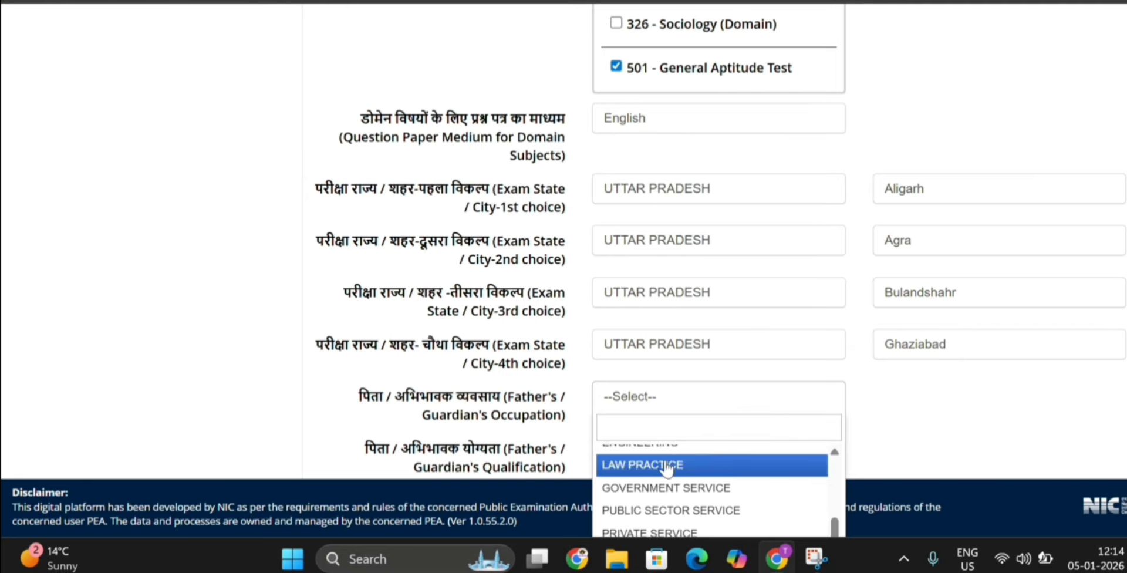
scroll(669, 467, "down", 2)
scroll(680, 422, "up", 3)
scroll(679, 425, "down", 2)
scroll(675, 424, "up", 3)
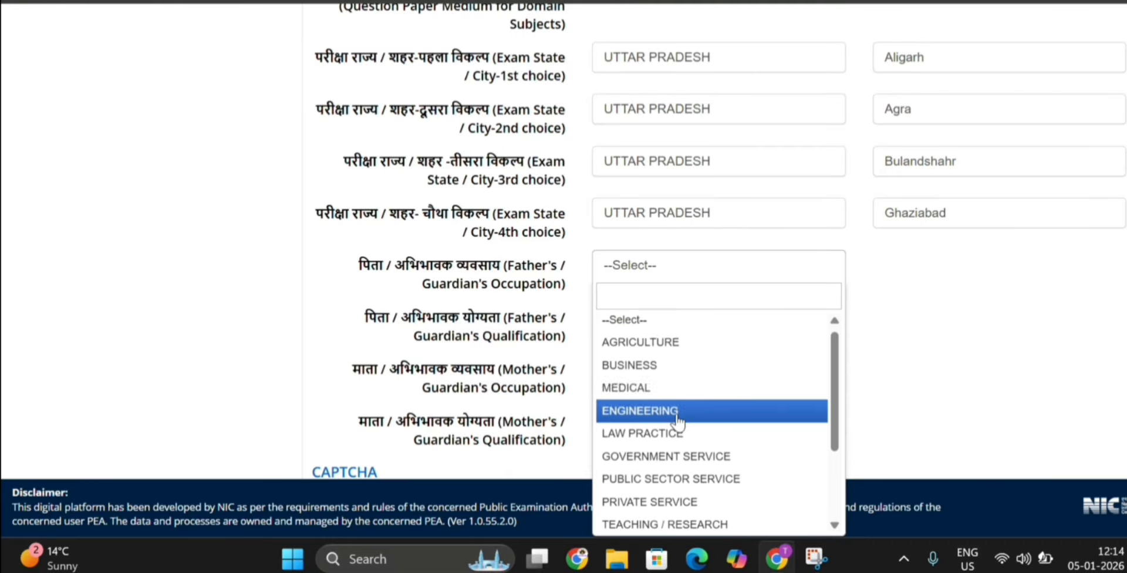
left_click(650, 352)
left_click(639, 317)
left_click(650, 452)
Set mother's occupation to OTHERS (INCLUDING HOUSE WIFE) and mother's qualification to OTHERS.
left_click(646, 376)
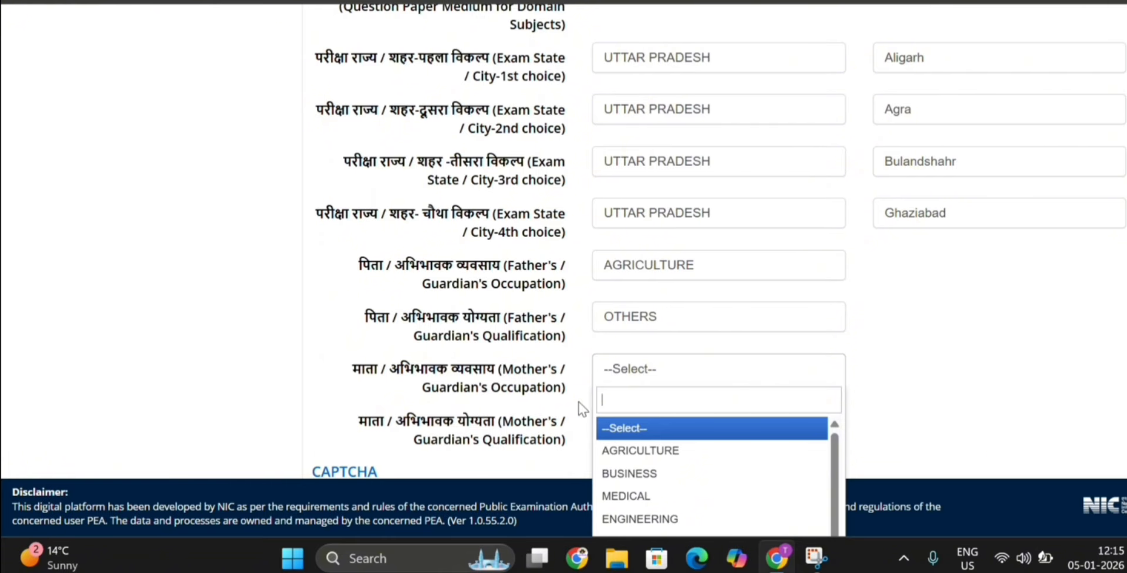
scroll(642, 479, "down", 5)
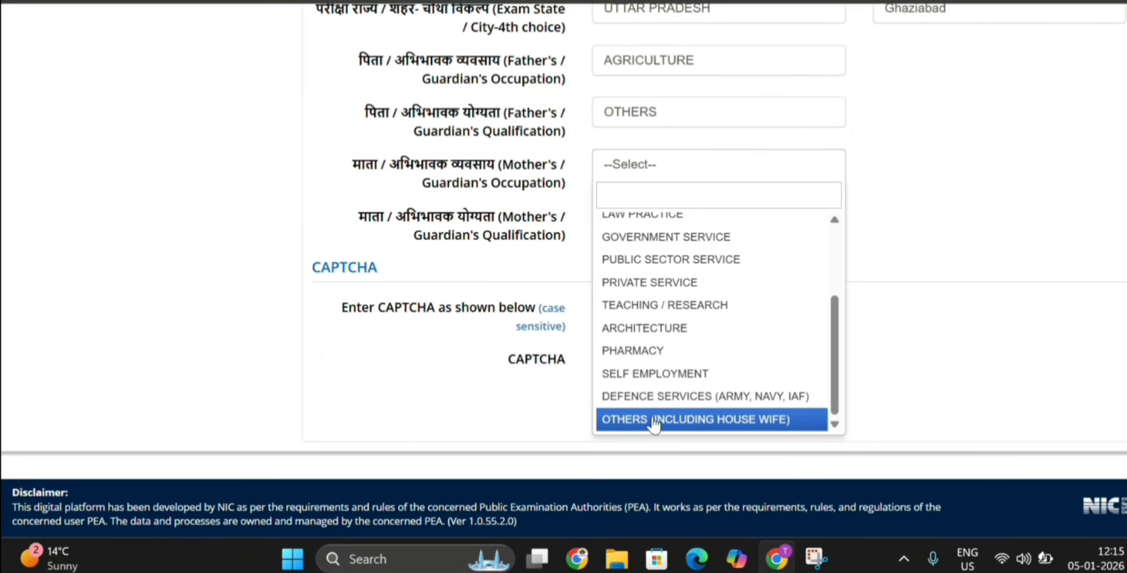
left_click(654, 419)
left_click(654, 228)
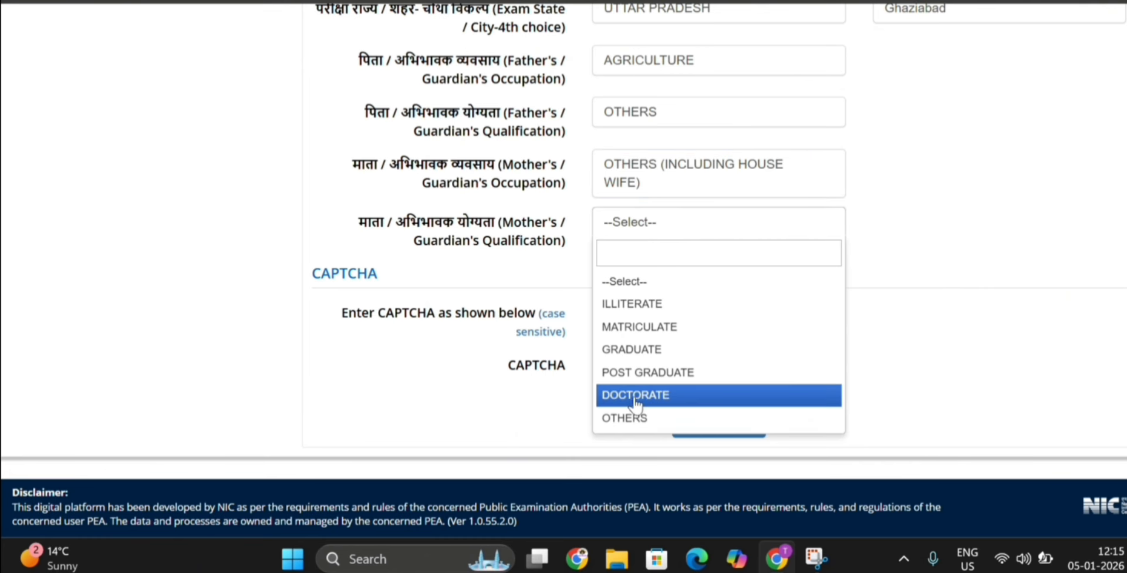
left_click(629, 417)
Enter CAPTCHA 91T and save the section, confirming with Yes.
left_click(615, 320)
type("91T2P7")
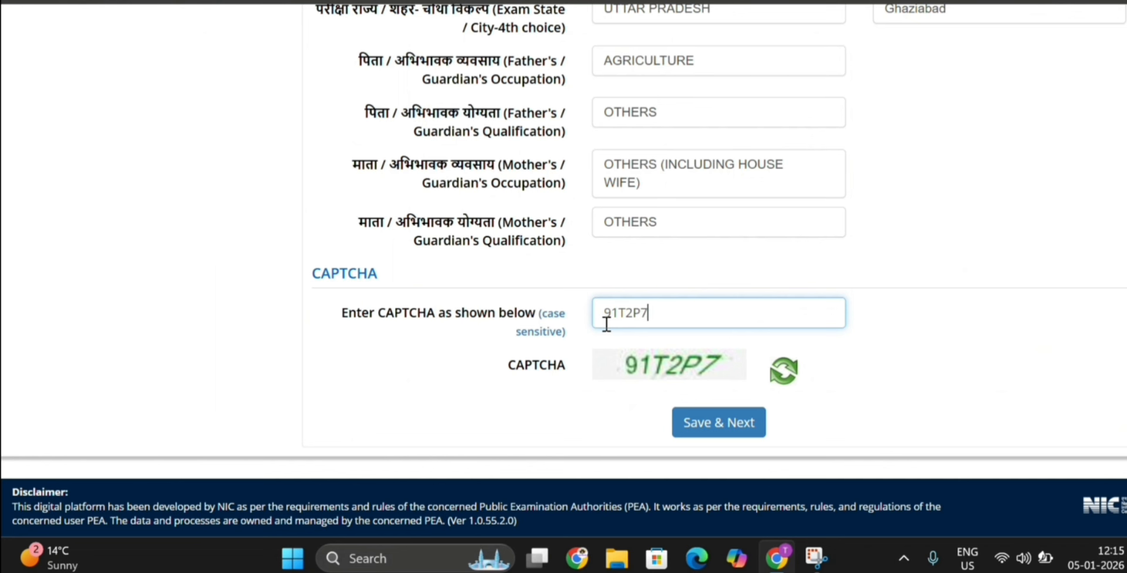
left_click(693, 429)
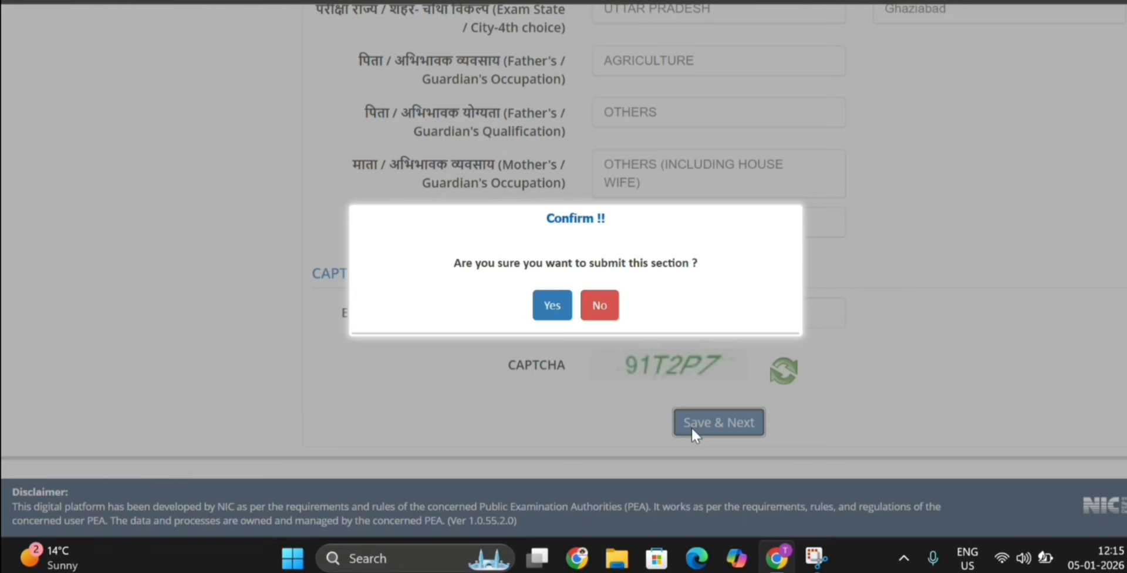
left_click(549, 304)
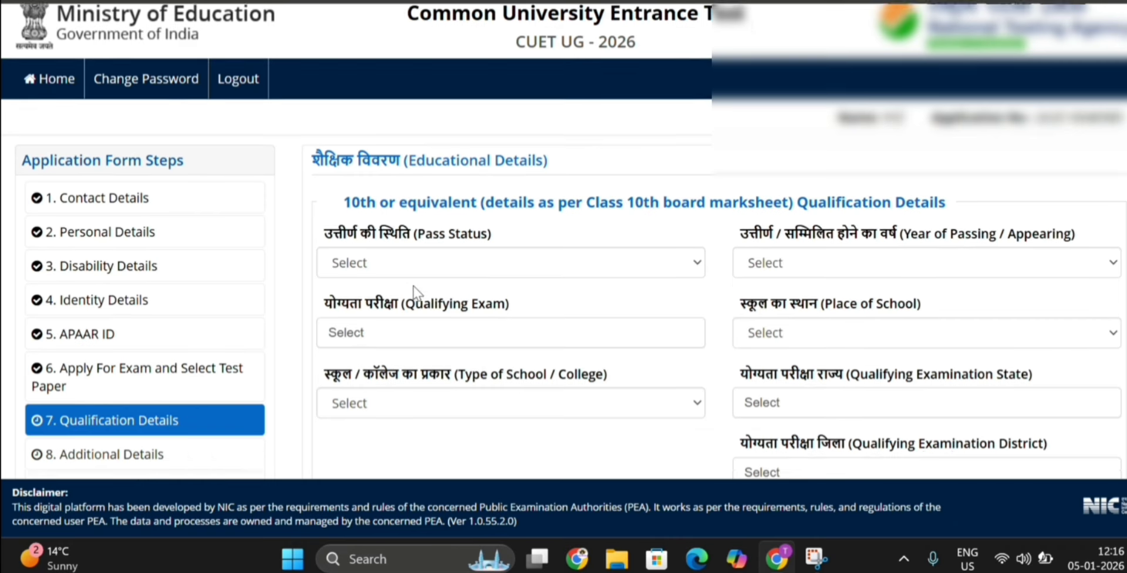
Set the Class 10 pass status to Passed and the year of passing to 2022.
scroll(414, 286, "down", 2)
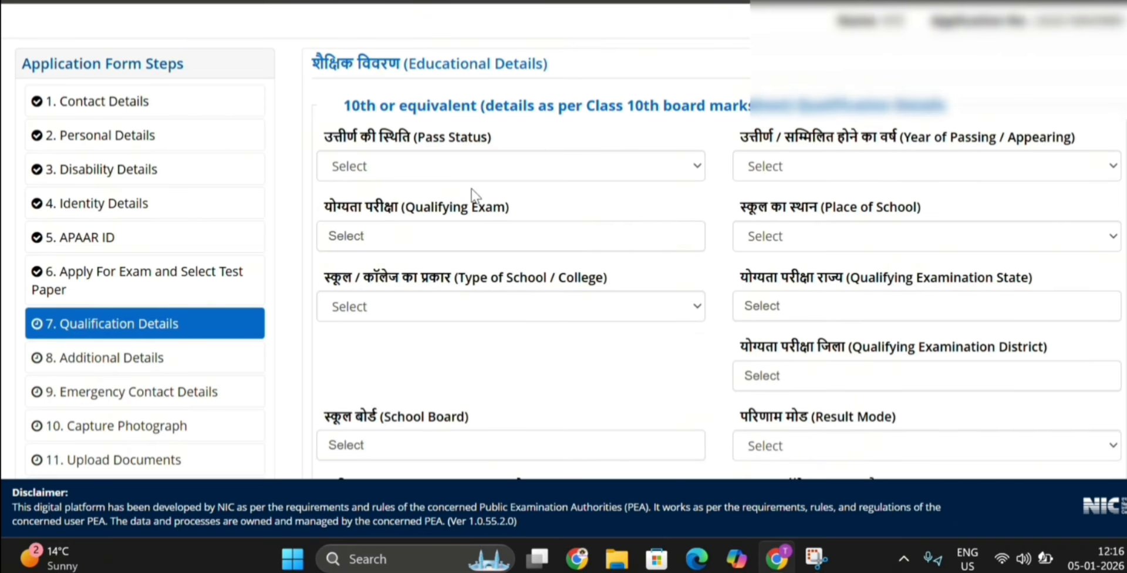
scroll(472, 189, "down", 1)
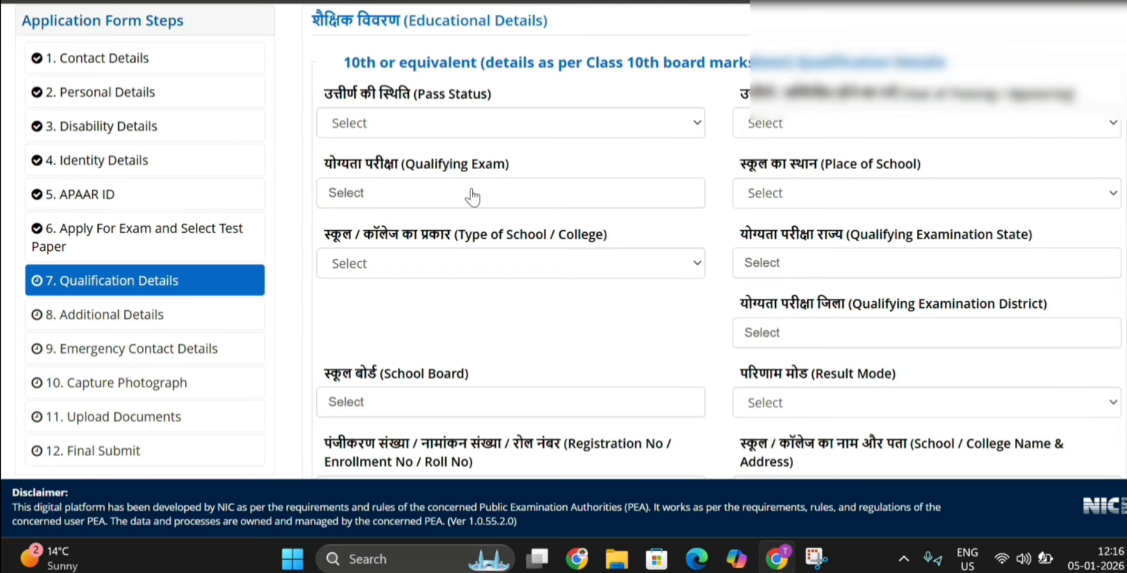
scroll(531, 234, "up", 2)
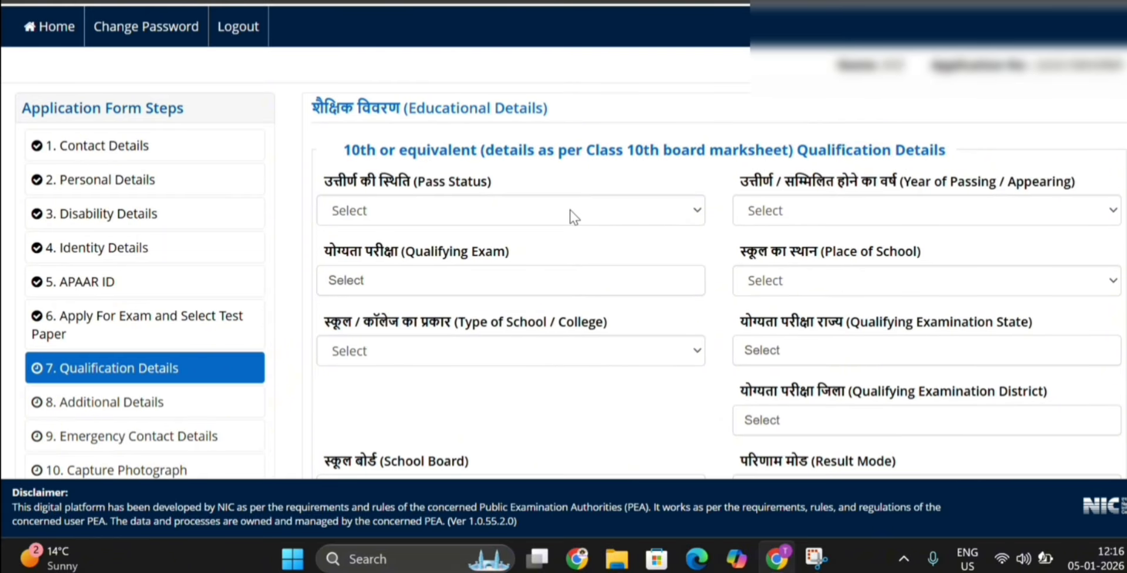
left_click(511, 208)
left_click(512, 209)
left_click(514, 205)
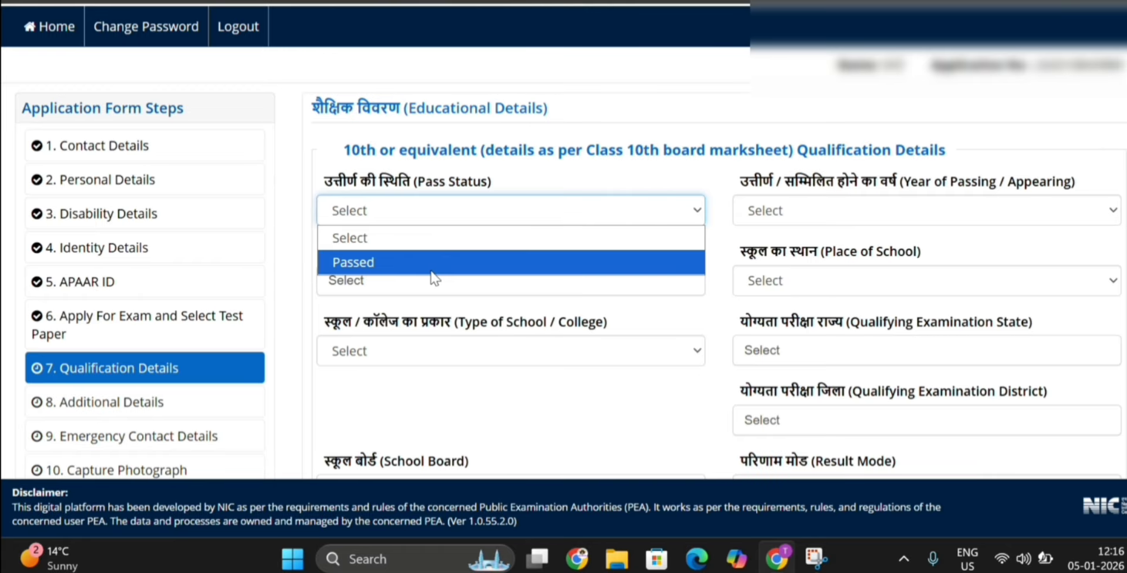
left_click(432, 270)
left_click(782, 214)
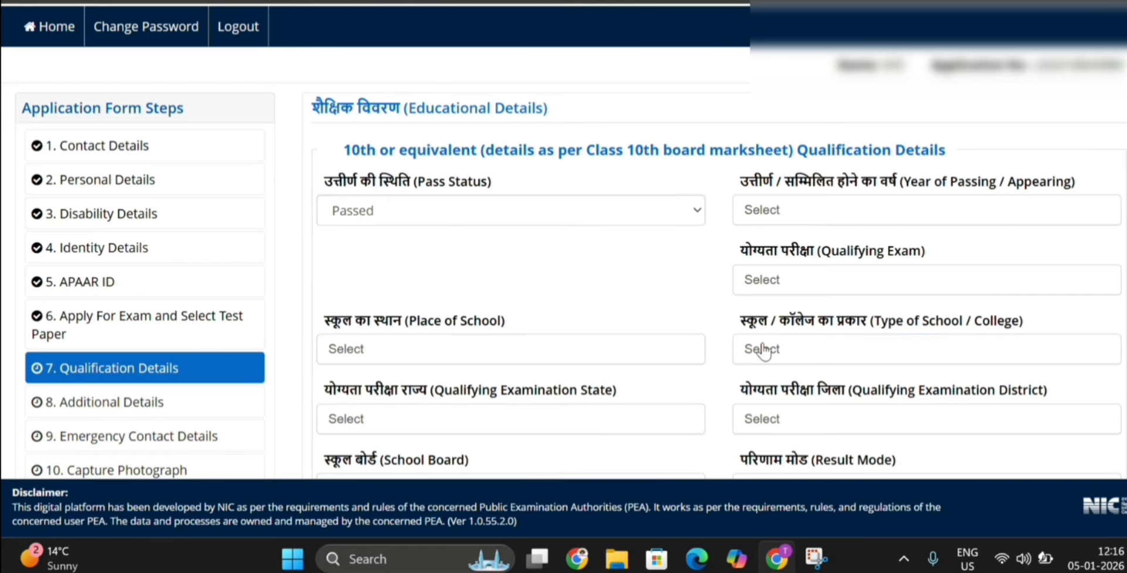
left_click(785, 212)
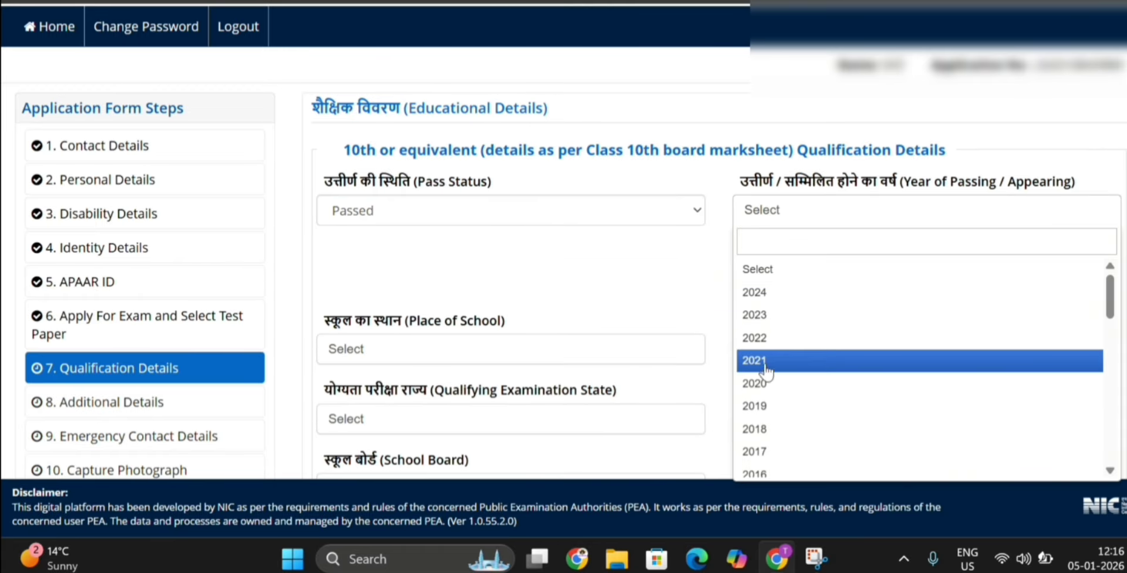
left_click(748, 337)
Choose Rural school location, 10th or Equivalent qualifying exam, and Government School type.
left_click(554, 353)
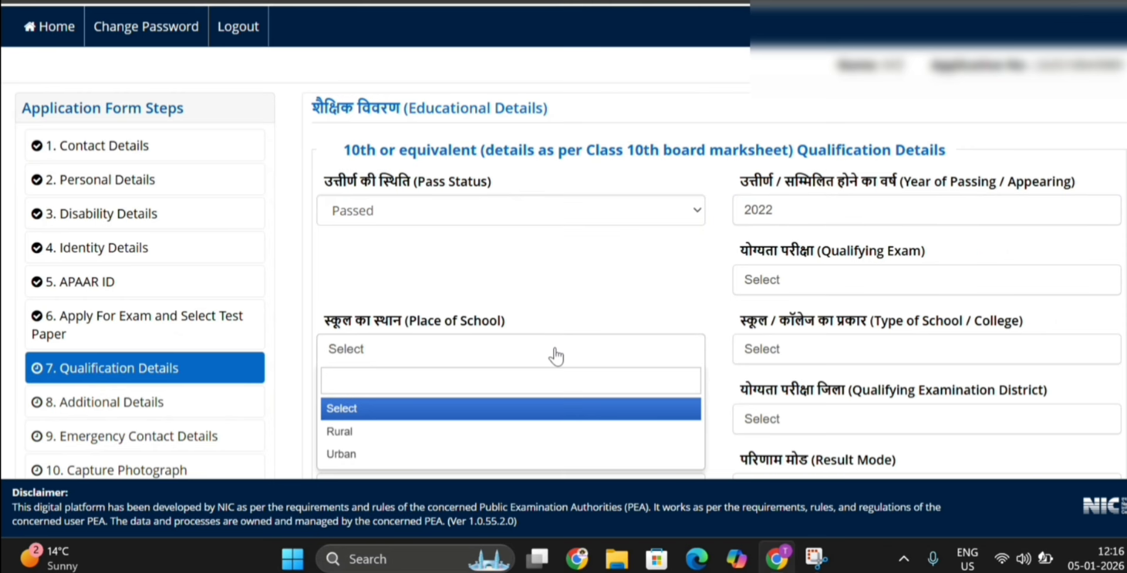
left_click(410, 408)
left_click(405, 360)
left_click(351, 432)
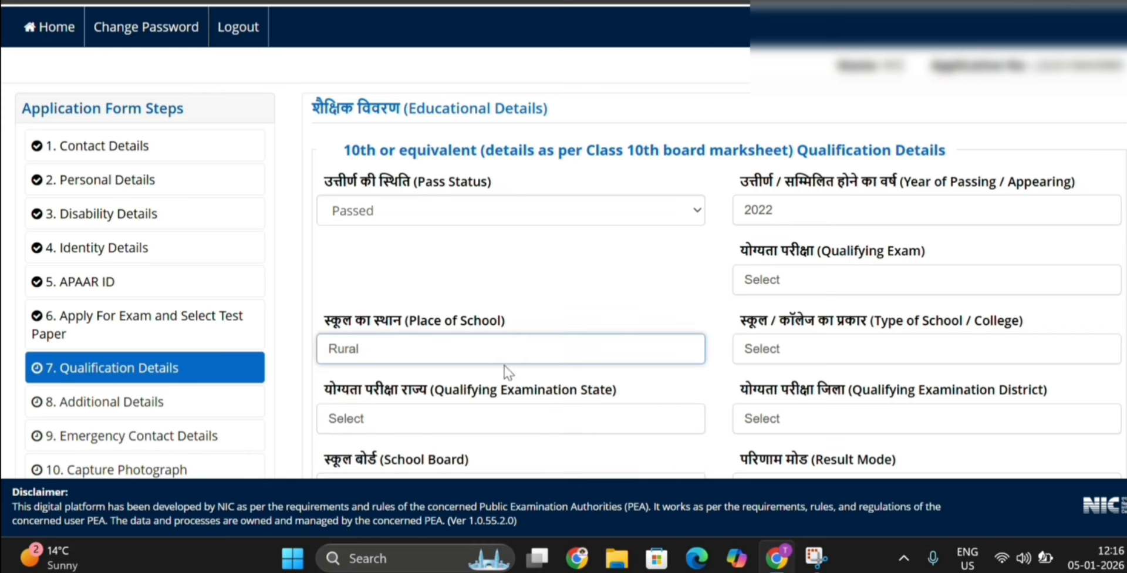
left_click(820, 283)
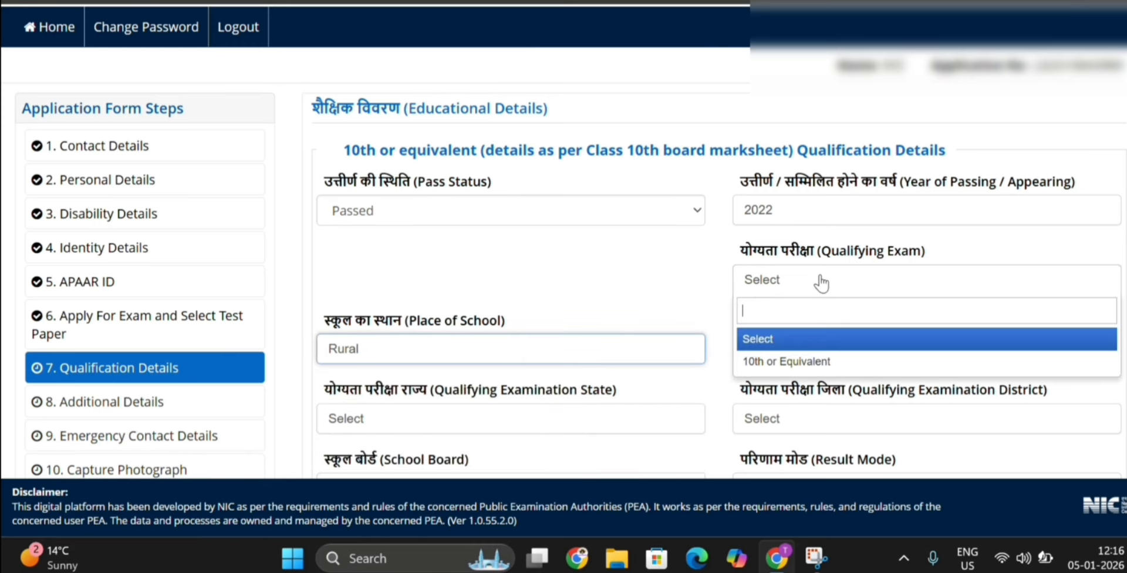
left_click(765, 362)
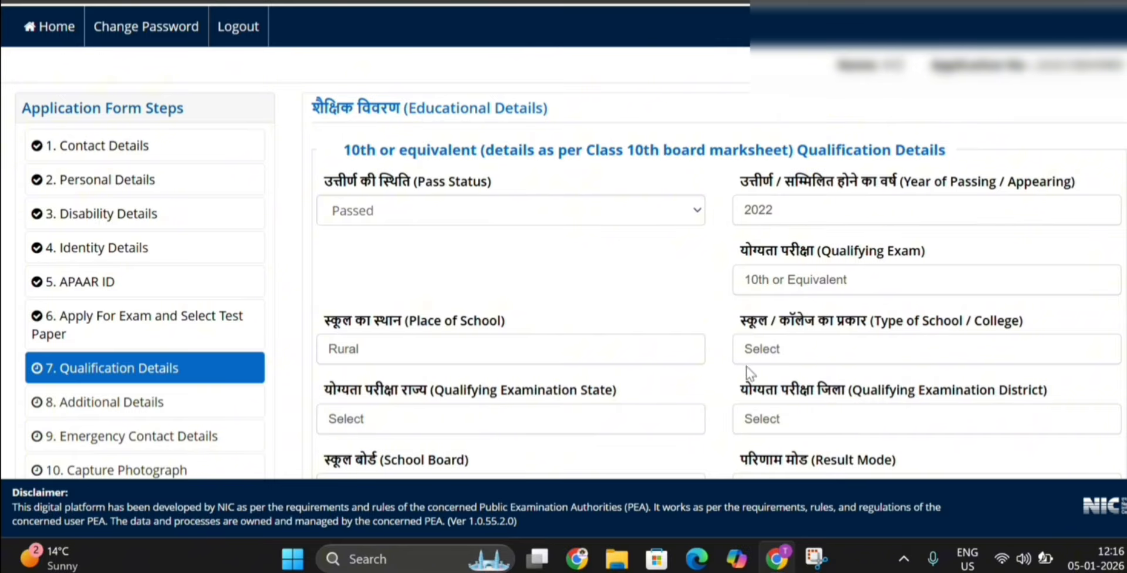
scroll(724, 360, "down", 2)
left_click(868, 260)
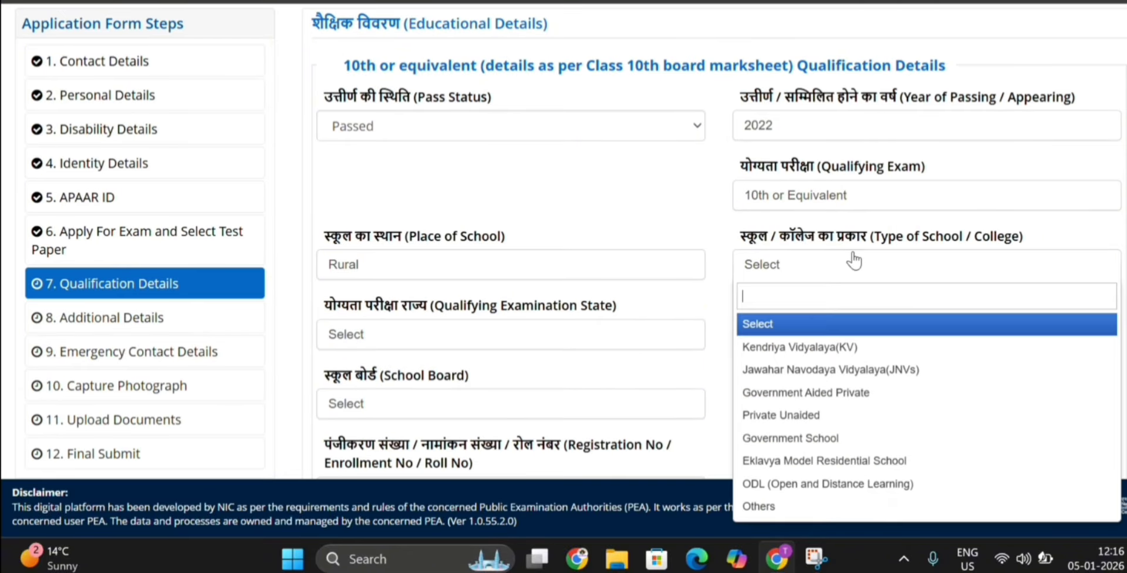
left_click(784, 440)
Set the examination state to UTTAR PRADESH and the district to HATHRAS (MAHAMAYA NAGAR).
scroll(699, 417, "down", 1)
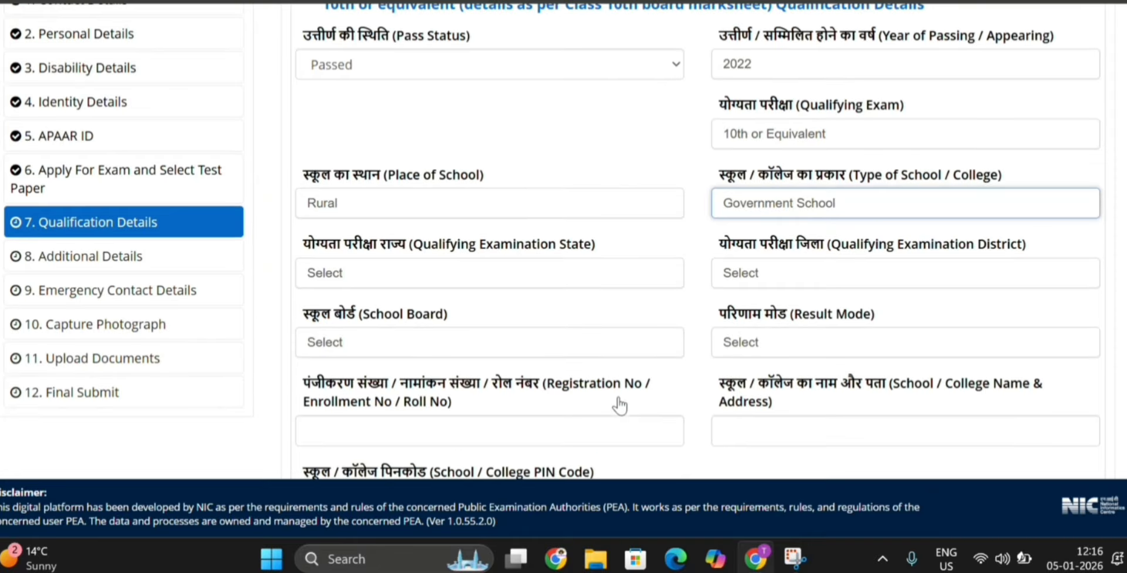
scroll(491, 292, "up", 1)
left_click(337, 341)
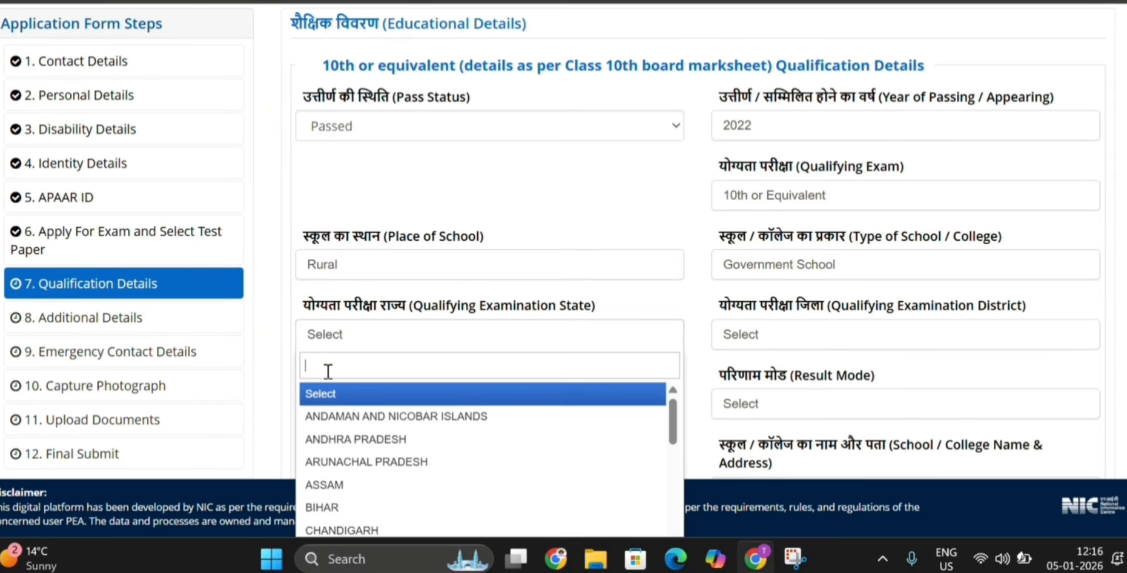
scroll(316, 478, "down", 10)
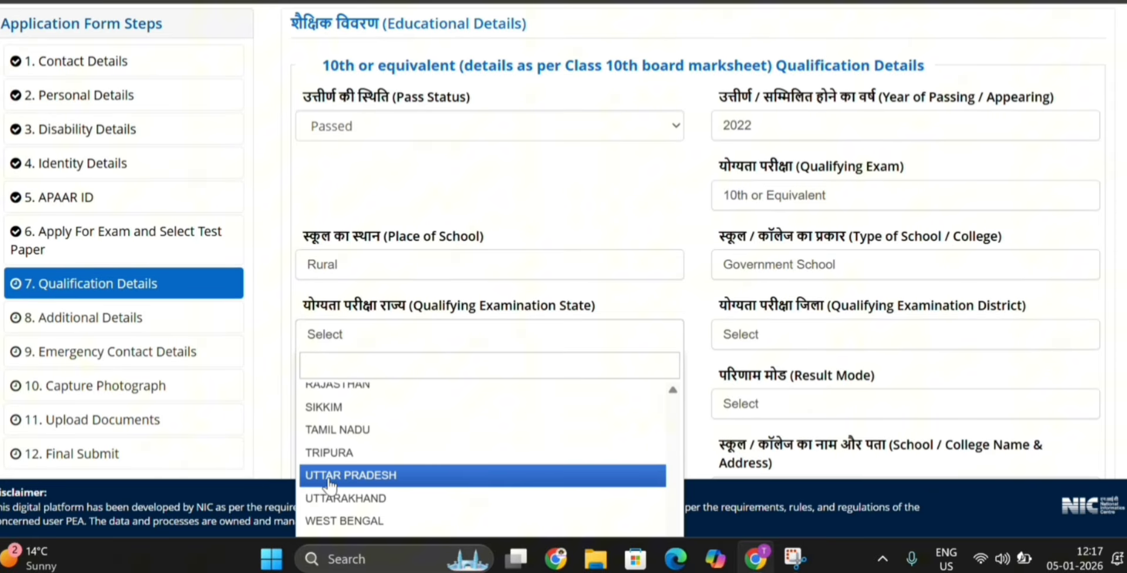
left_click(330, 483)
left_click(734, 341)
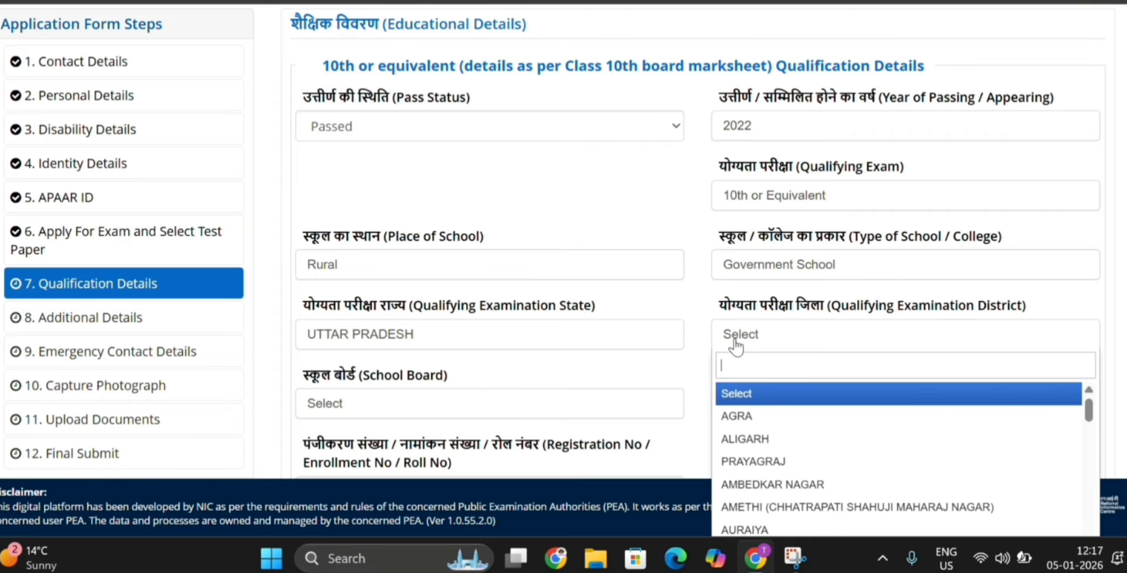
scroll(744, 422, "down", 1)
type("HATH")
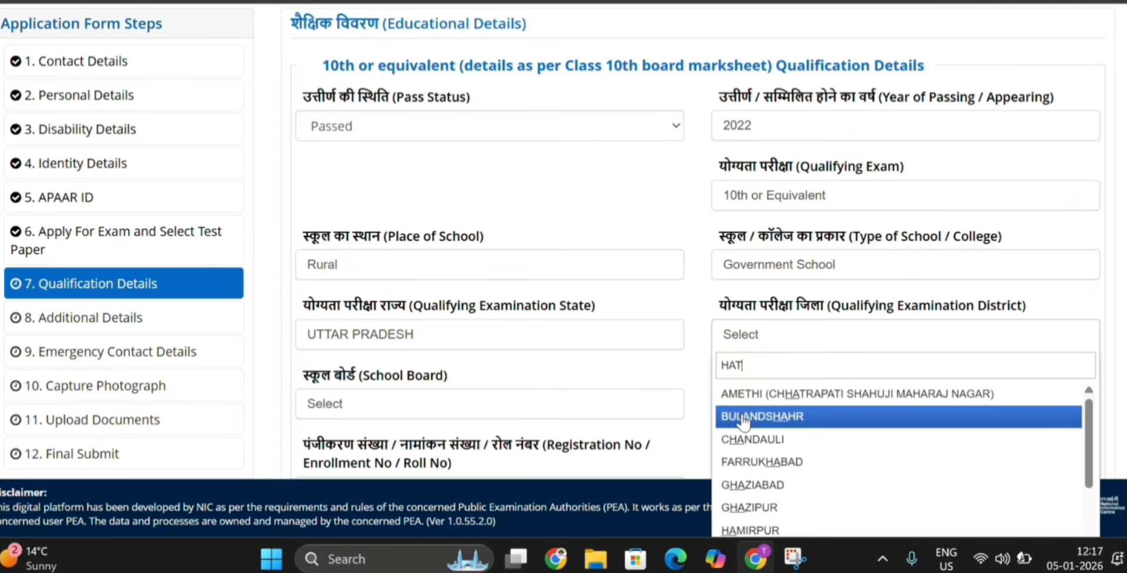
left_click(744, 400)
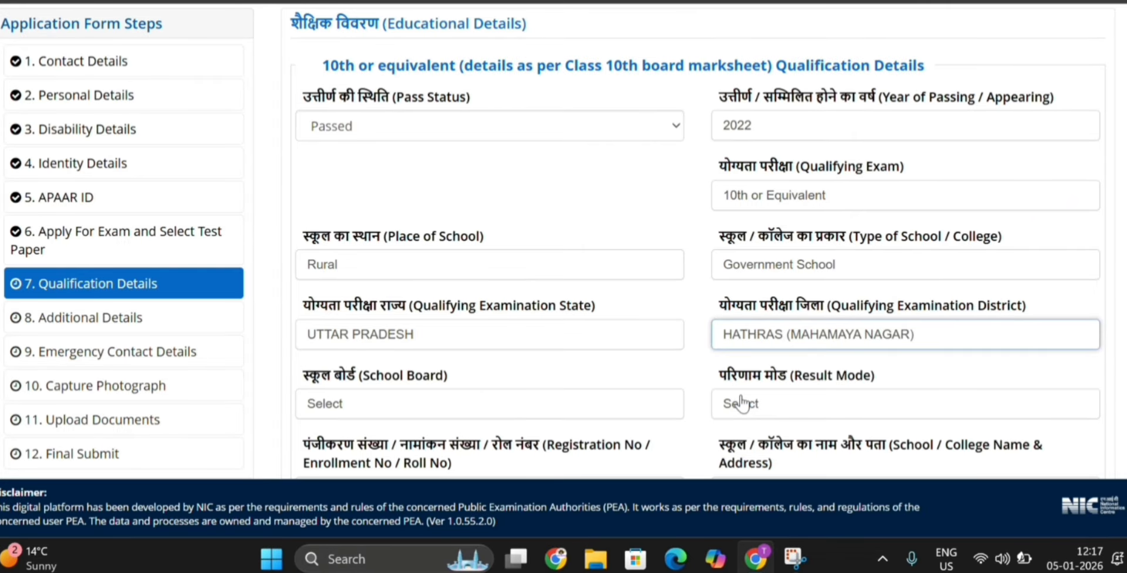
Start choosing the School Board, filtering the list with 'U'.
scroll(565, 354, "down", 1)
left_click(483, 347)
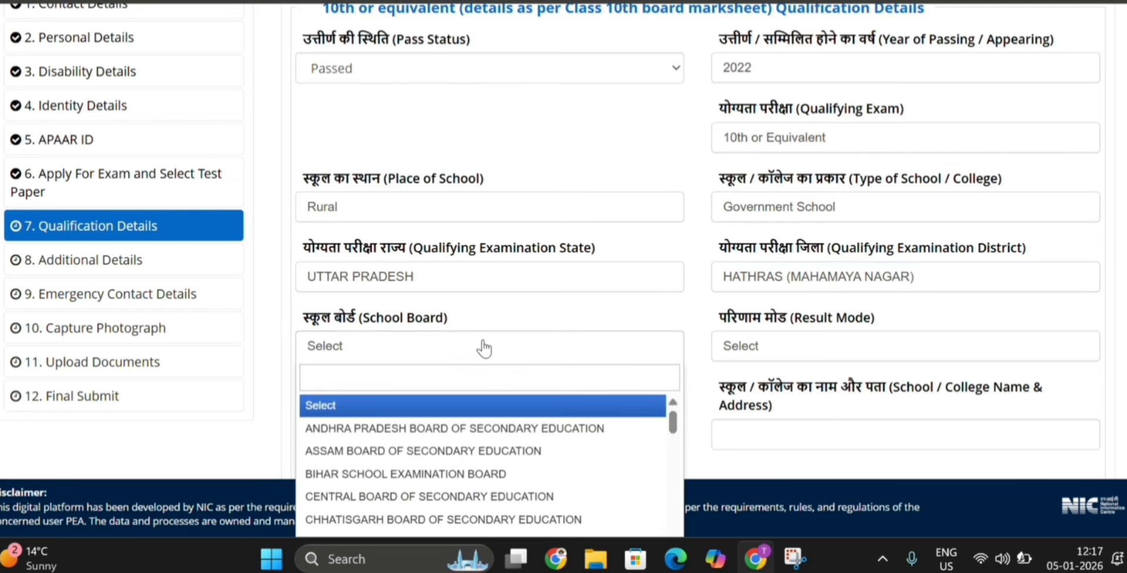
scroll(458, 293, "down", 2)
type("U")
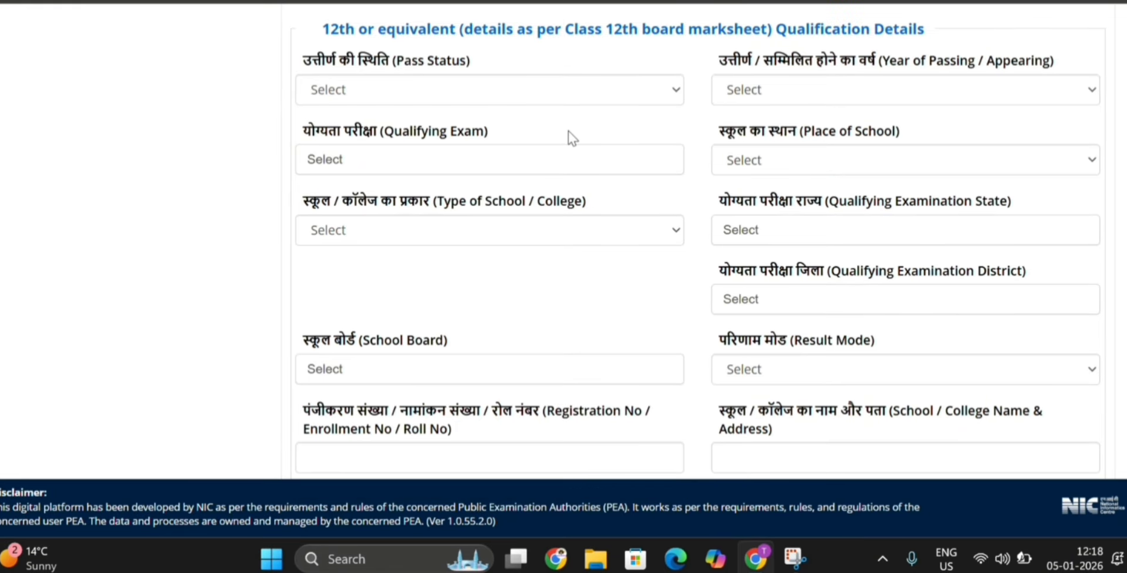
Enter the CAPTCHA, Save & Next the Qualification Details, and confirm with Yes.
scroll(532, 346, "down", 3)
scroll(532, 347, "down", 2)
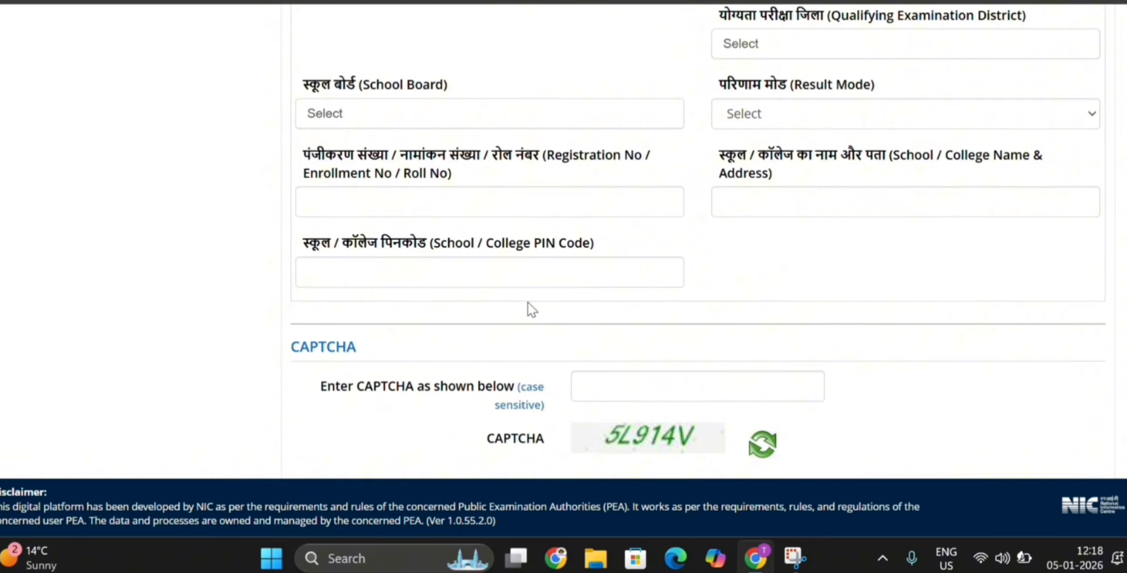
scroll(528, 307, "down", 1)
scroll(528, 306, "up", 2)
scroll(529, 308, "down", 1)
left_click(606, 352)
scroll(517, 310, "up", 1)
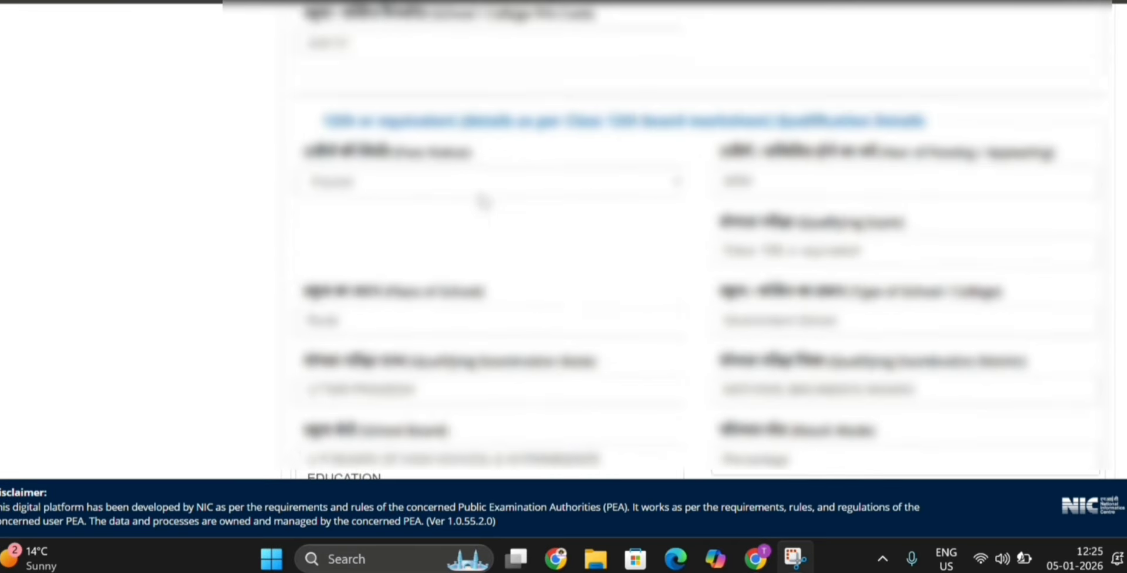
scroll(529, 234, "down", 4)
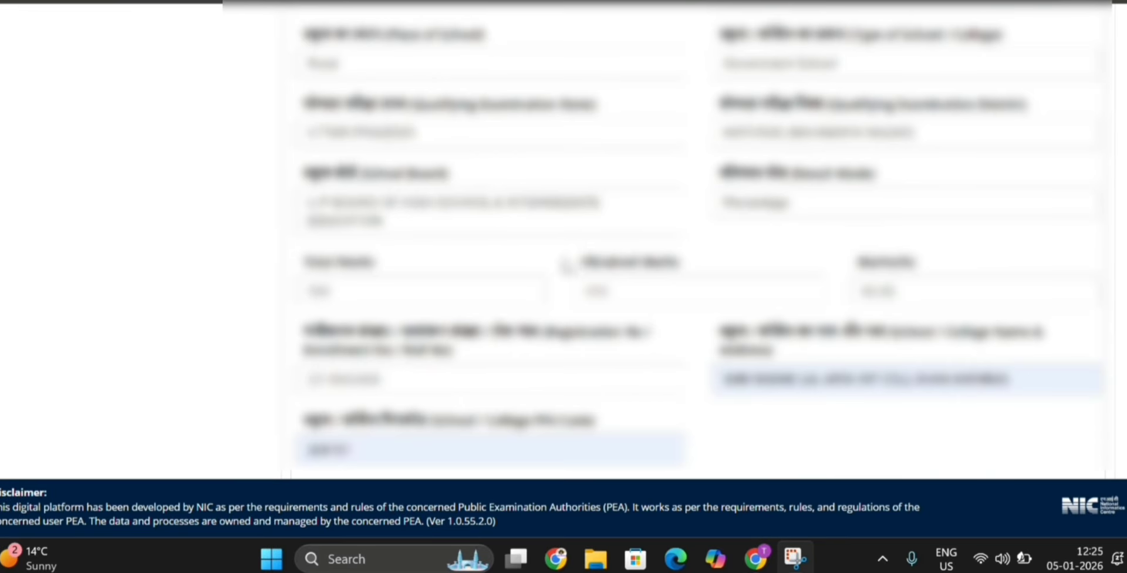
scroll(567, 265, "down", 4)
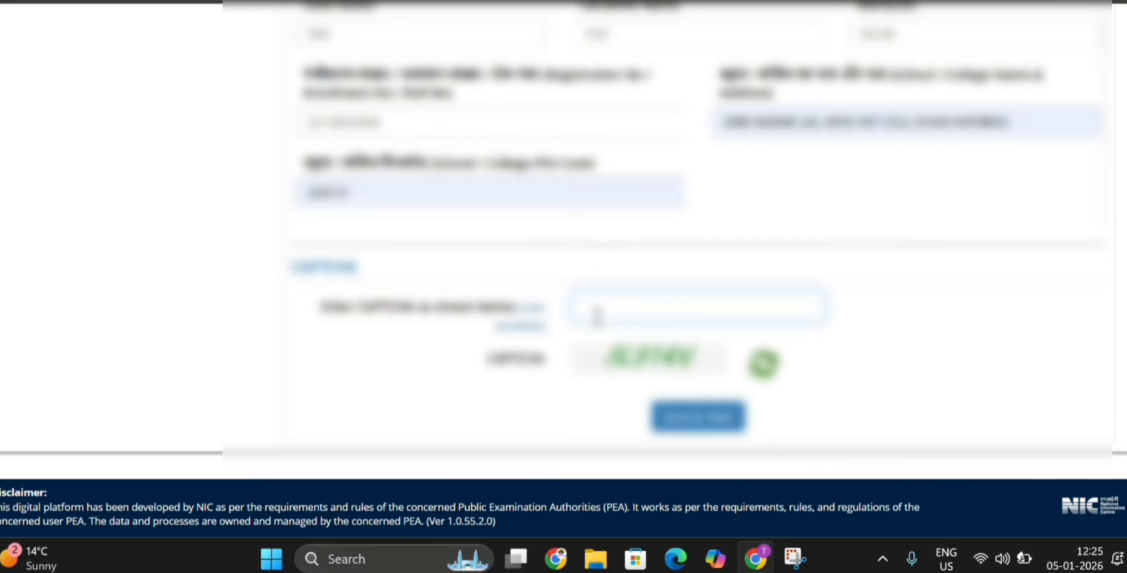
left_click(675, 420)
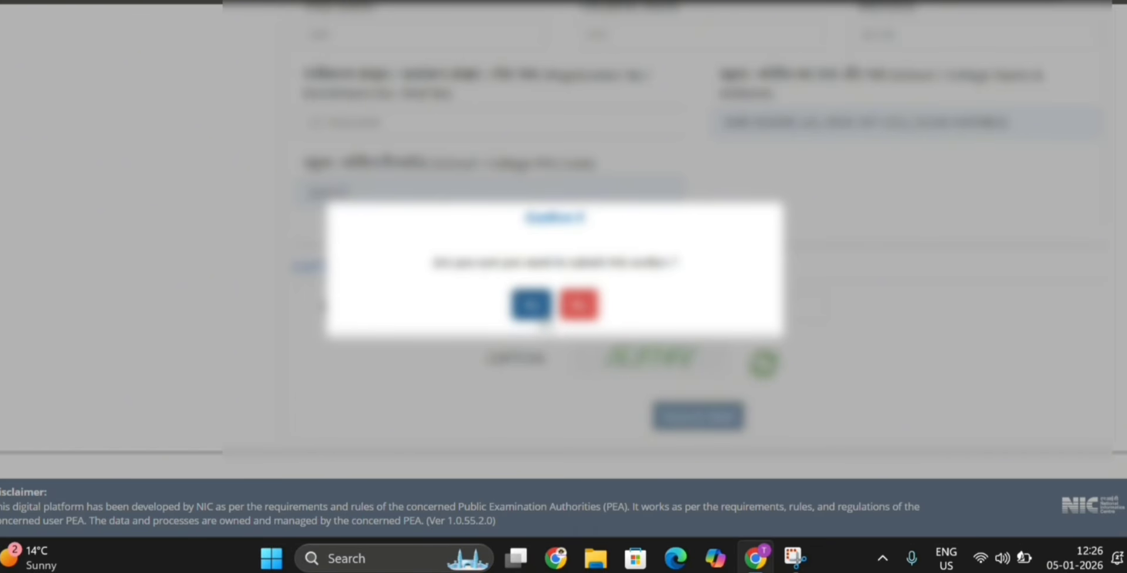
left_click(543, 317)
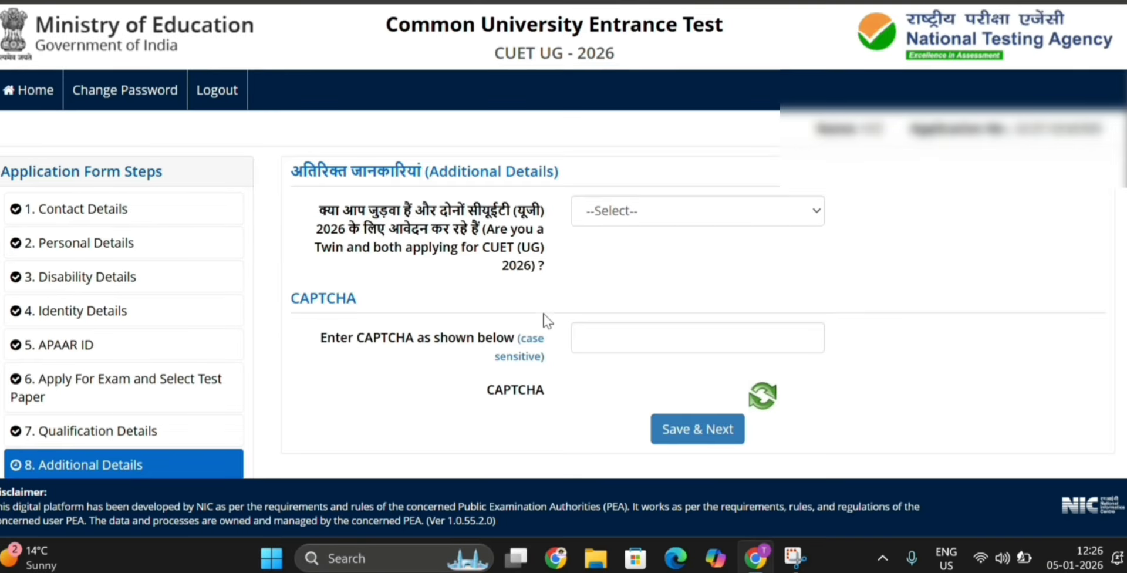
Answer No to the twin-applicant question, enter the CAPTCHA, and confirm saving Additional Details.
scroll(452, 354, "down", 1)
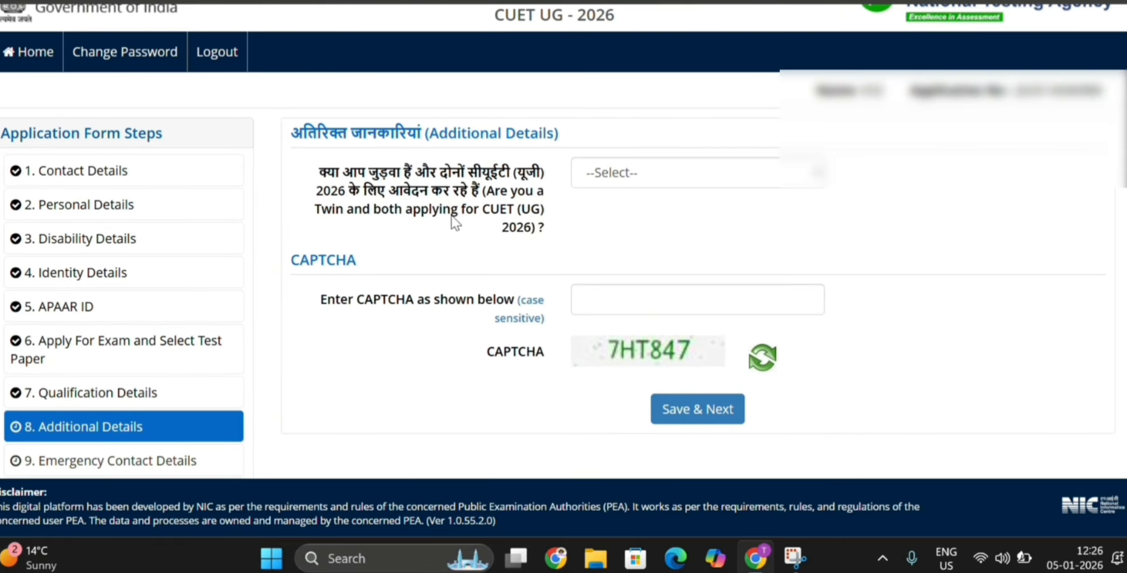
left_click(631, 175)
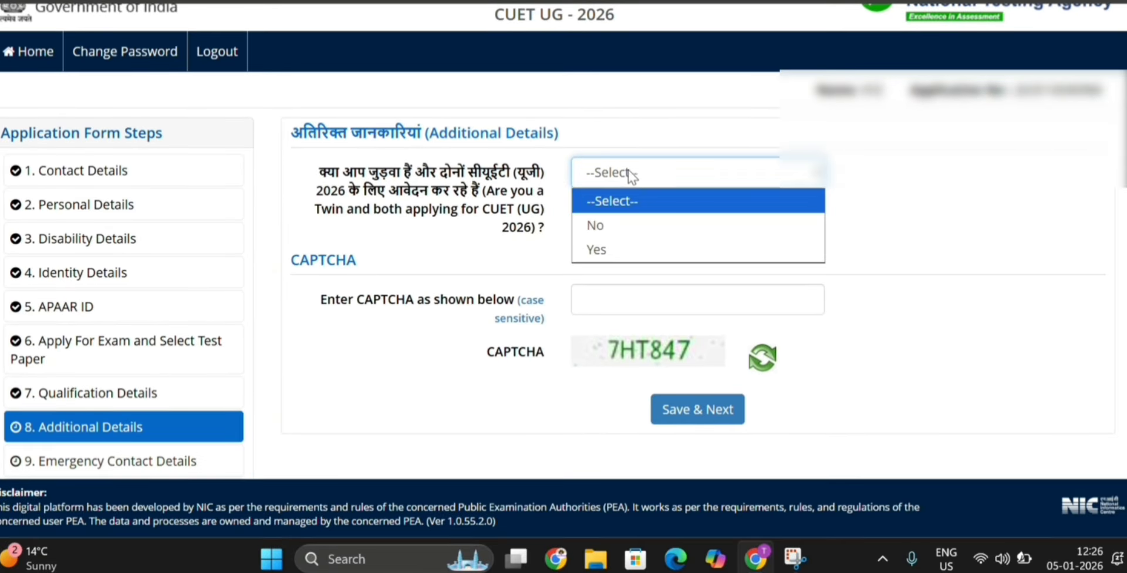
left_click(608, 233)
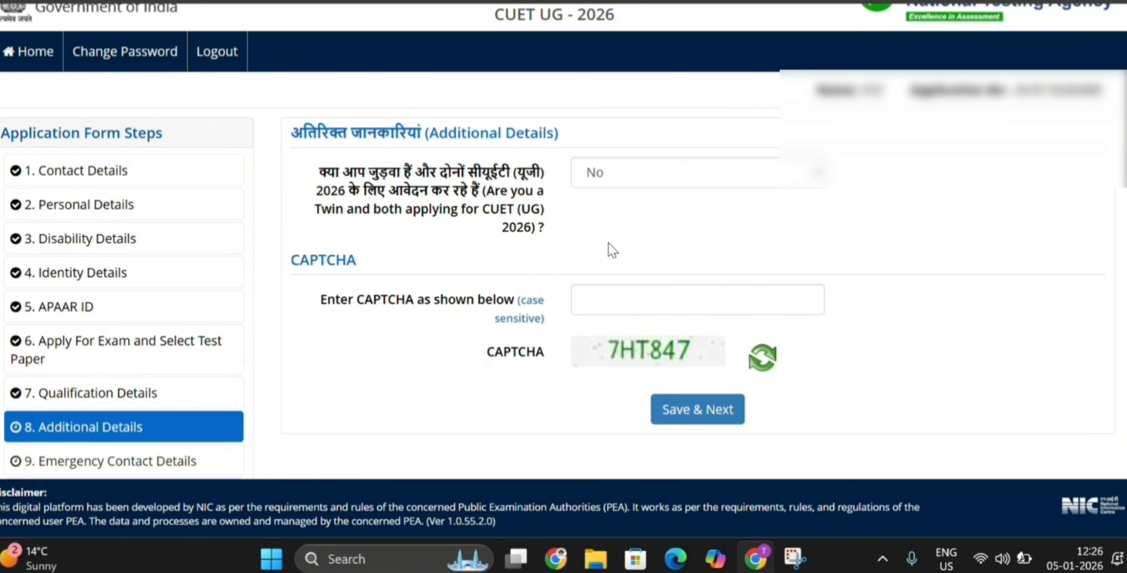
left_click(629, 298)
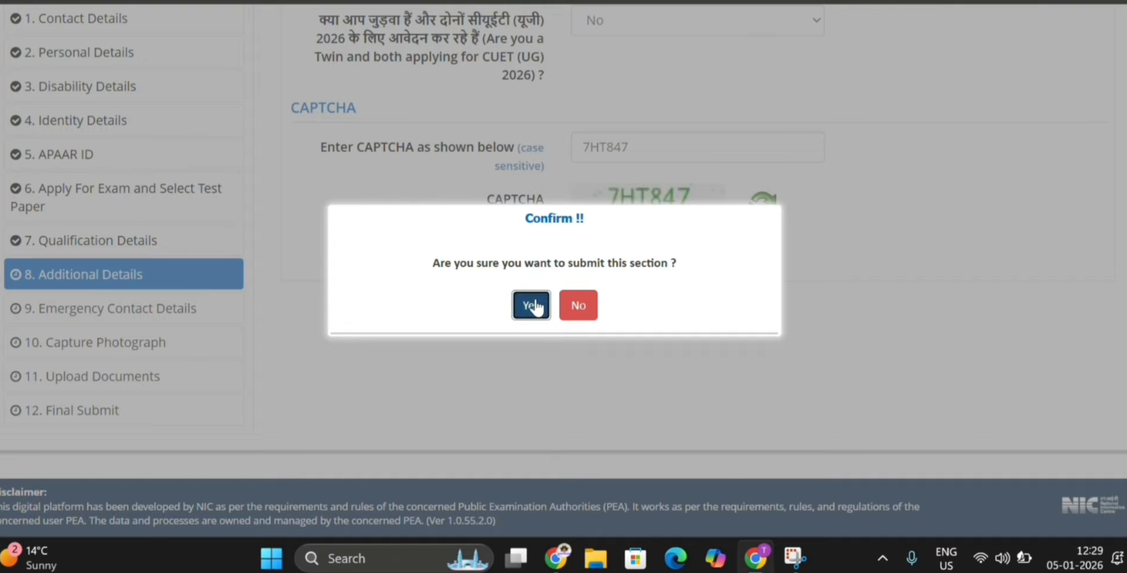
left_click(530, 304)
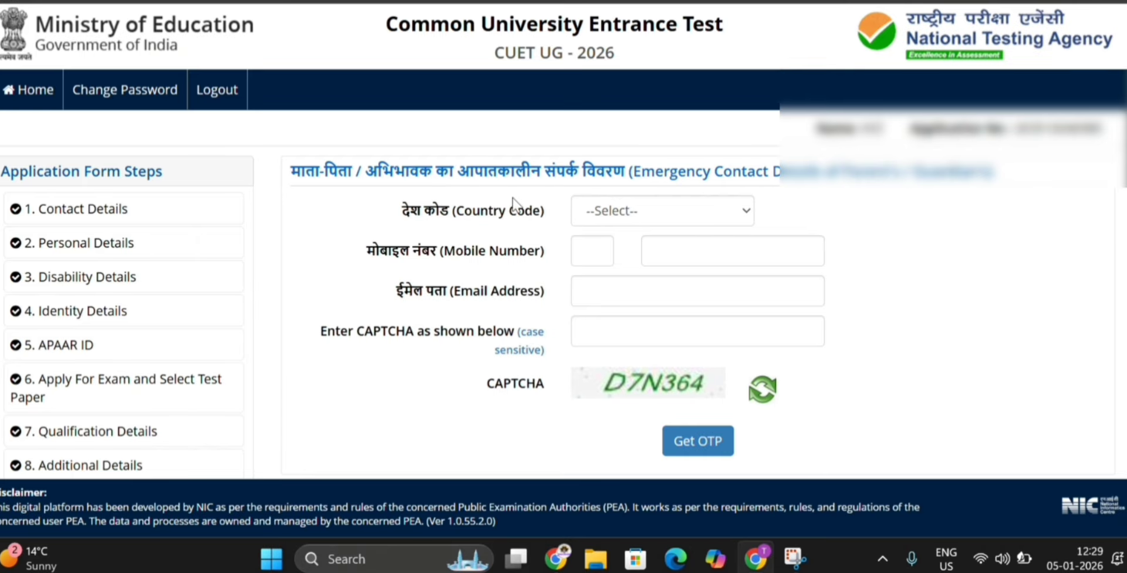
Set country code India, enter the parent's mobile and email, then request and enter the OTPs.
left_click(648, 221)
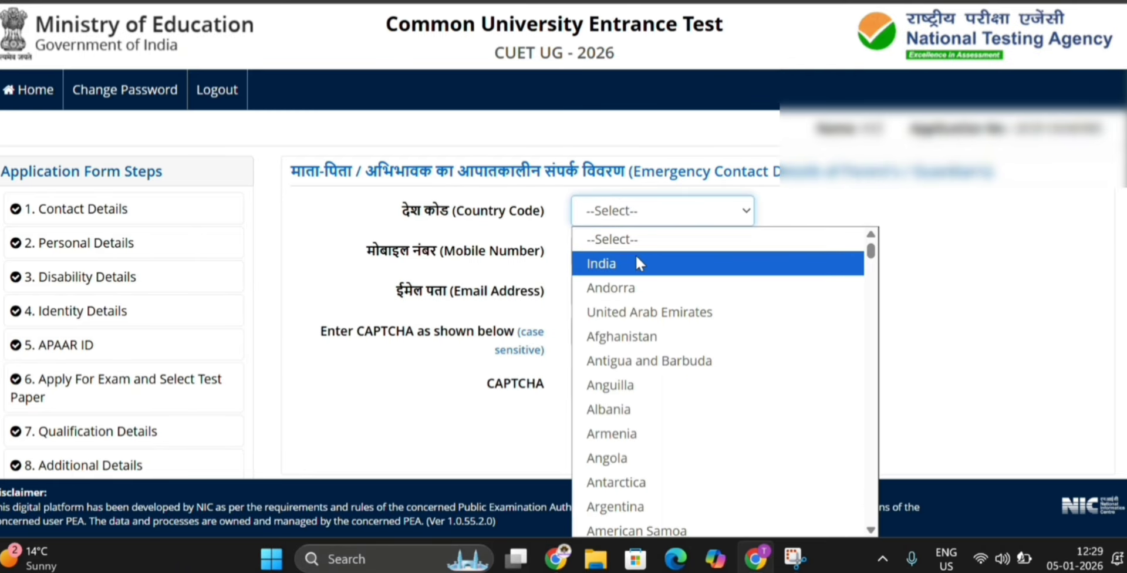
left_click(637, 259)
left_click(651, 257)
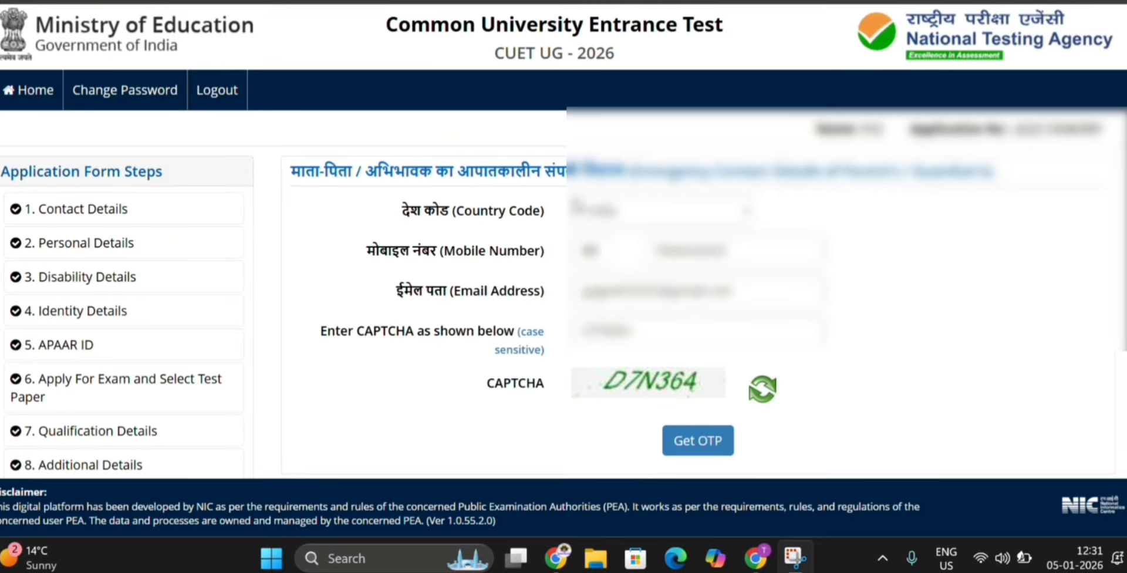
scroll(675, 294, "down", 2)
left_click(689, 351)
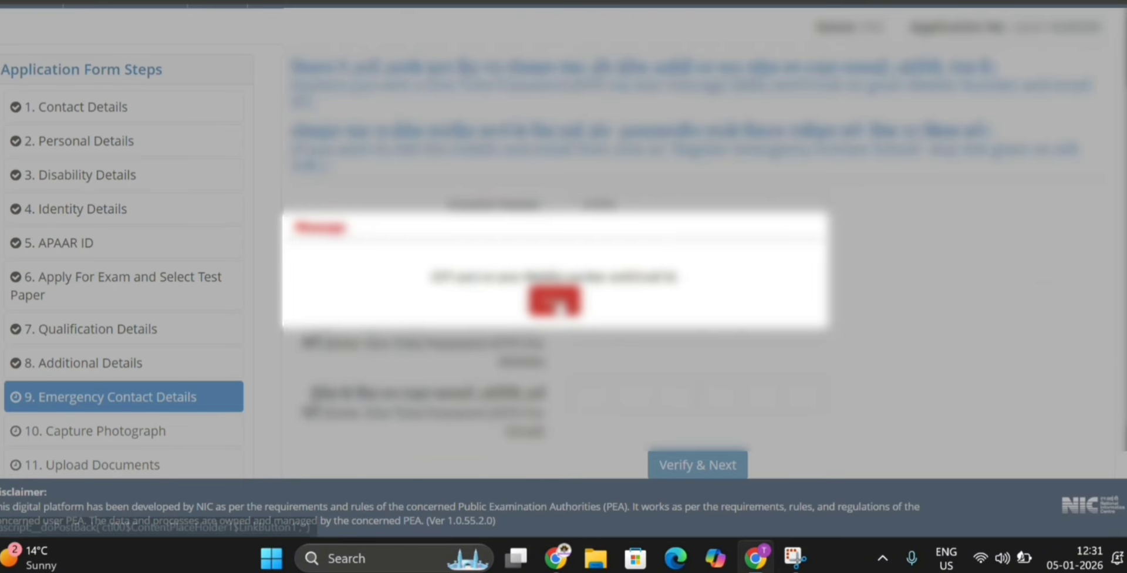
left_click(555, 301)
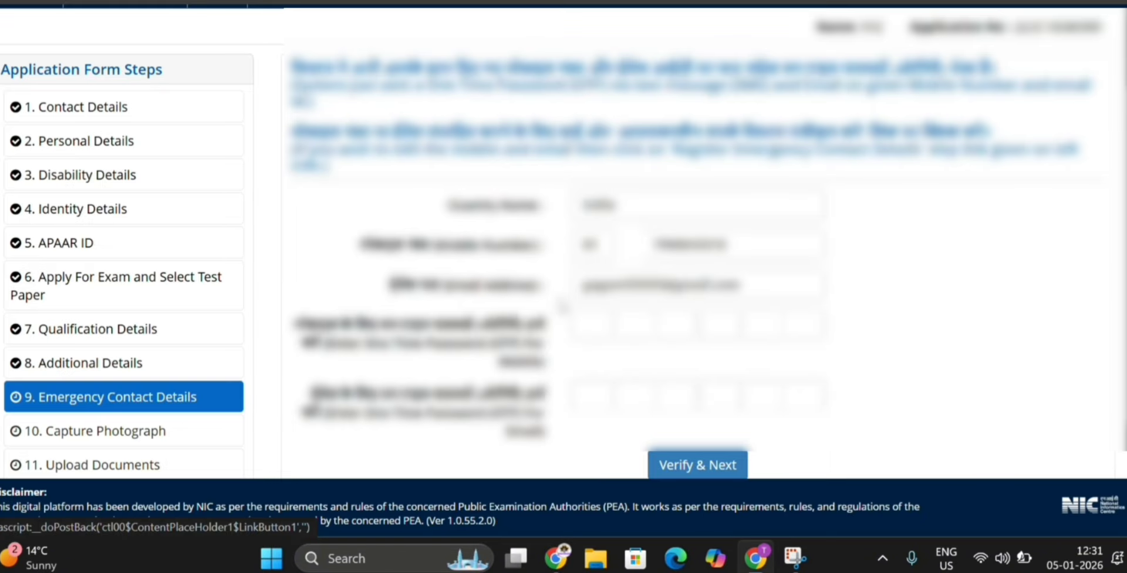
scroll(686, 324, "down", 1)
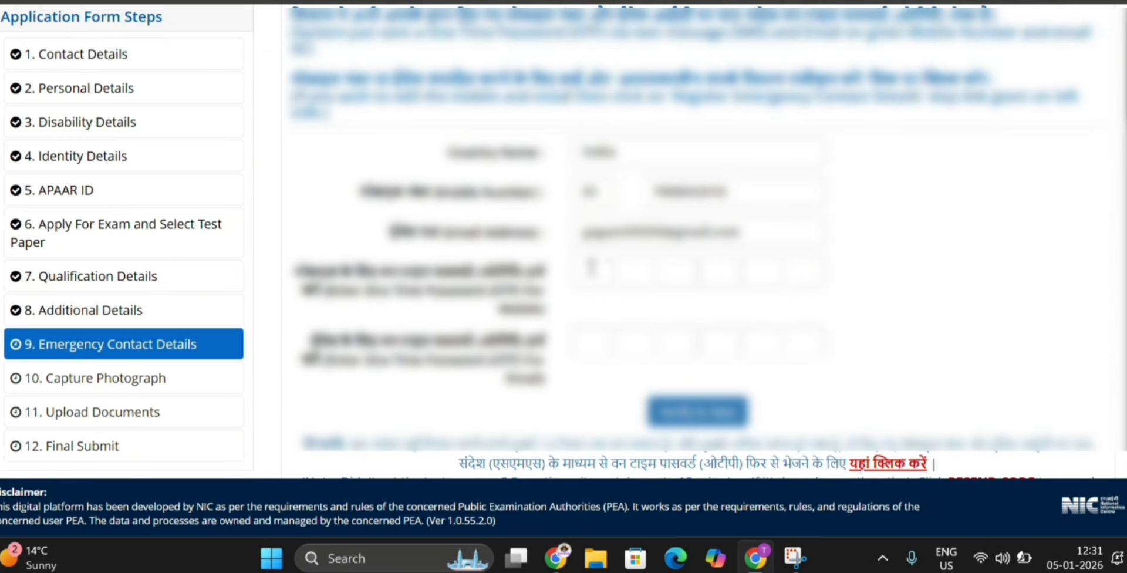
scroll(590, 267, "down", 1)
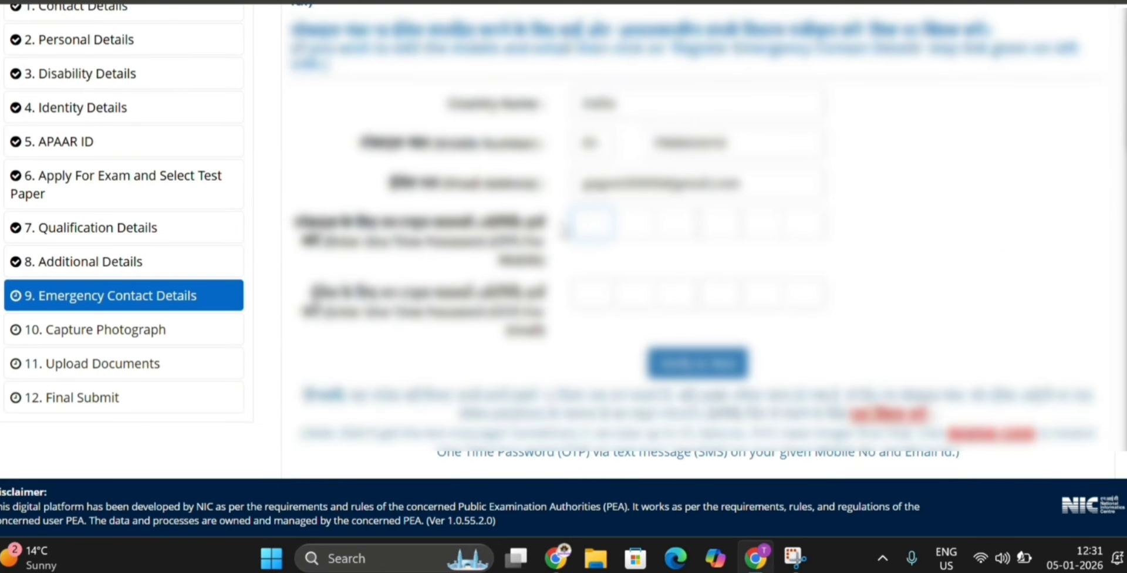
left_click(591, 293)
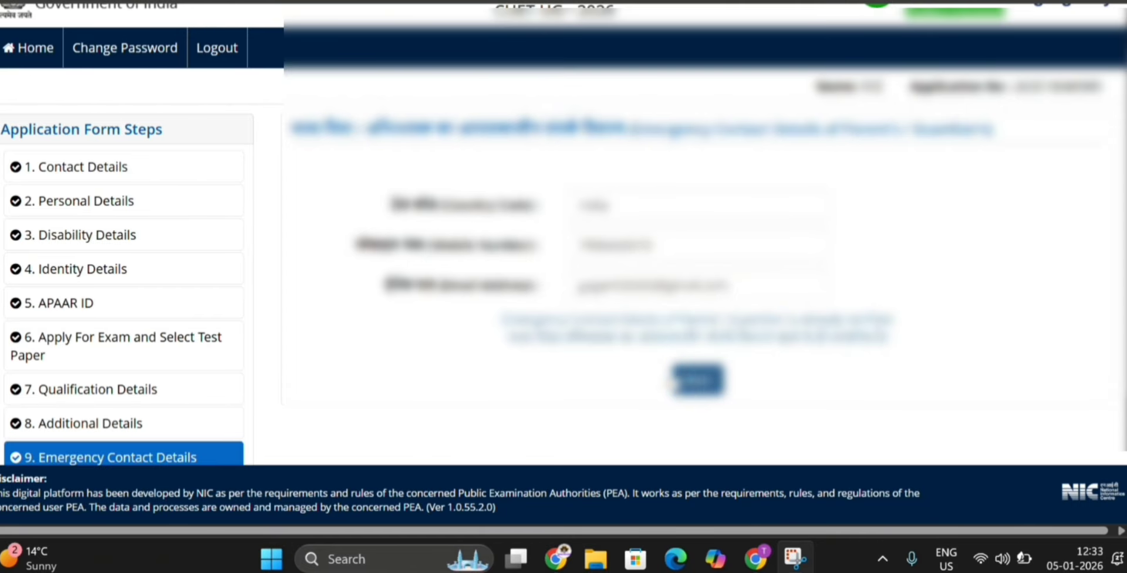
Dismiss the camera prompts, capture the live photograph, and upload it, acknowledging the success alert.
left_click(685, 377)
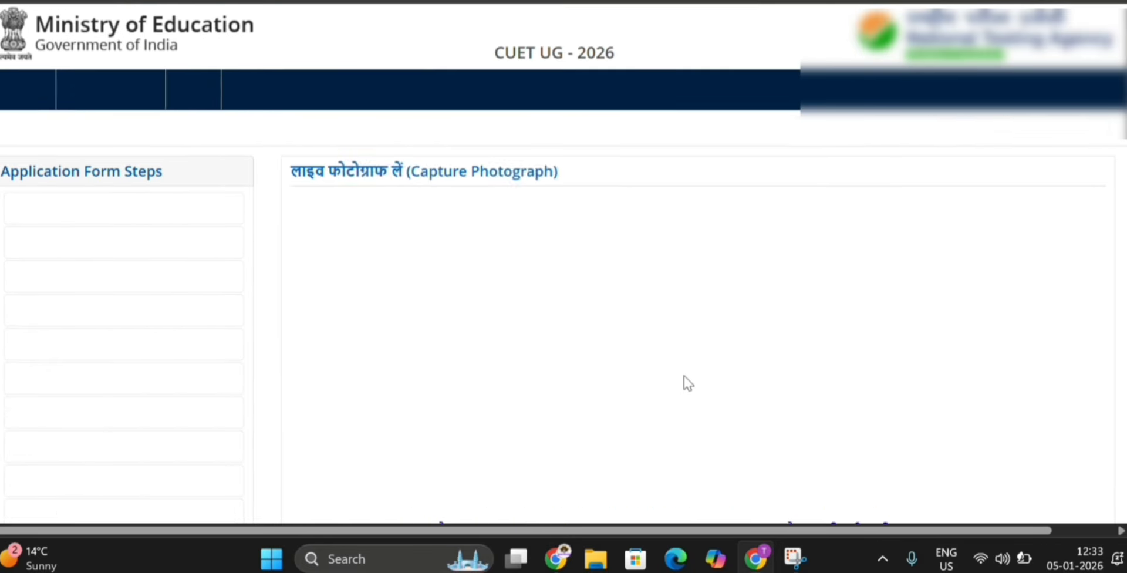
scroll(533, 329, "down", 1)
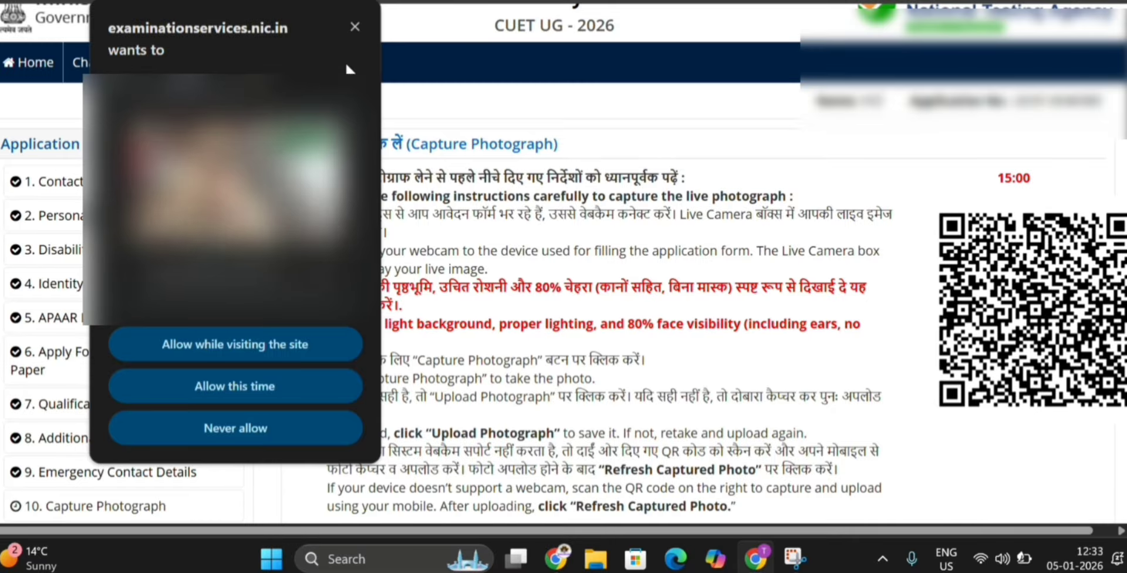
left_click(351, 29)
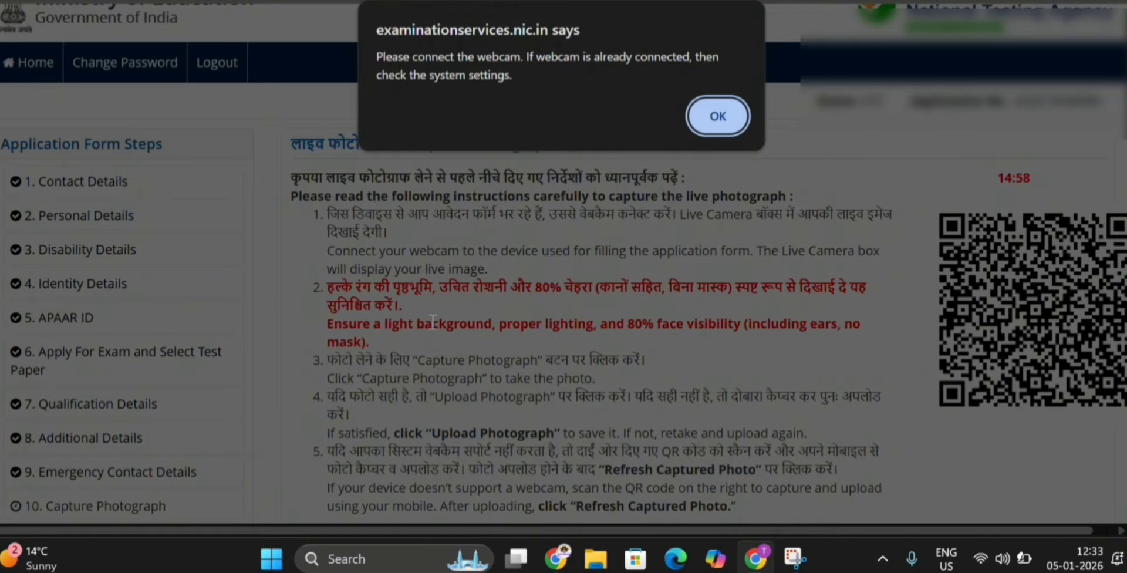
left_click(717, 121)
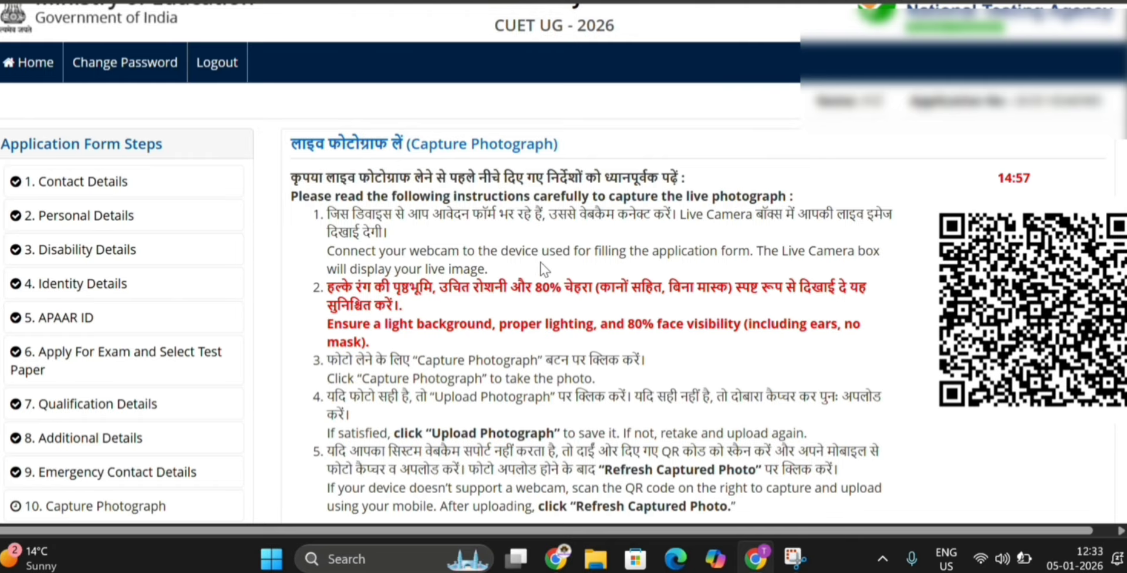
scroll(543, 270, "down", 3)
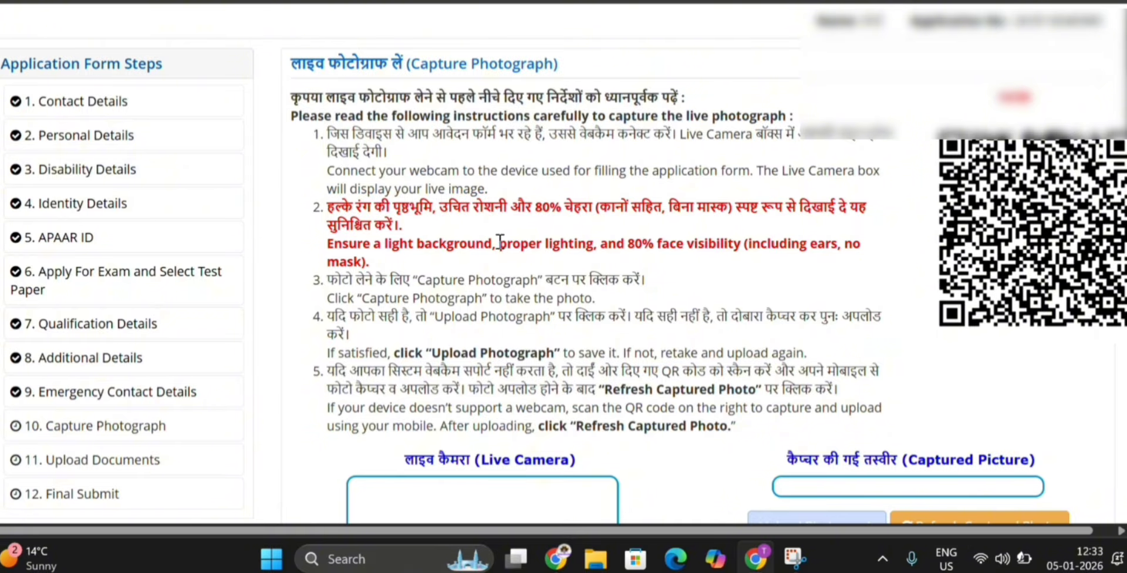
scroll(587, 259, "down", 2)
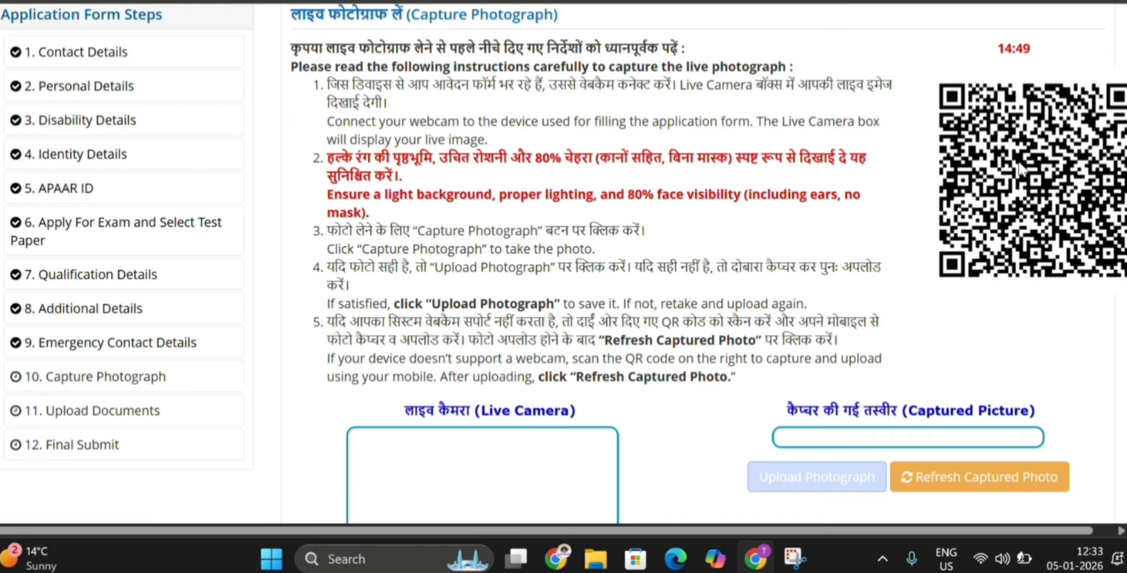
scroll(876, 182, "down", 4)
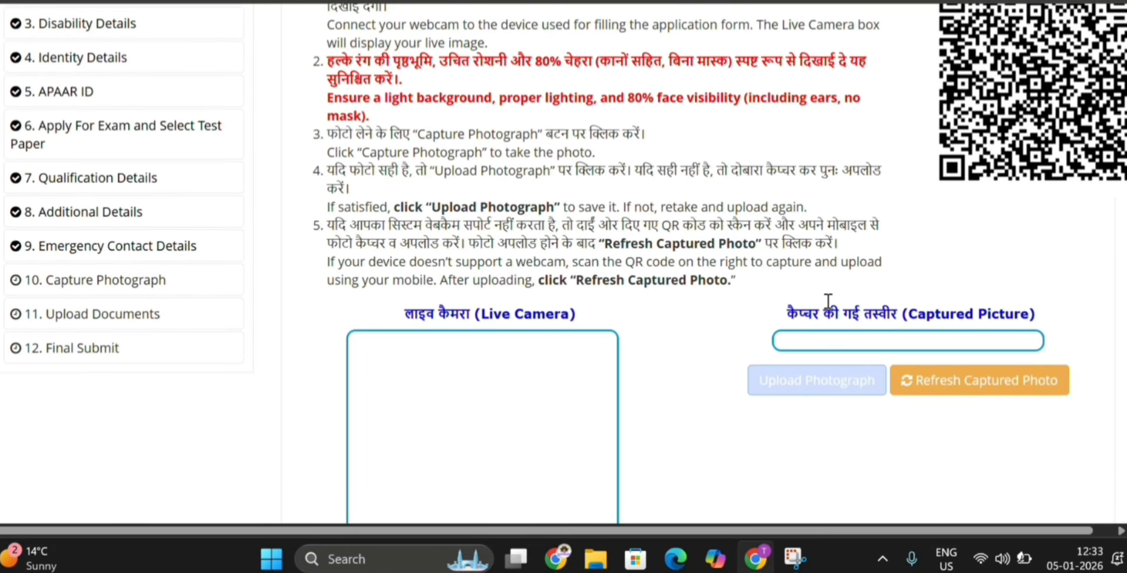
scroll(660, 379, "down", 3)
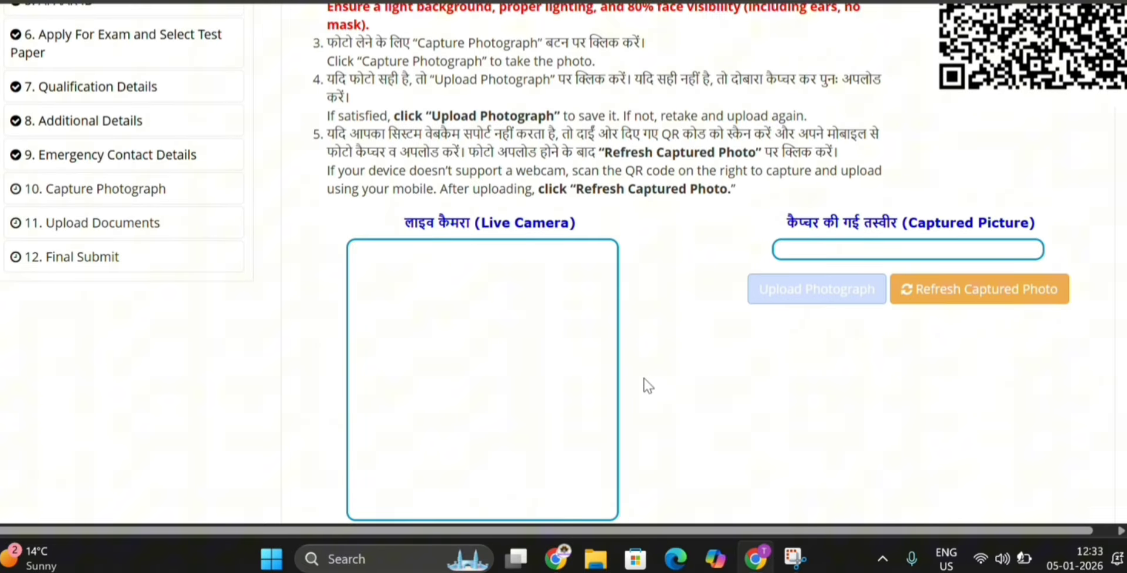
scroll(544, 355, "down", 4)
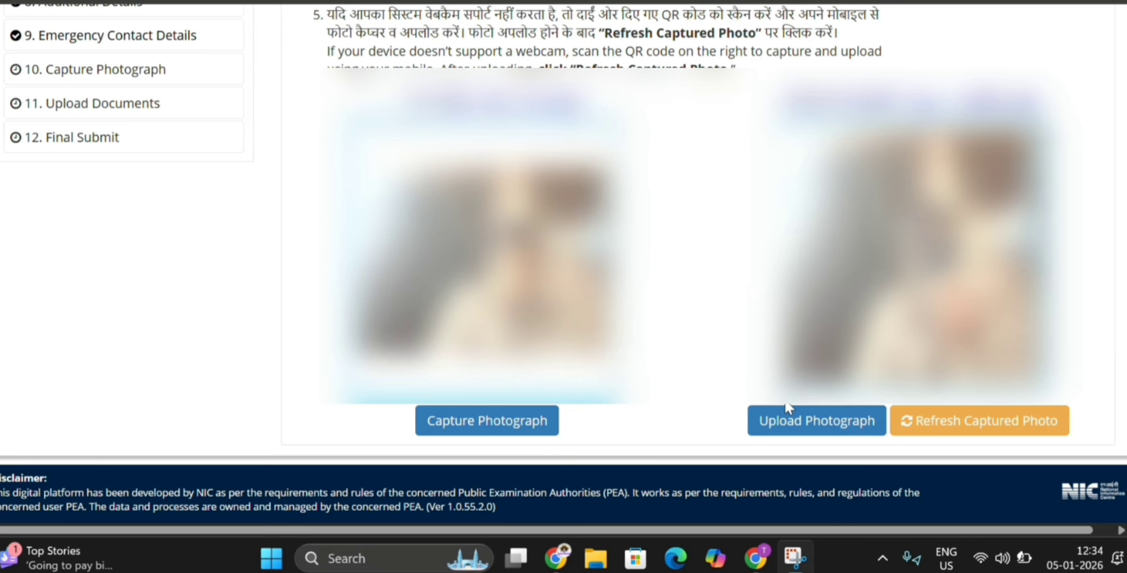
left_click(797, 435)
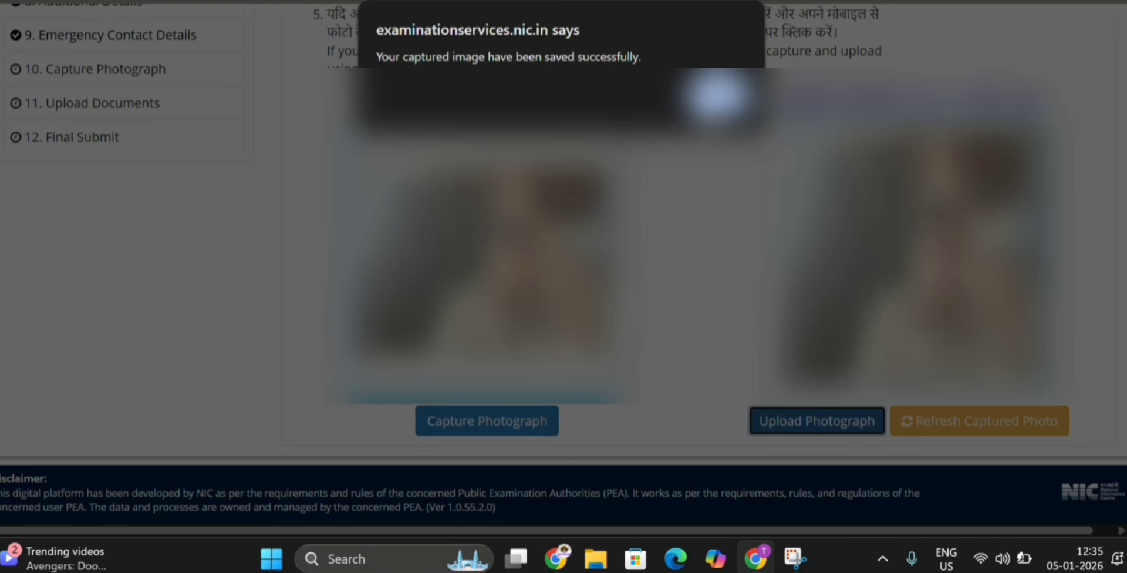
left_click(718, 94)
scroll(99, 352, "down", 1)
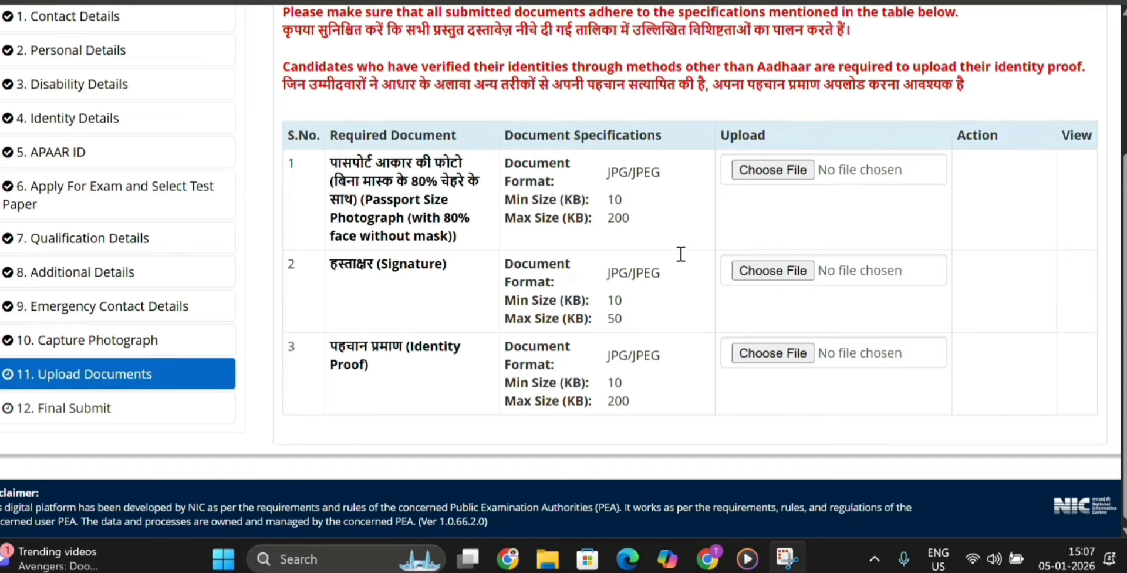
Enter CAPTCHA '7X59S2' on Upload Documents, Save & Next, and confirm with Yes.
scroll(672, 350, "up", 1)
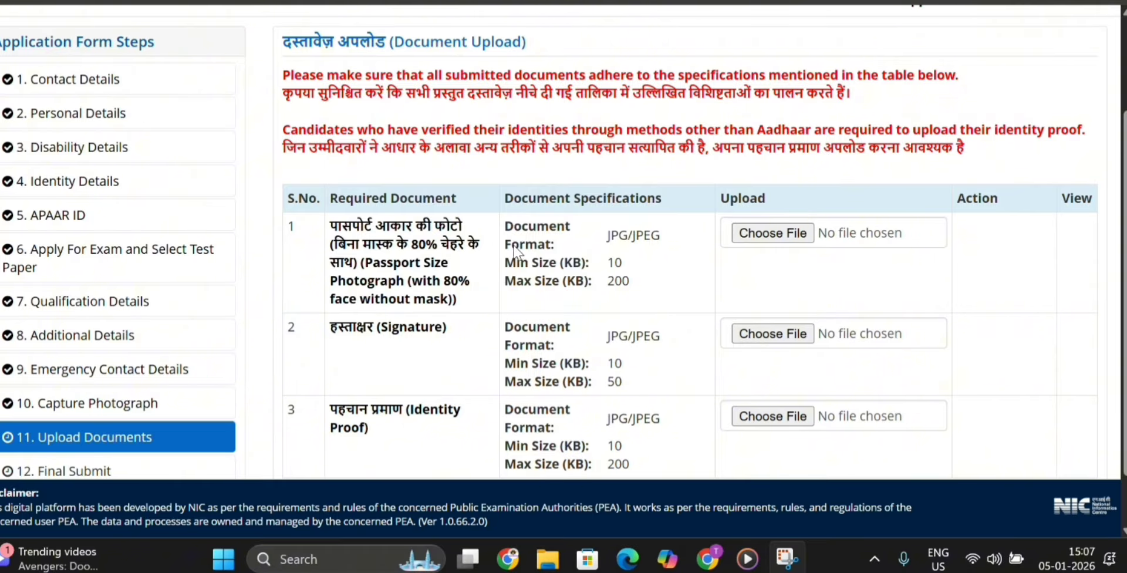
scroll(457, 300, "down", 1)
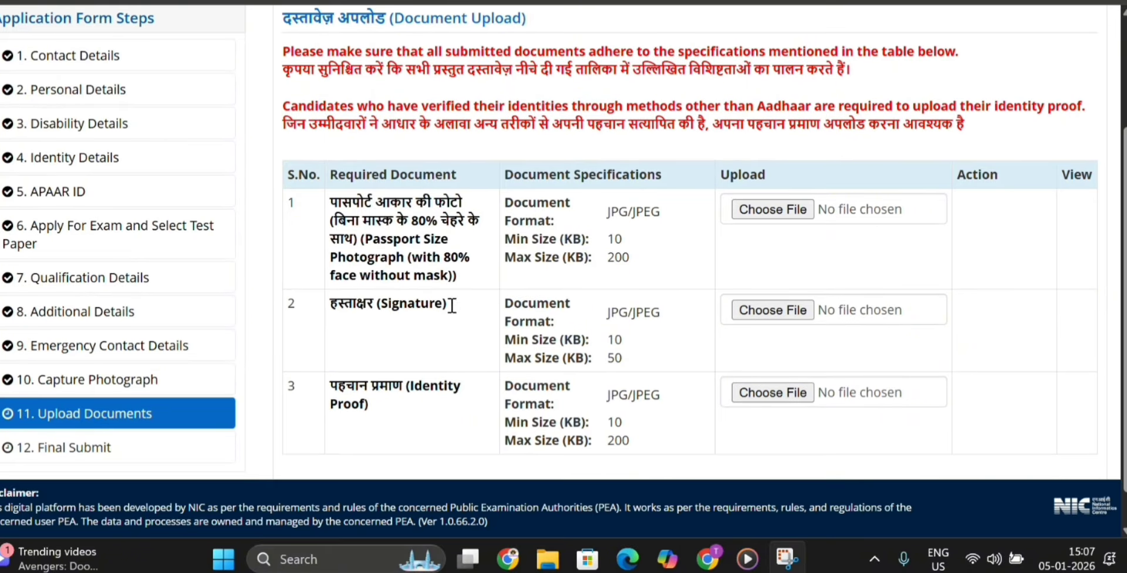
scroll(493, 314, "down", 2)
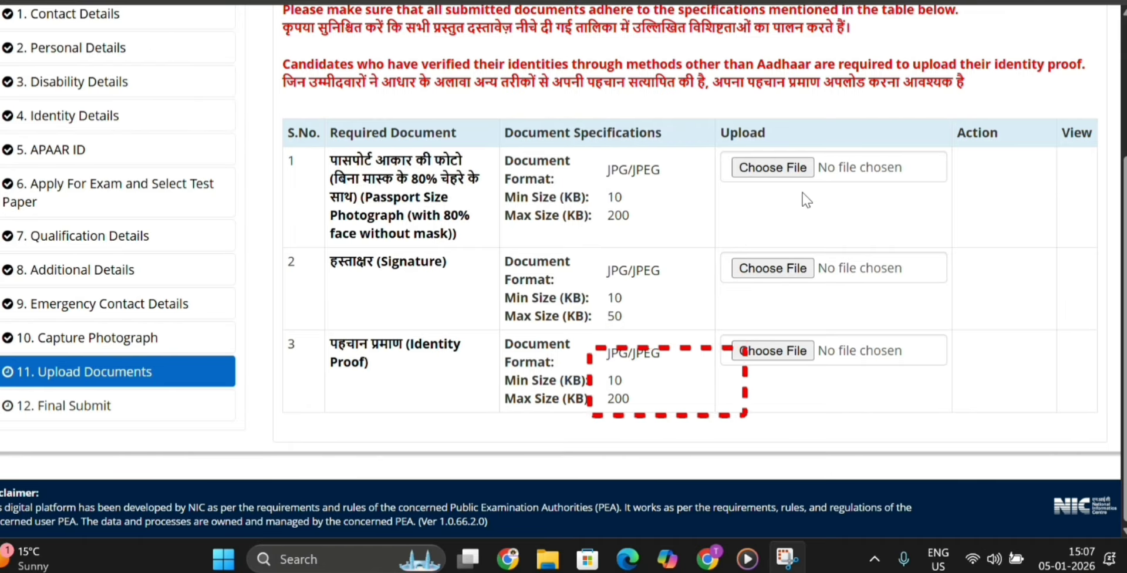
scroll(807, 200, "up", 1)
scroll(806, 200, "down", 1)
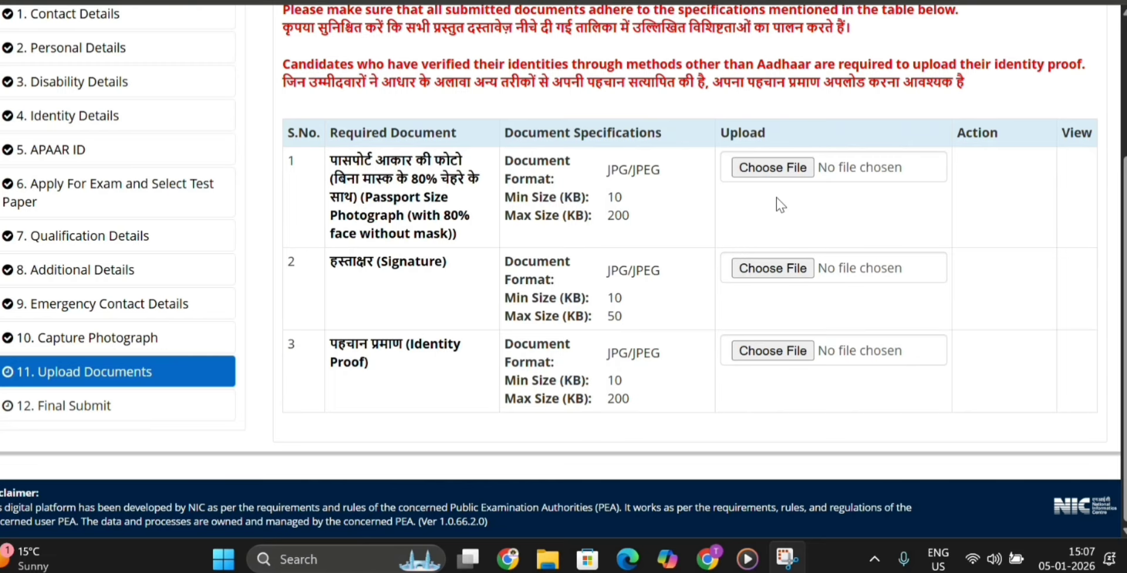
scroll(543, 192, "up", 1)
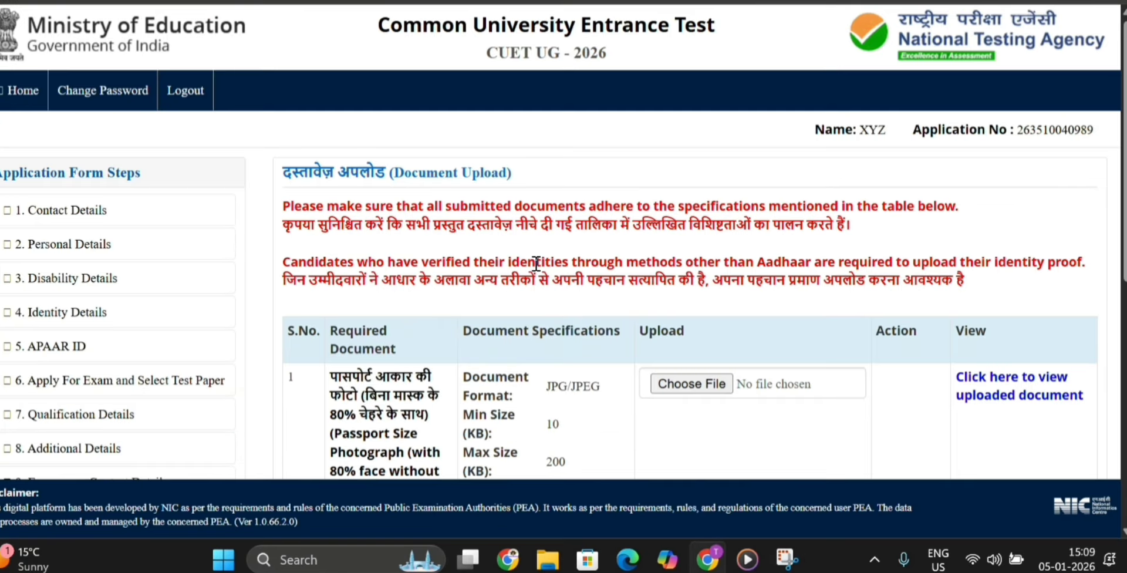
scroll(536, 262, "down", 8)
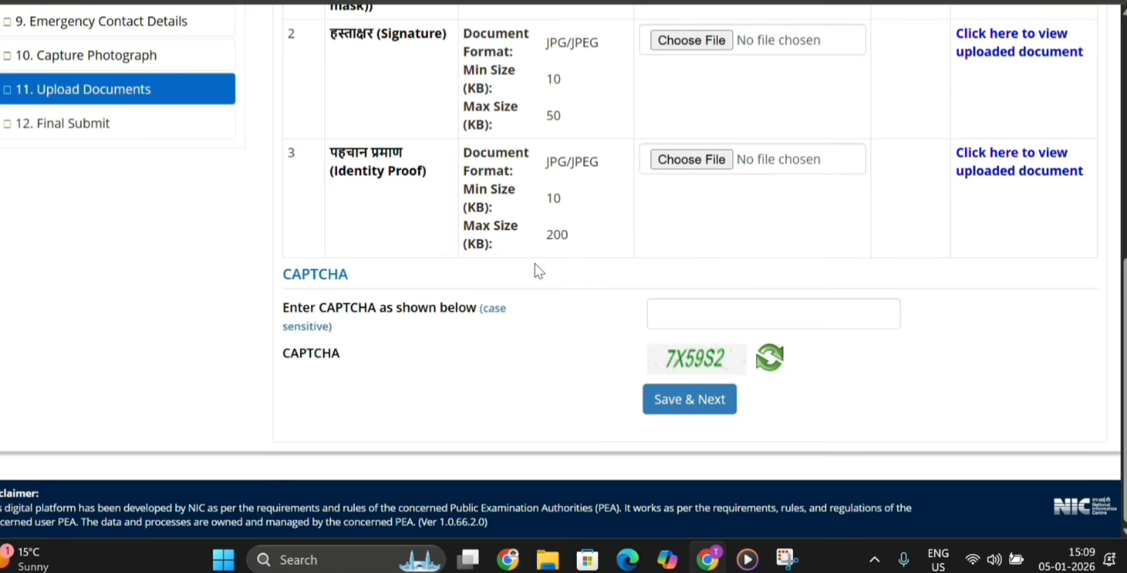
left_click(709, 313)
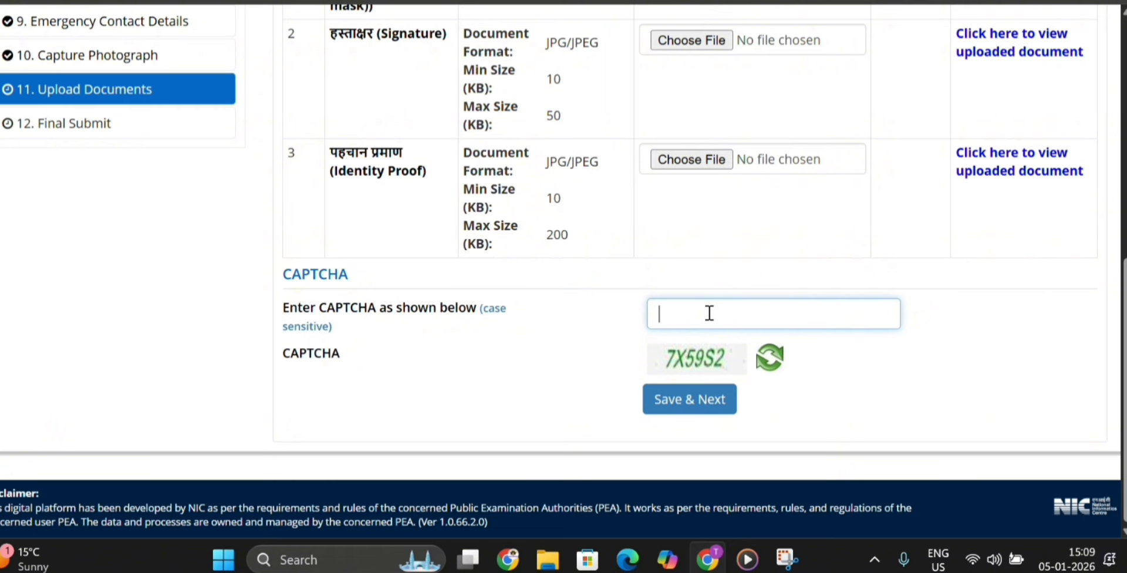
type("7X59S2")
left_click(679, 414)
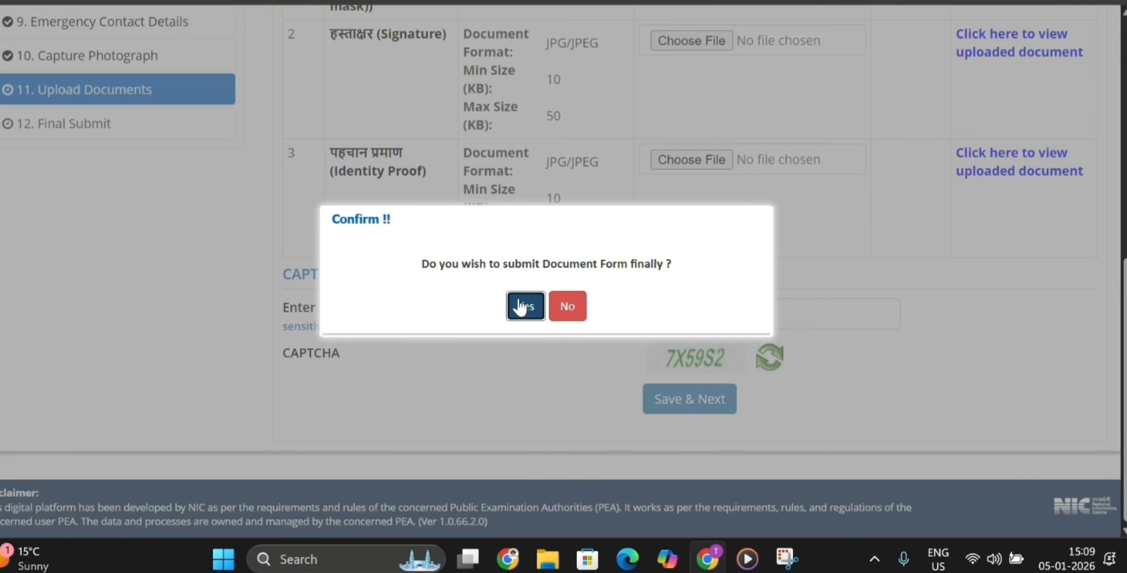
left_click(522, 304)
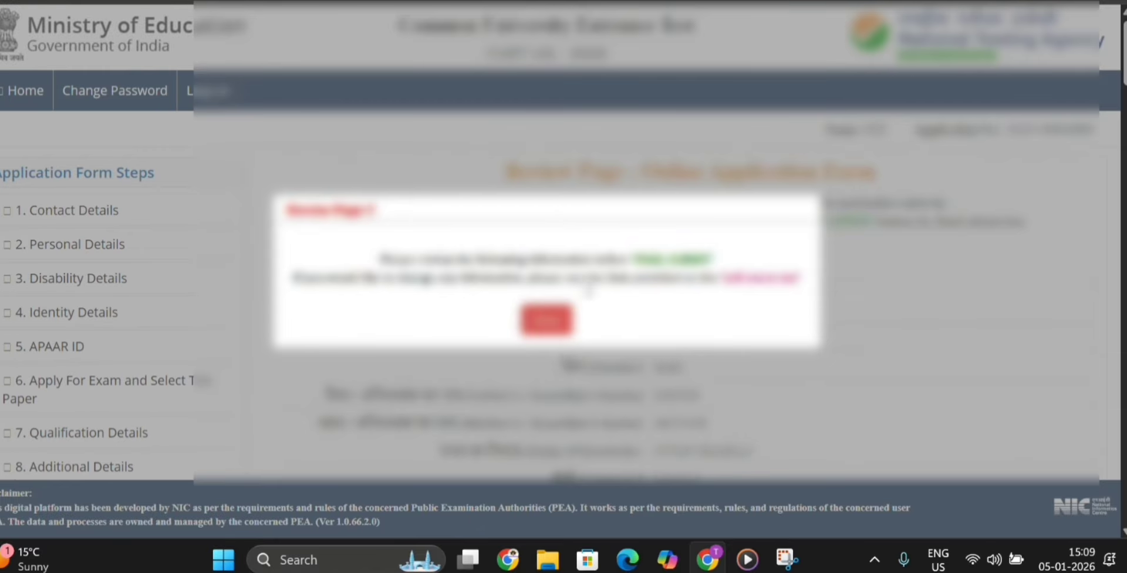
Tick the name particular and I Agree declaration, then confirm Final Submission of Application.
left_click(546, 320)
scroll(564, 241, "down", 4)
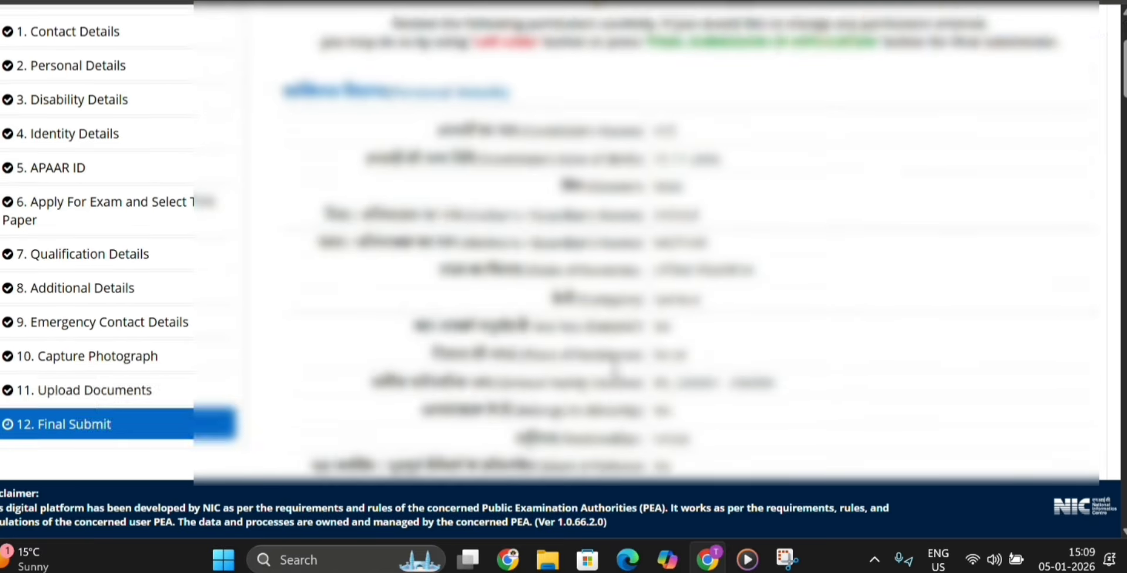
scroll(615, 371, "down", 5)
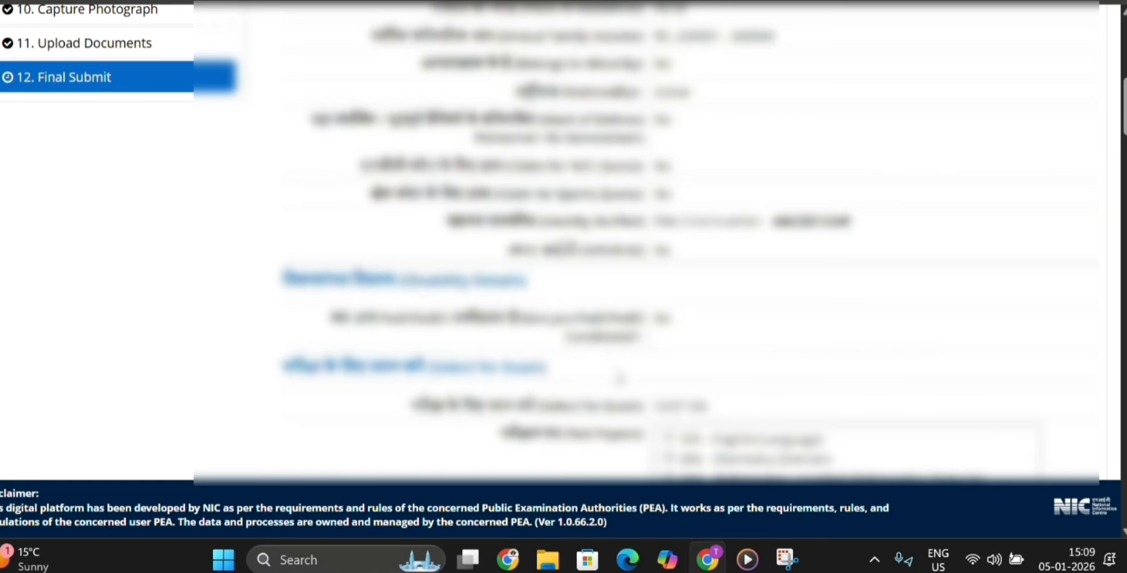
scroll(619, 377, "down", 10)
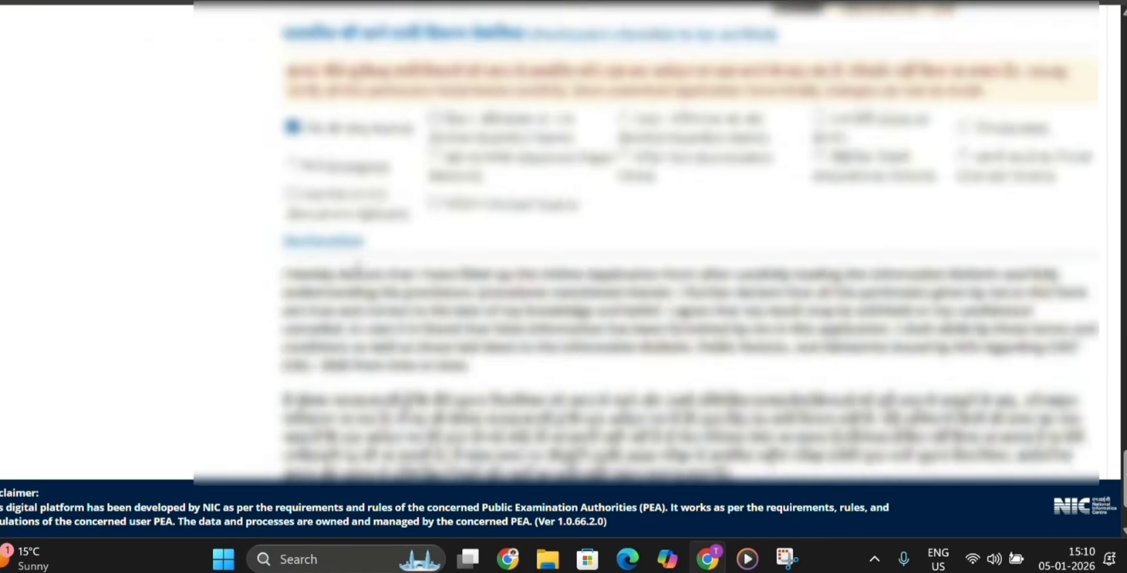
scroll(379, 198, "down", 1)
left_click(304, 99)
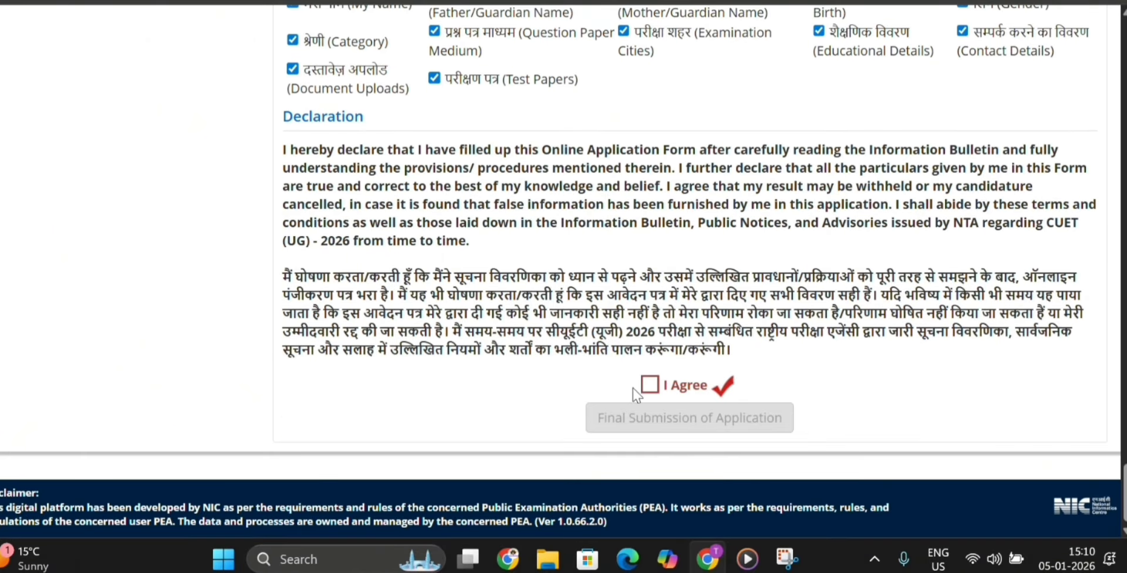
left_click(649, 385)
left_click(646, 420)
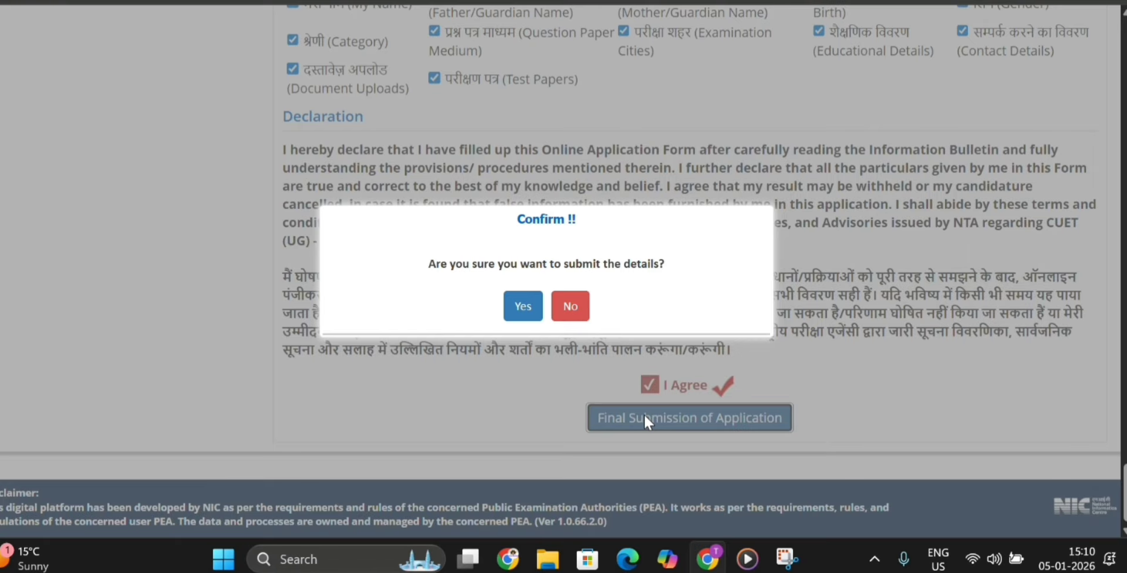
left_click(527, 307)
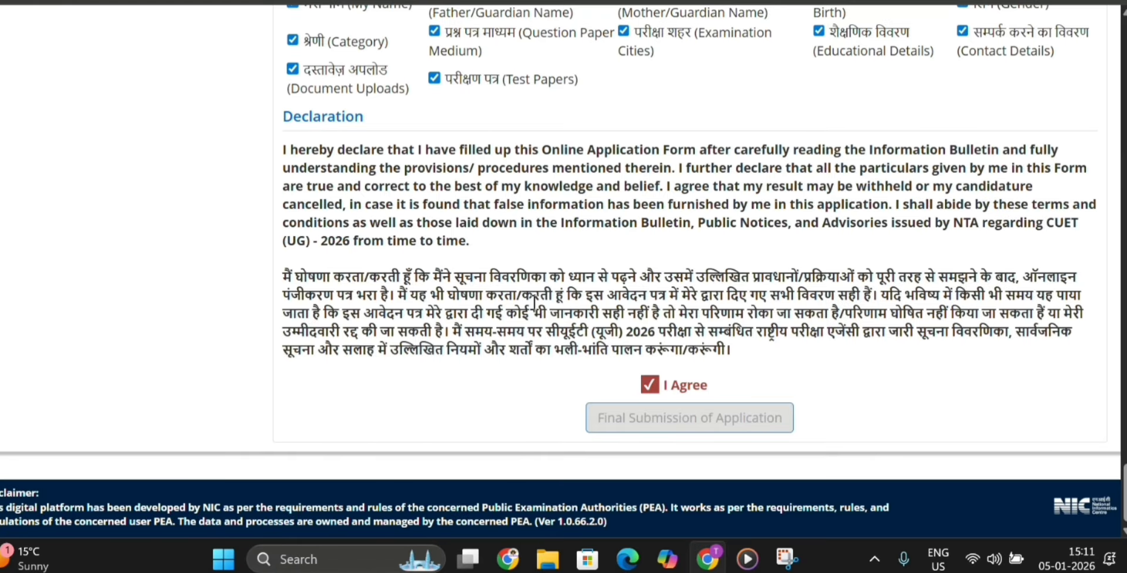
scroll(415, 291, "down", 2)
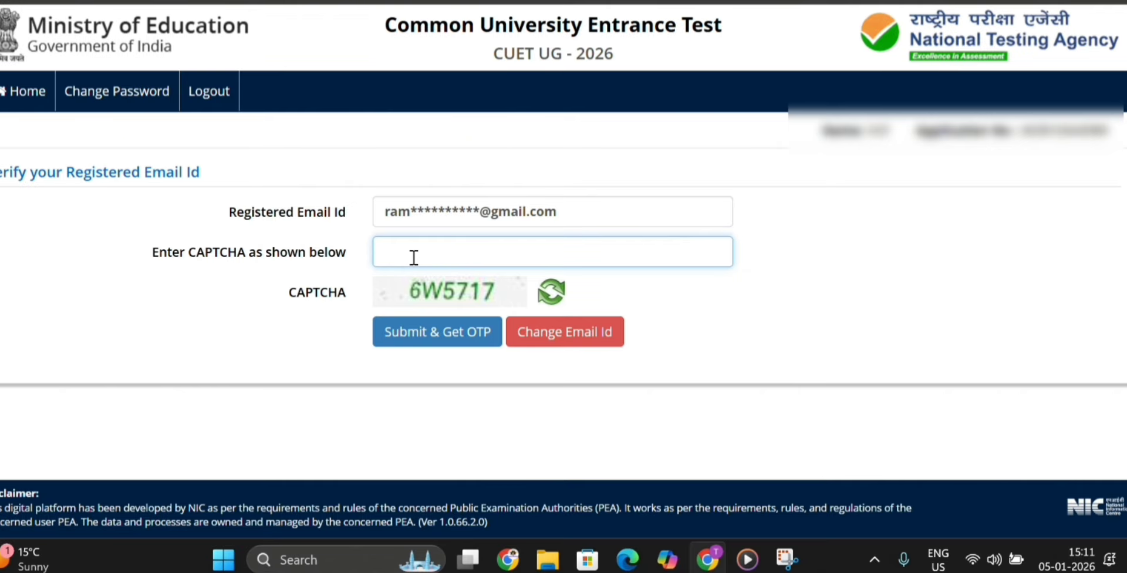
Enter CAPTCHA '6W5717', request the email OTP, and verify the email with the received code.
type("6W5717")
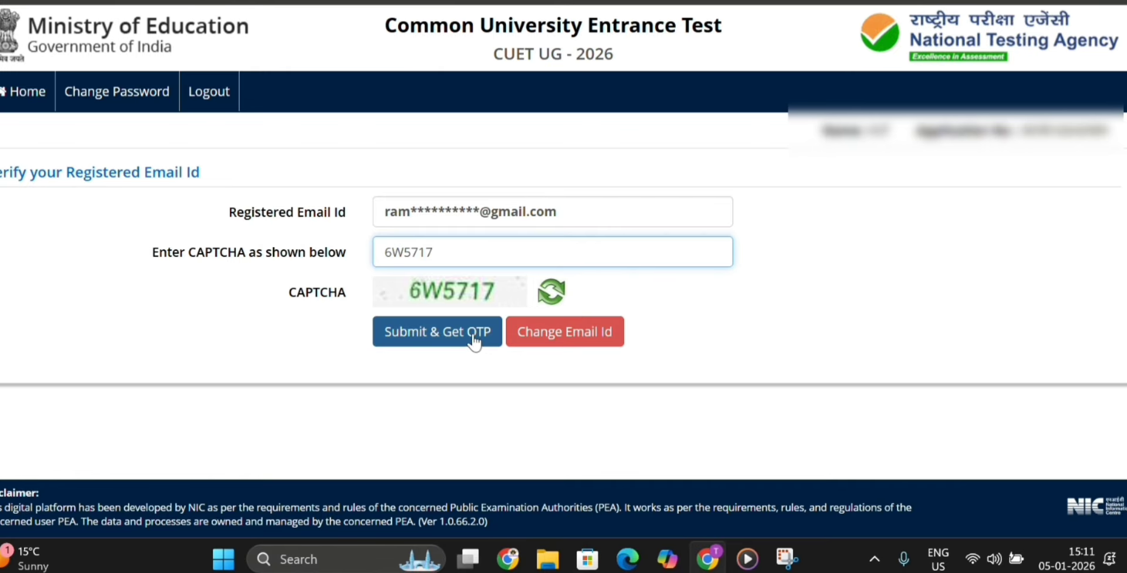
left_click(456, 338)
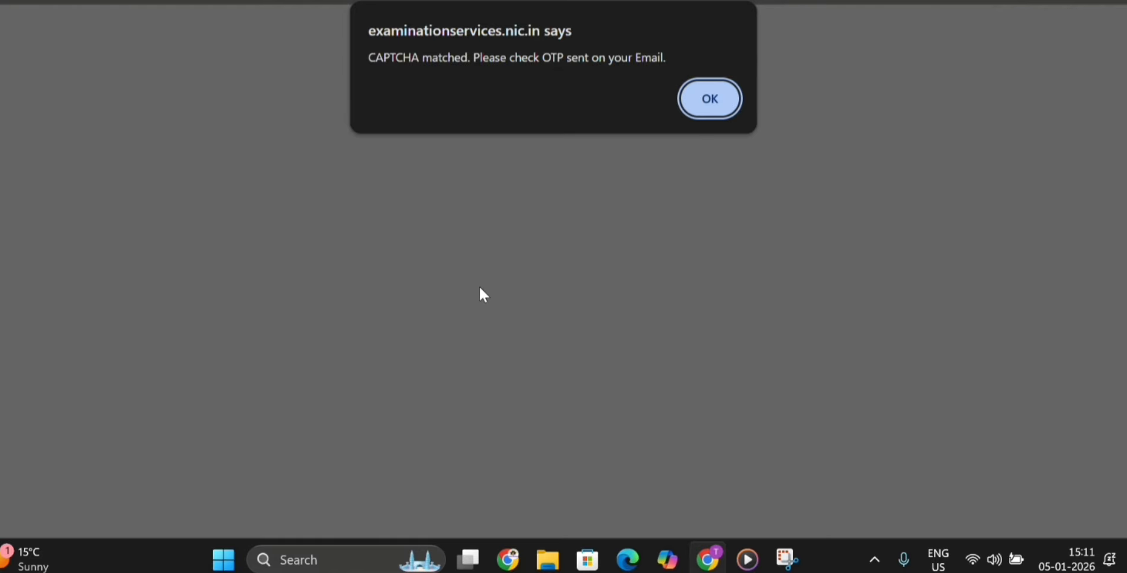
left_click(711, 99)
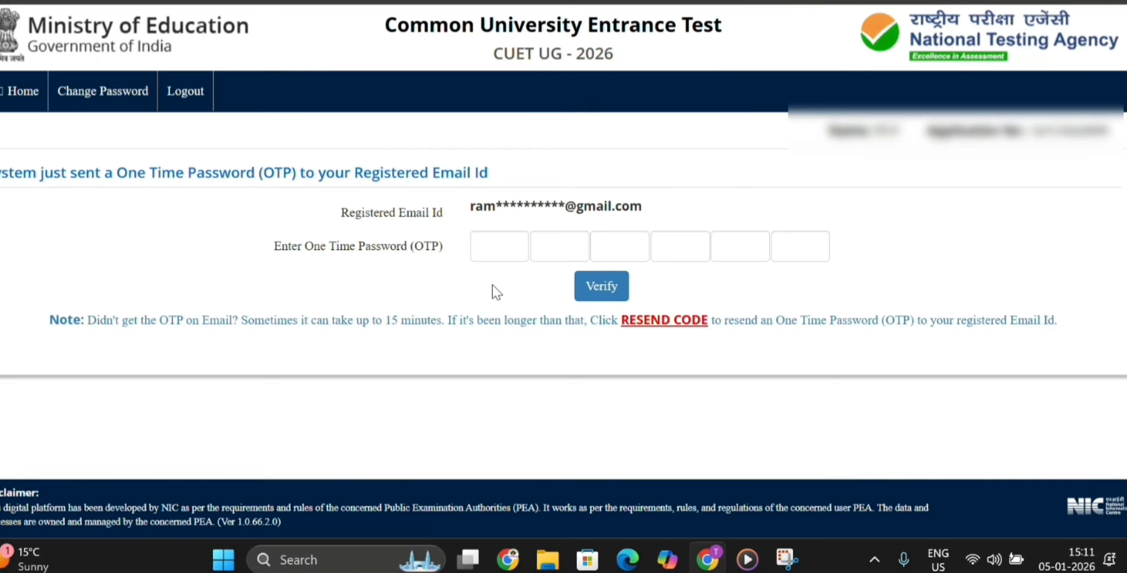
left_click(520, 257)
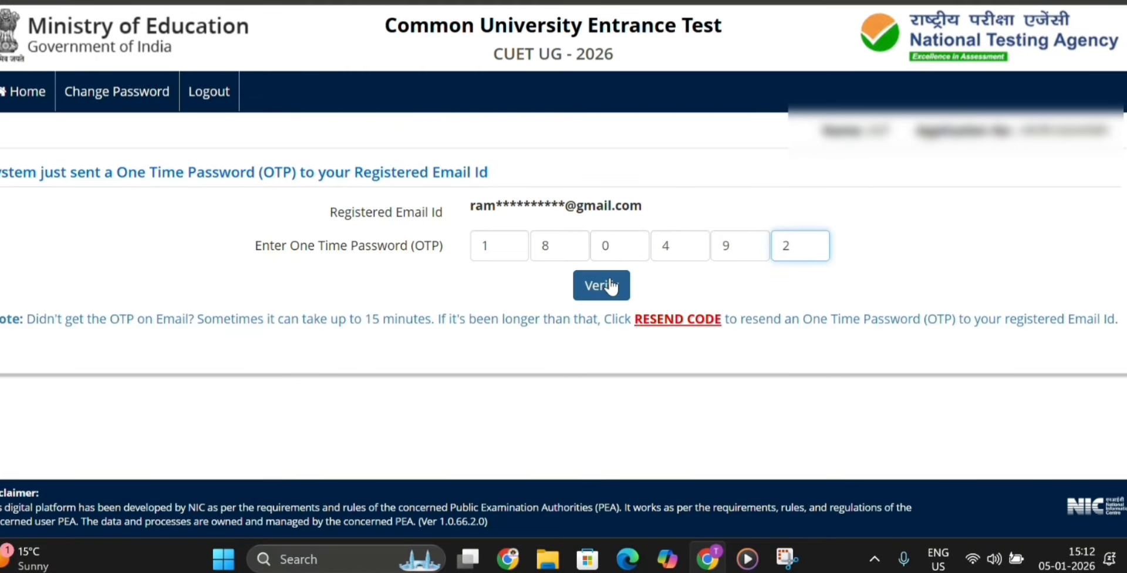
left_click(610, 287)
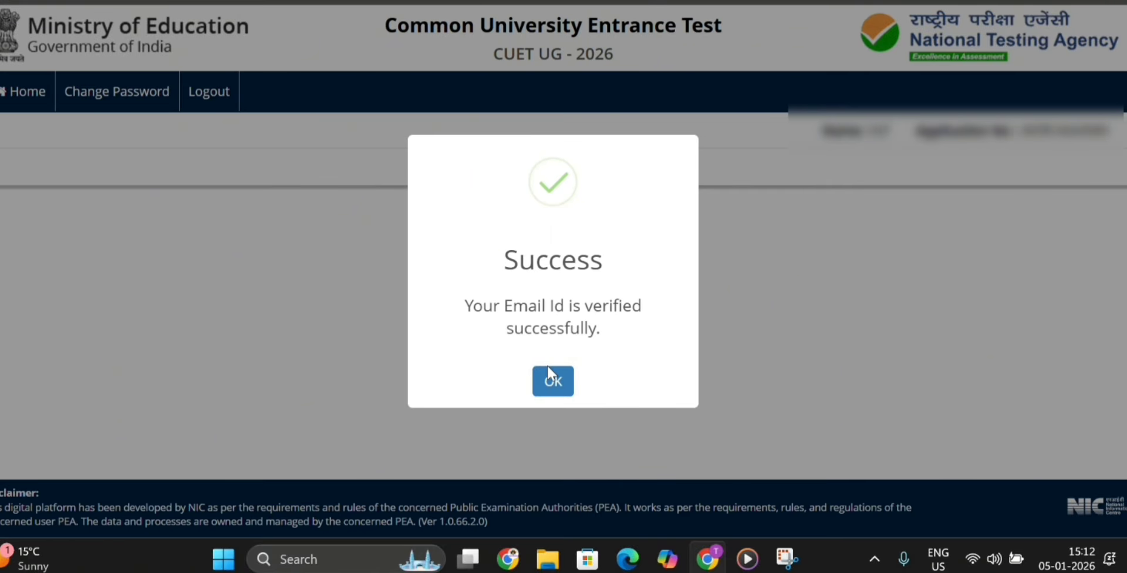
left_click(550, 375)
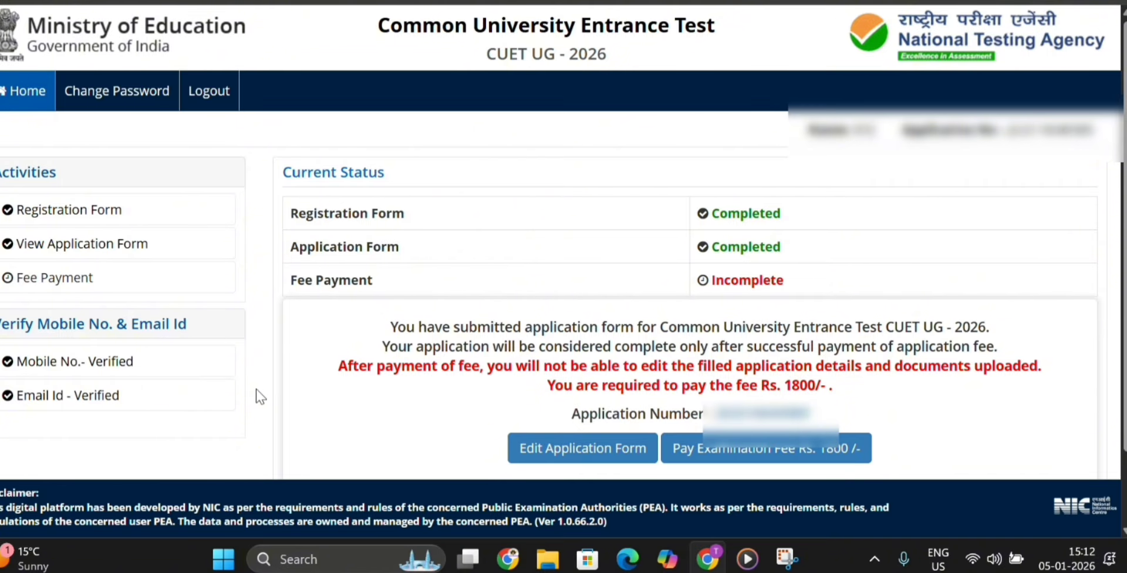
Choose Fee Payment with Online Payment mode and proceed to the bank payment providers page.
left_click(149, 294)
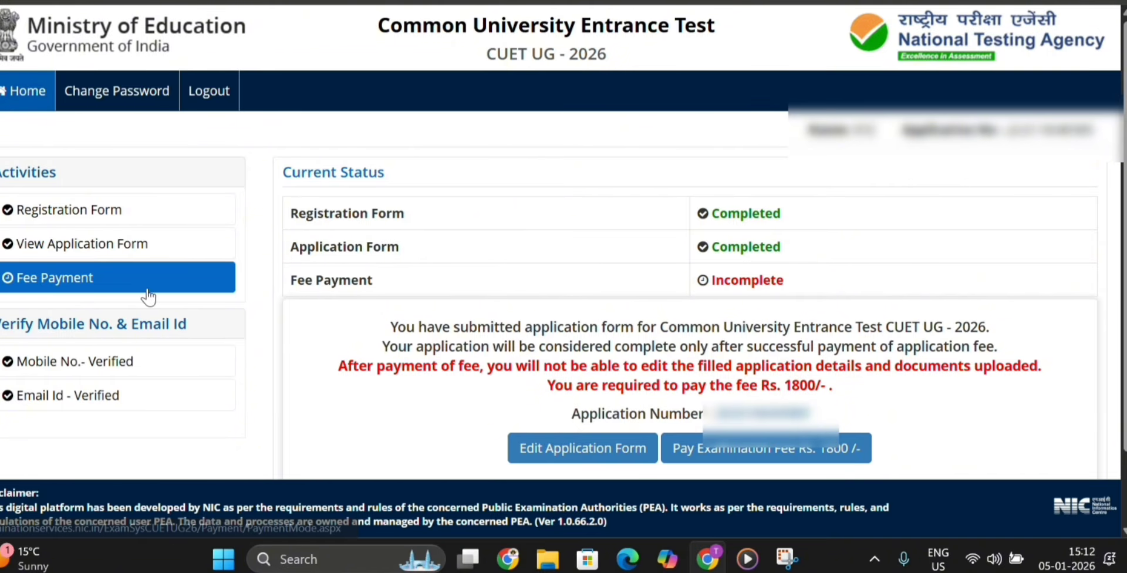
left_click(501, 291)
left_click(533, 344)
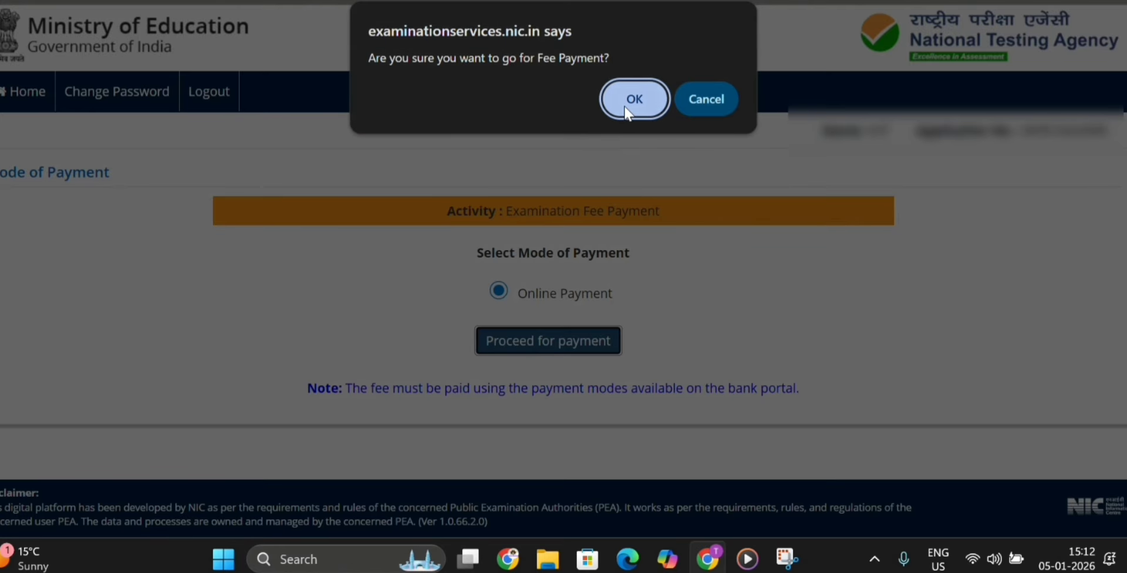
left_click(626, 108)
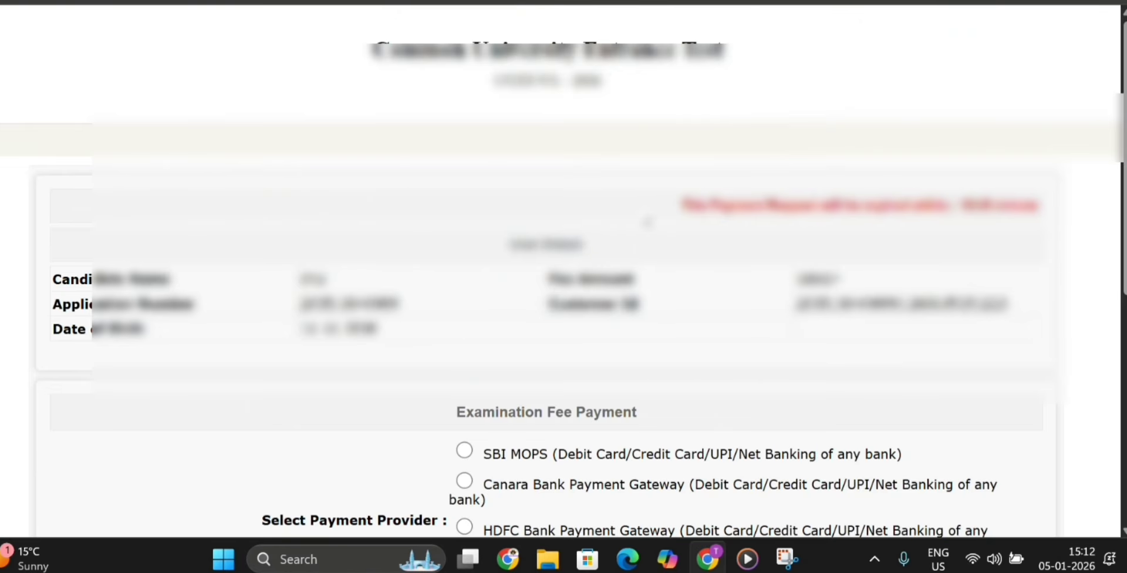
scroll(648, 222, "down", 1)
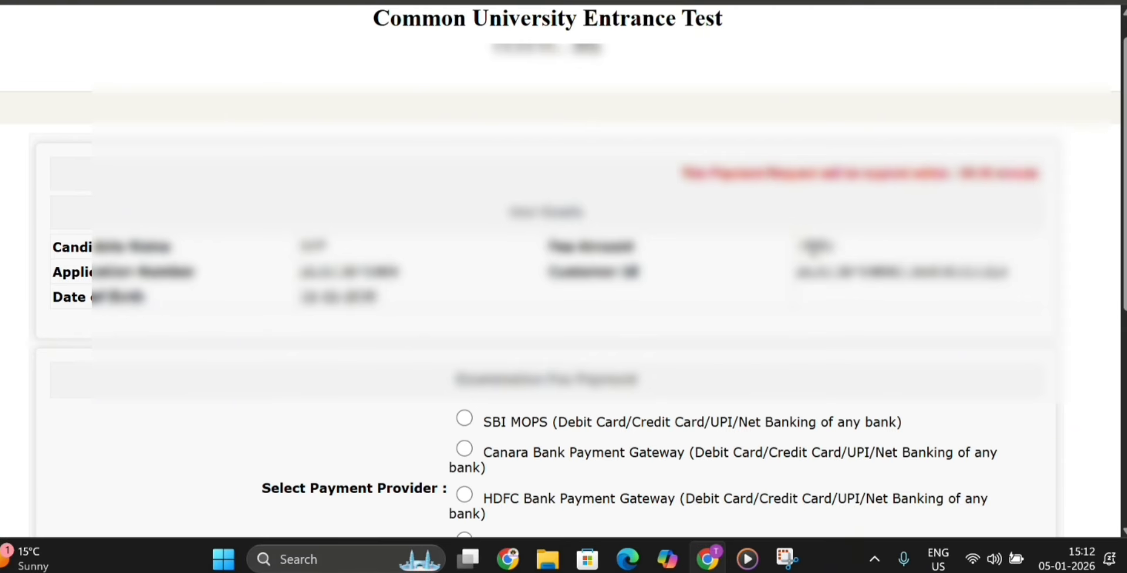
scroll(461, 344, "down", 2)
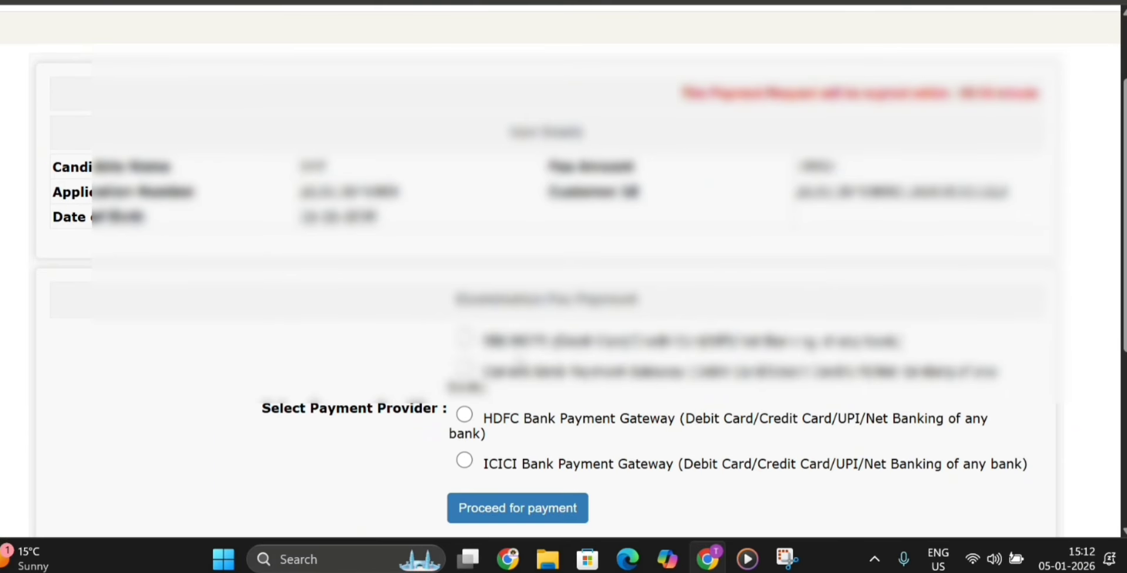